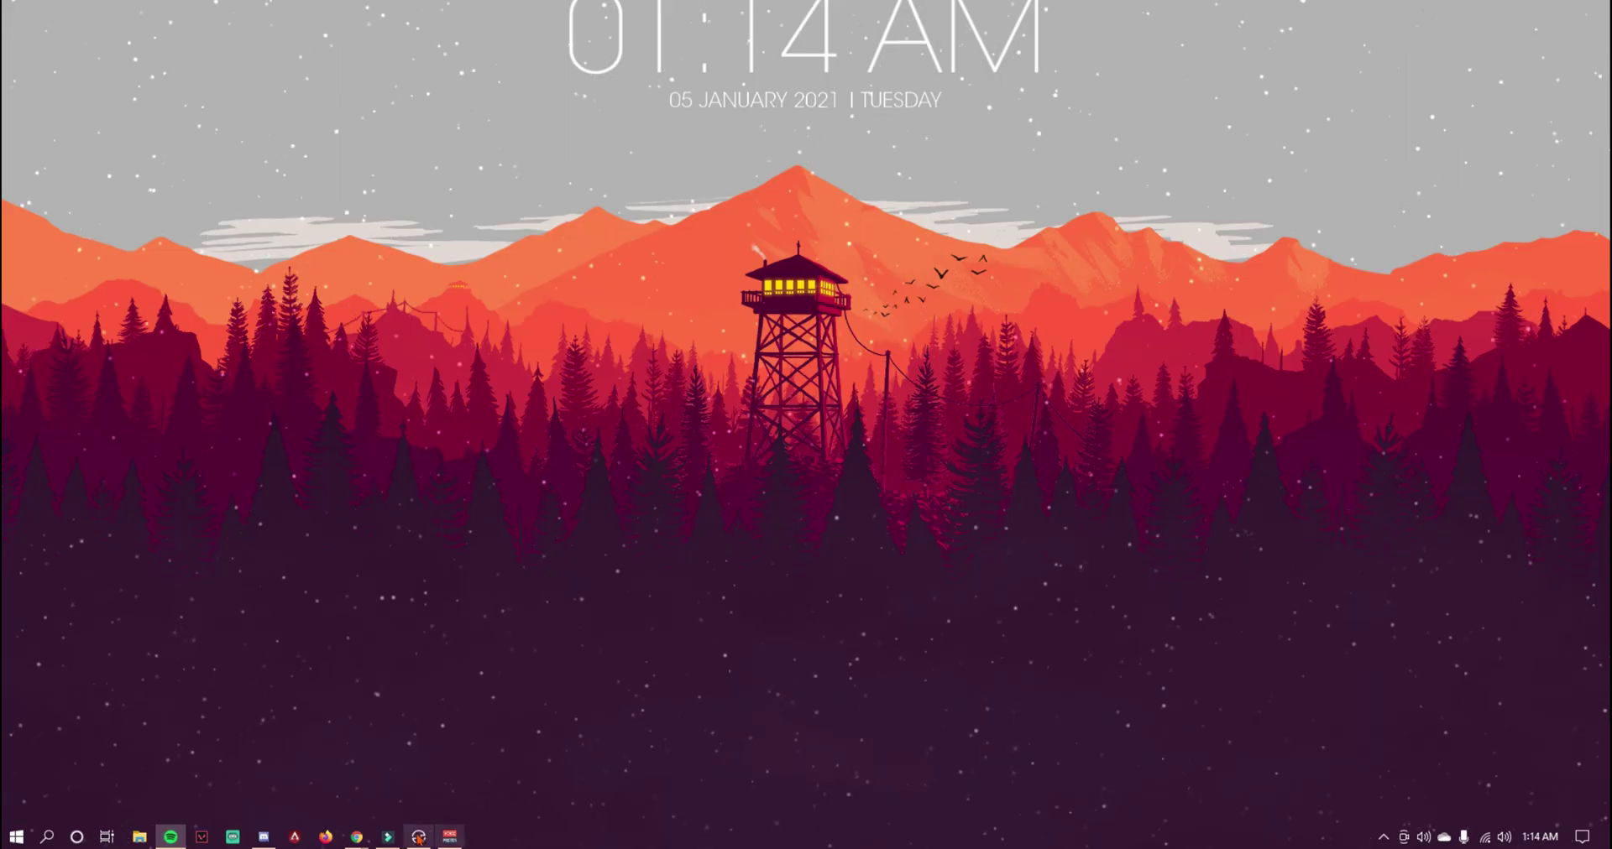
Switch to Chrome and bring up the HAİKYUU #17 green screen video on YouTube
mouse_move(356, 837)
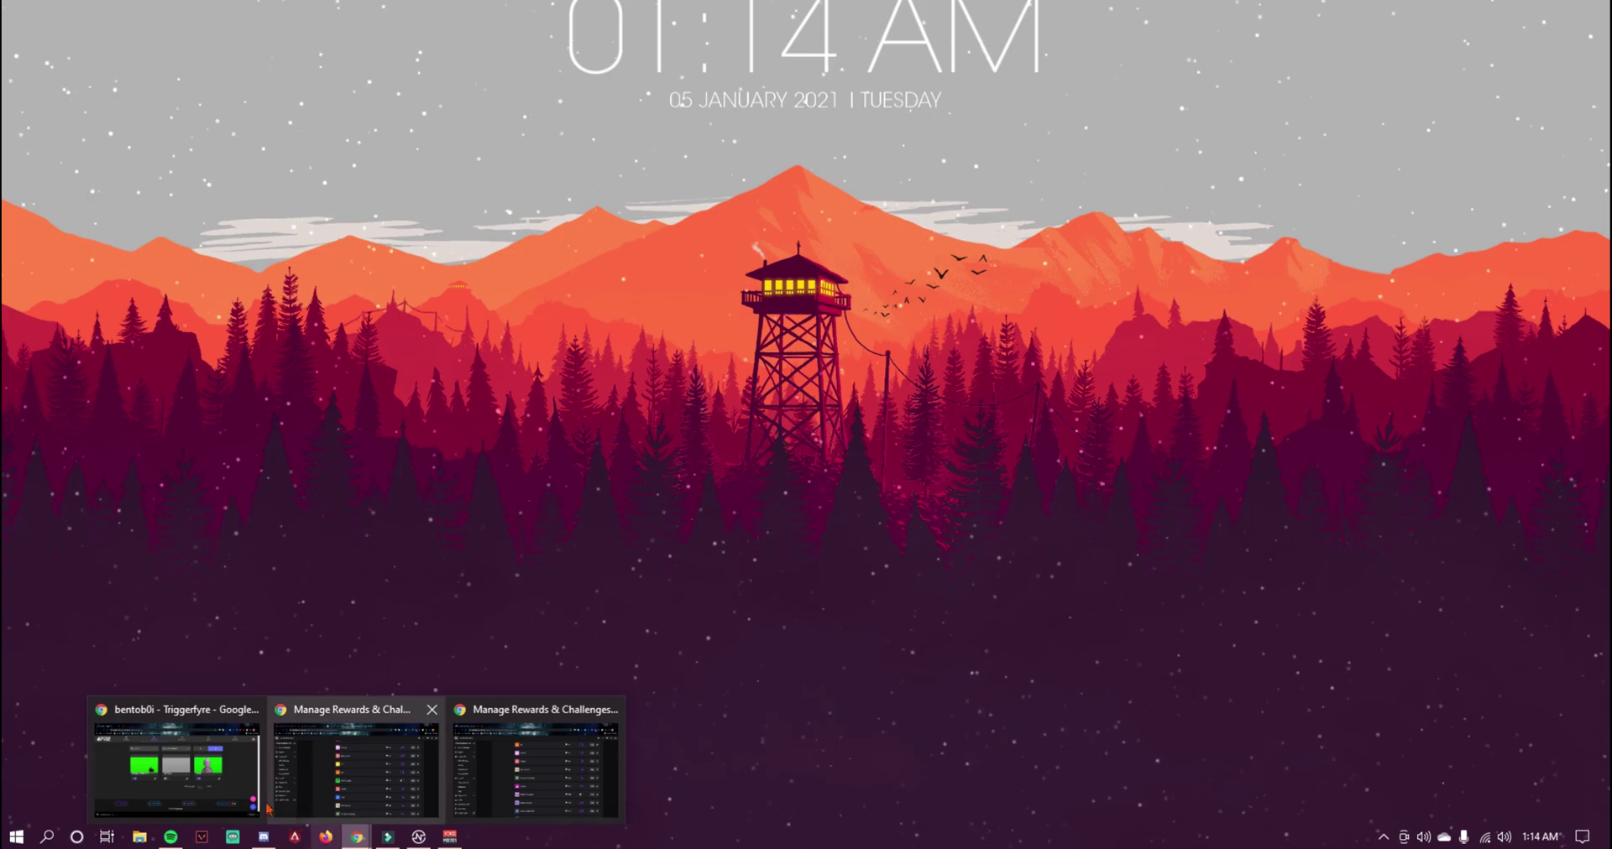
click(231, 793)
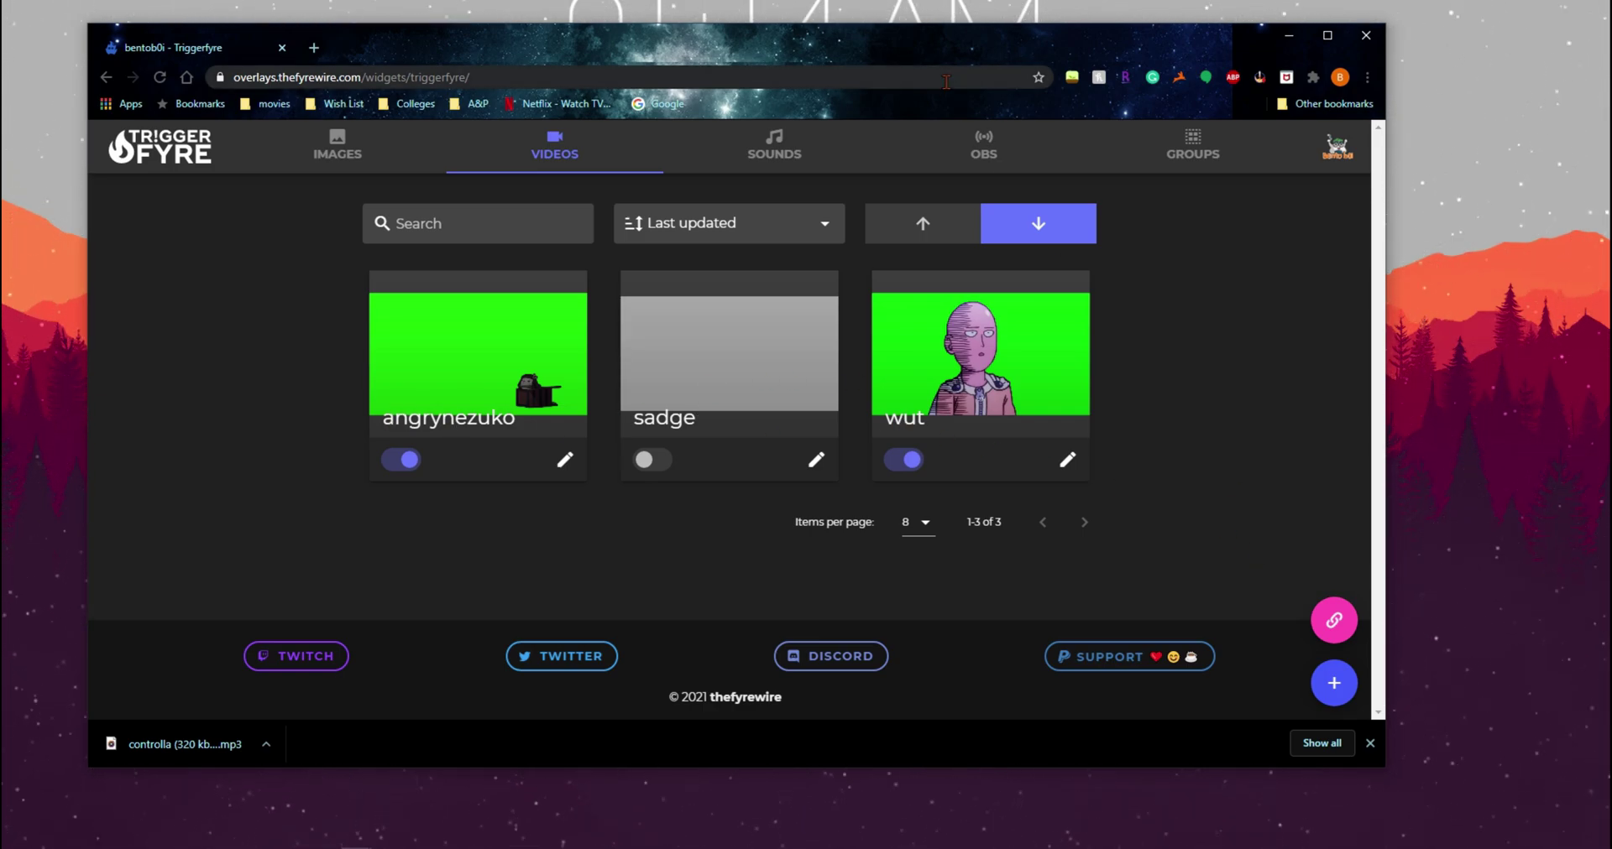
click(356, 836)
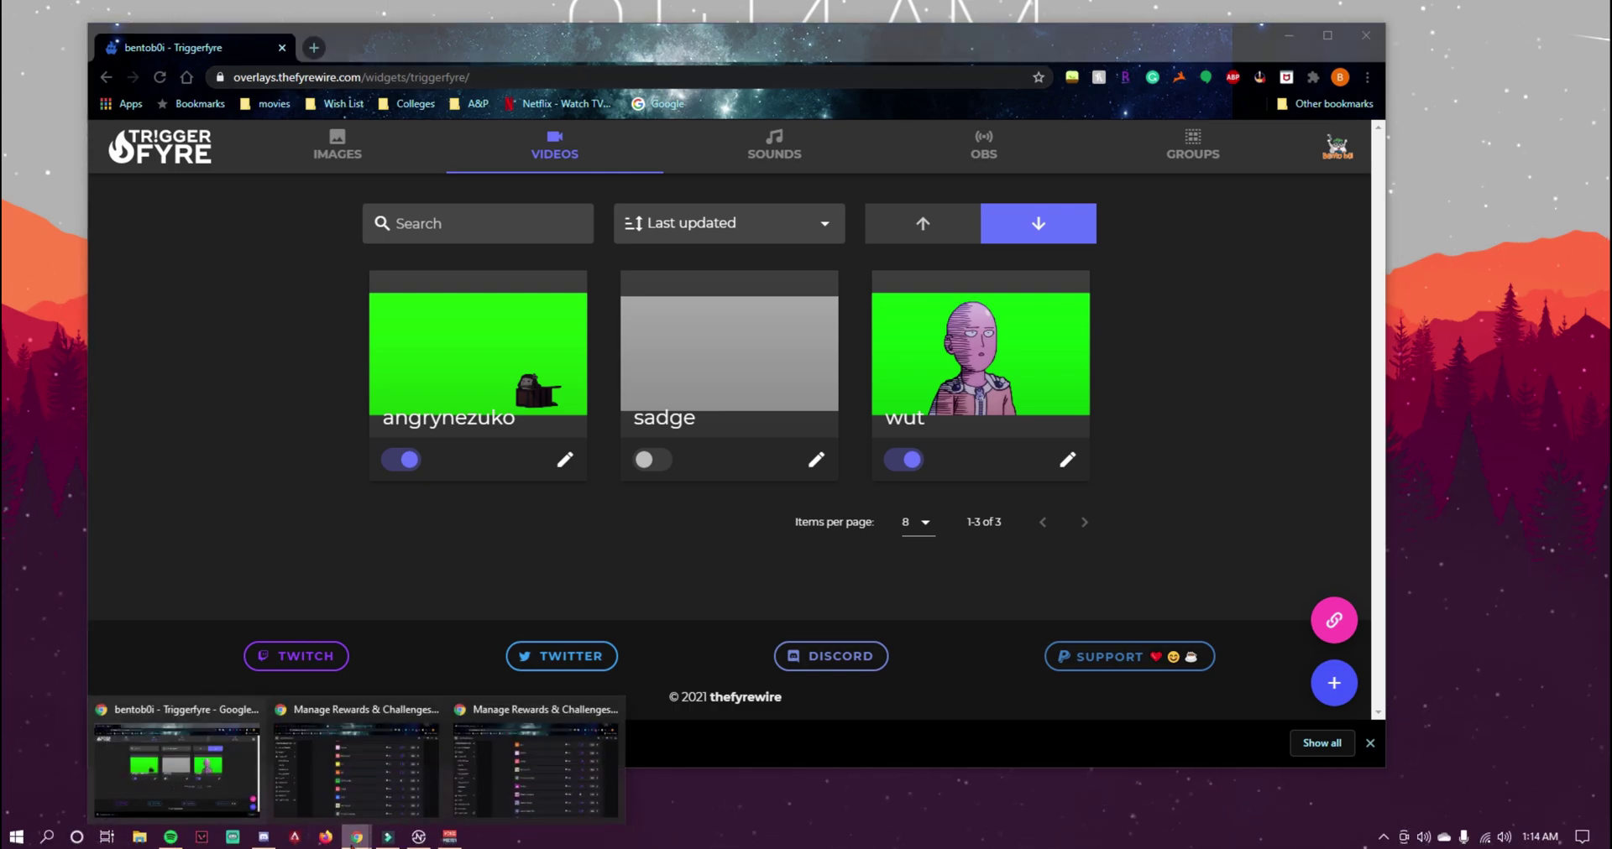
click(371, 799)
key(ctrl+1)
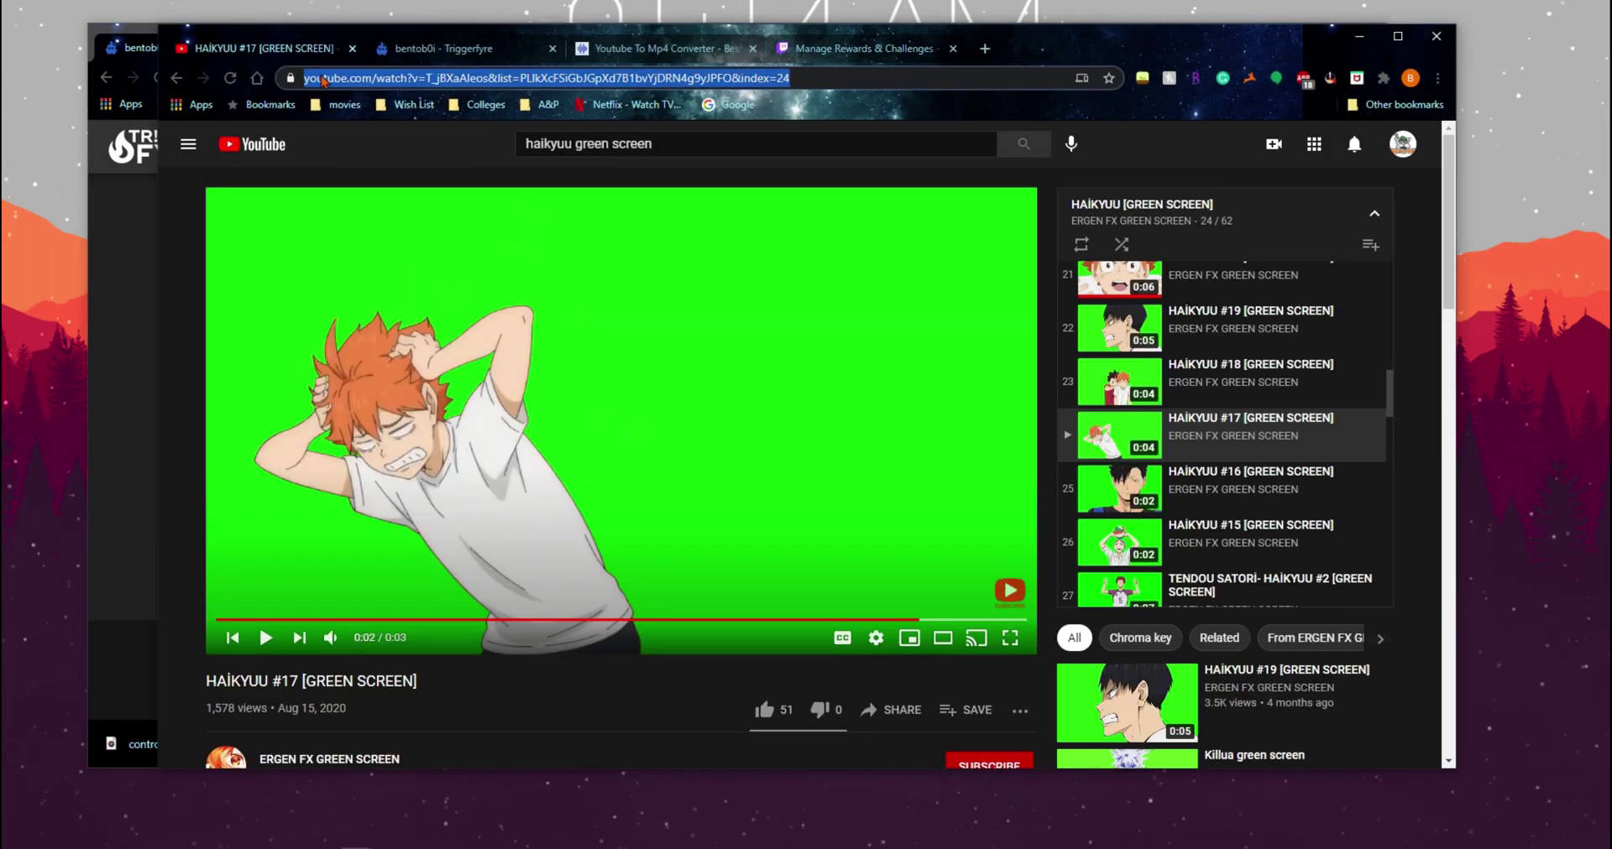
Review the YouTube video's address and title, and view the suggestions for the "haikyuu green screen" search
click(855, 84)
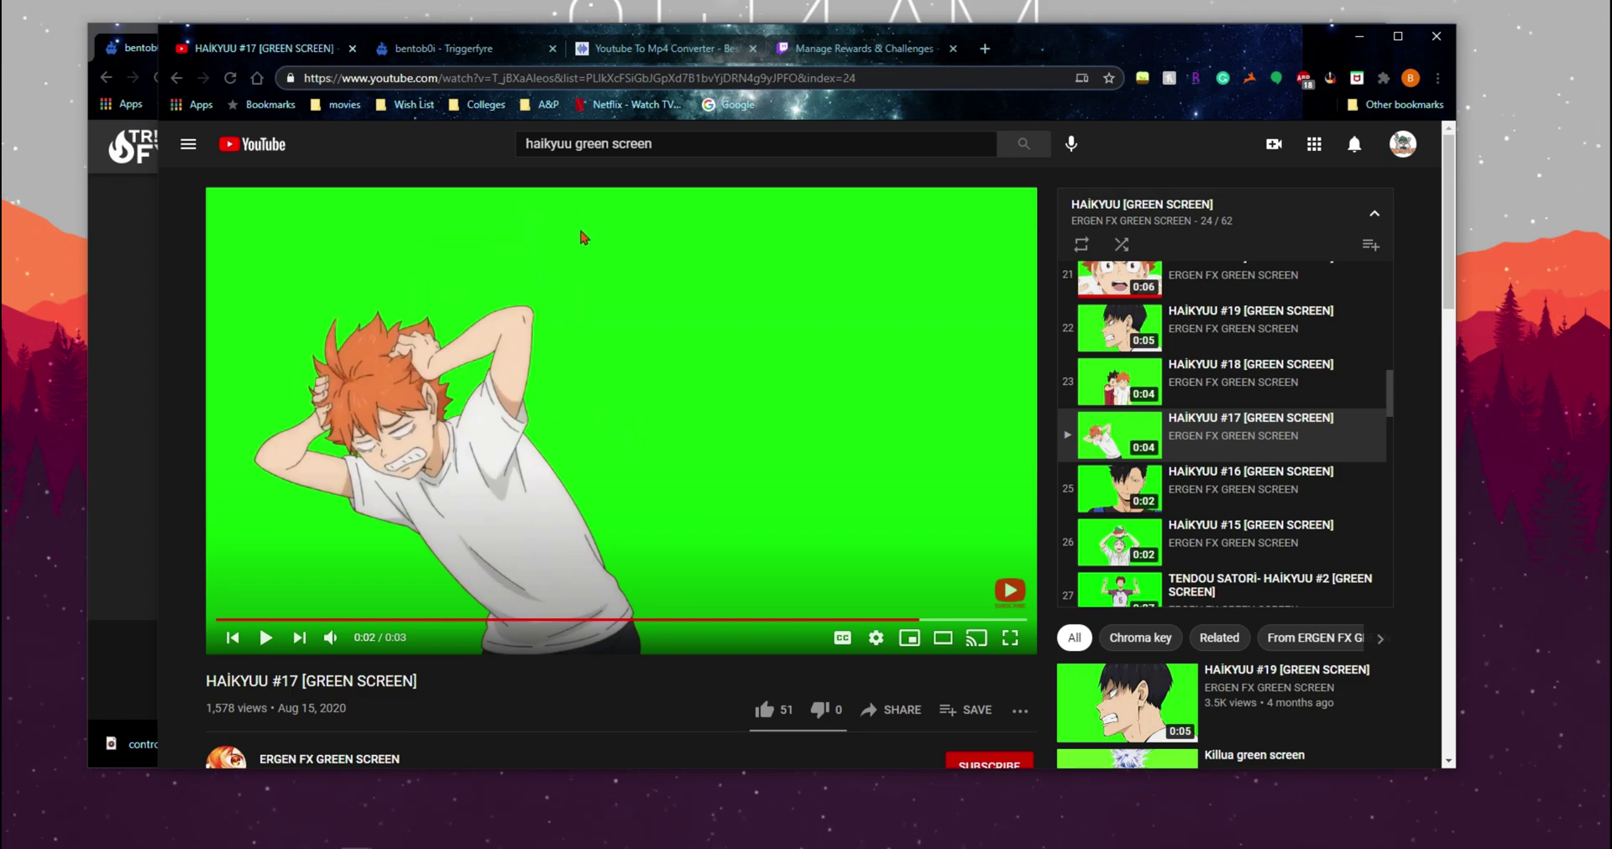
drag(426, 683, 204, 683)
click(204, 683)
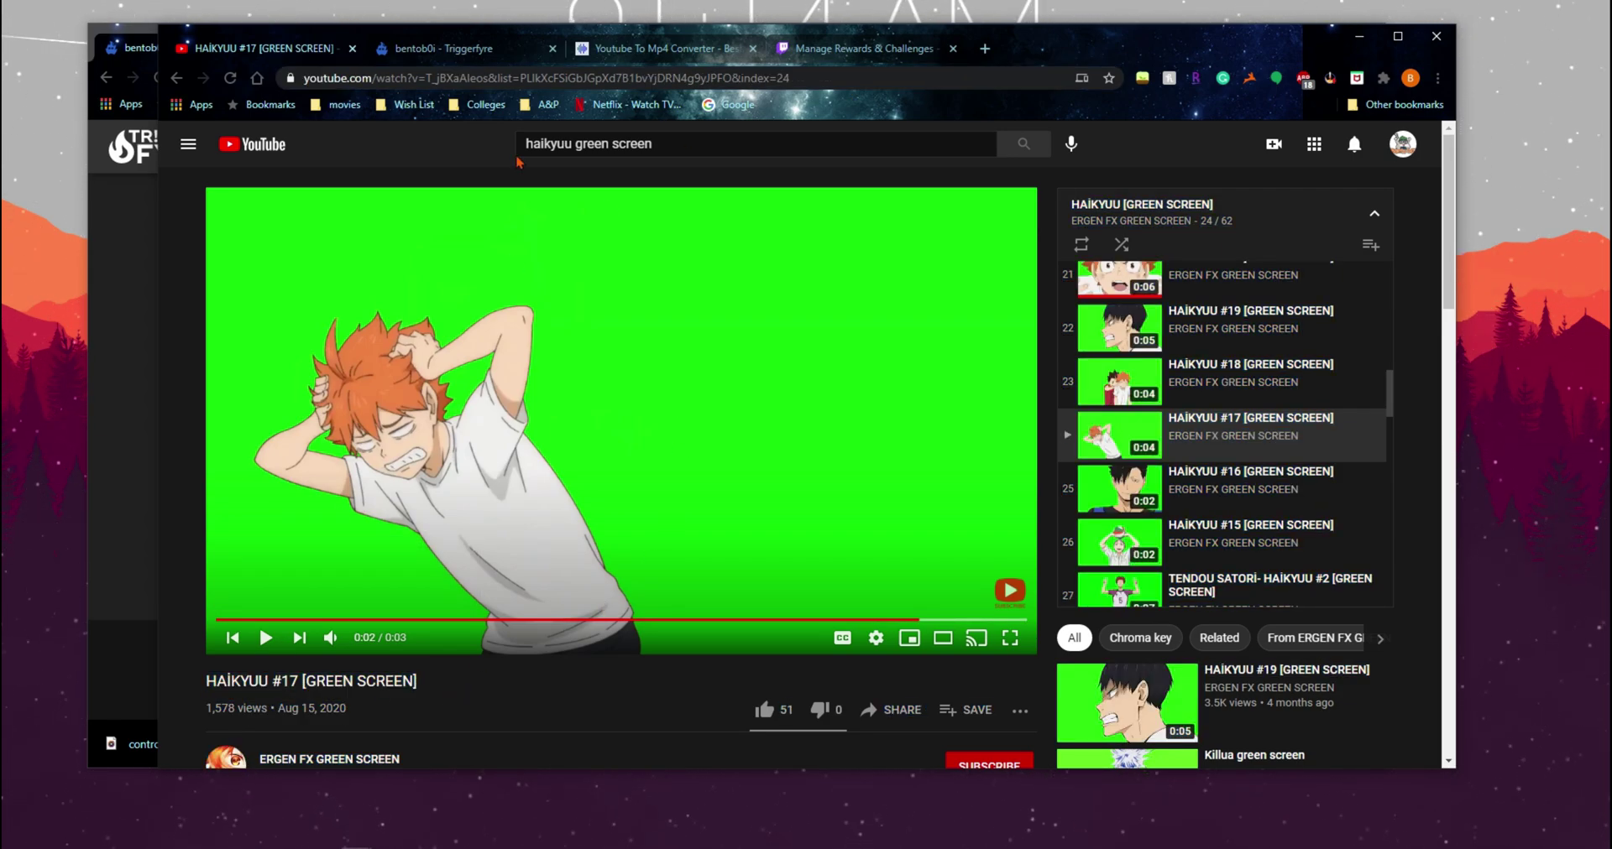
click(615, 151)
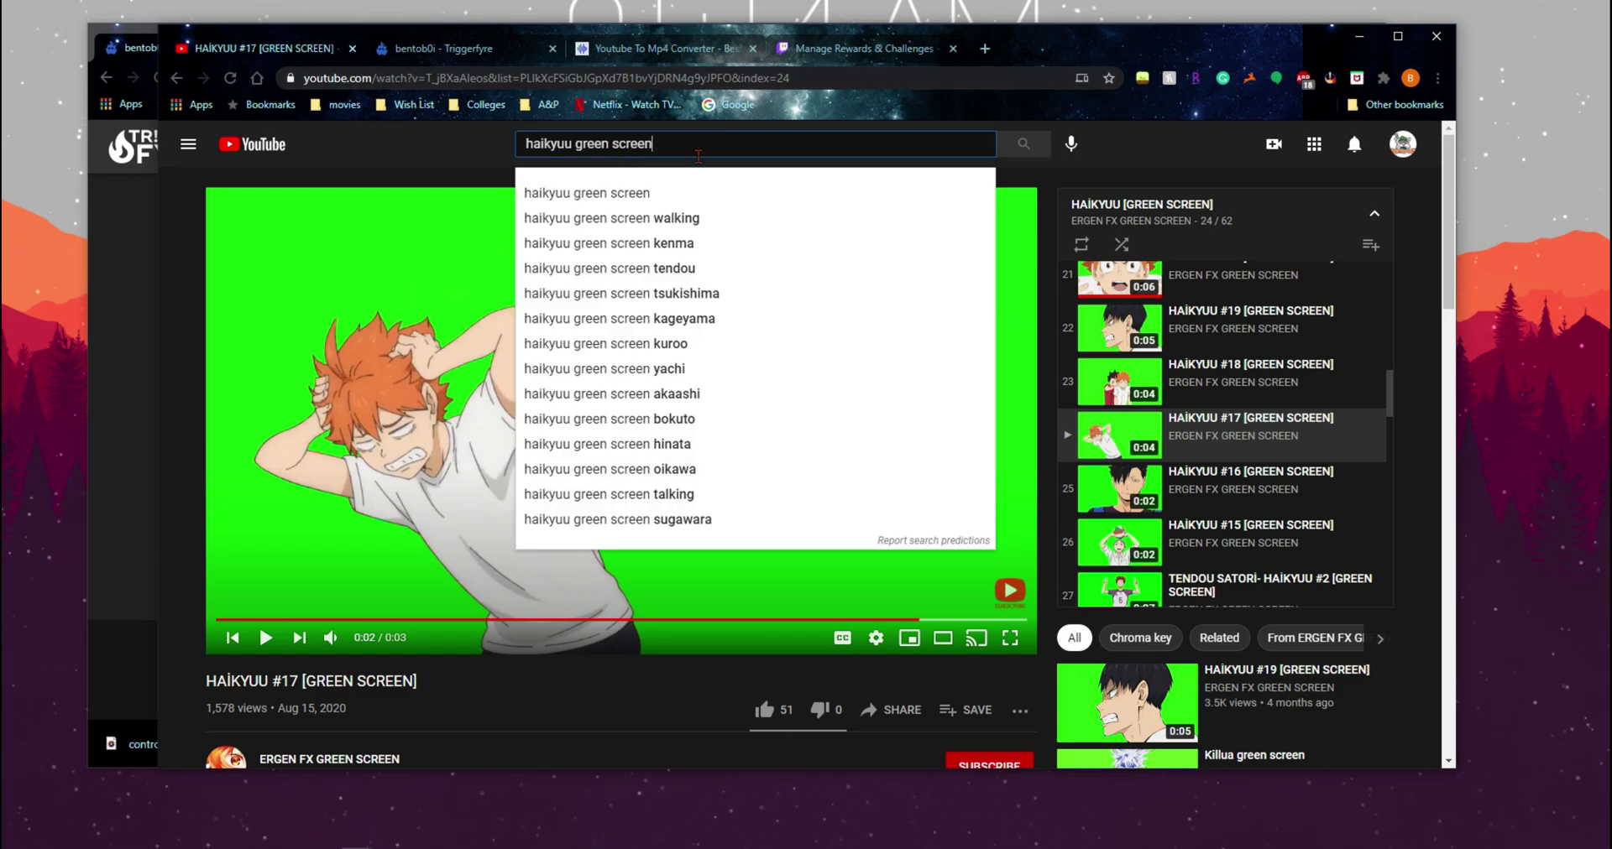
click(468, 194)
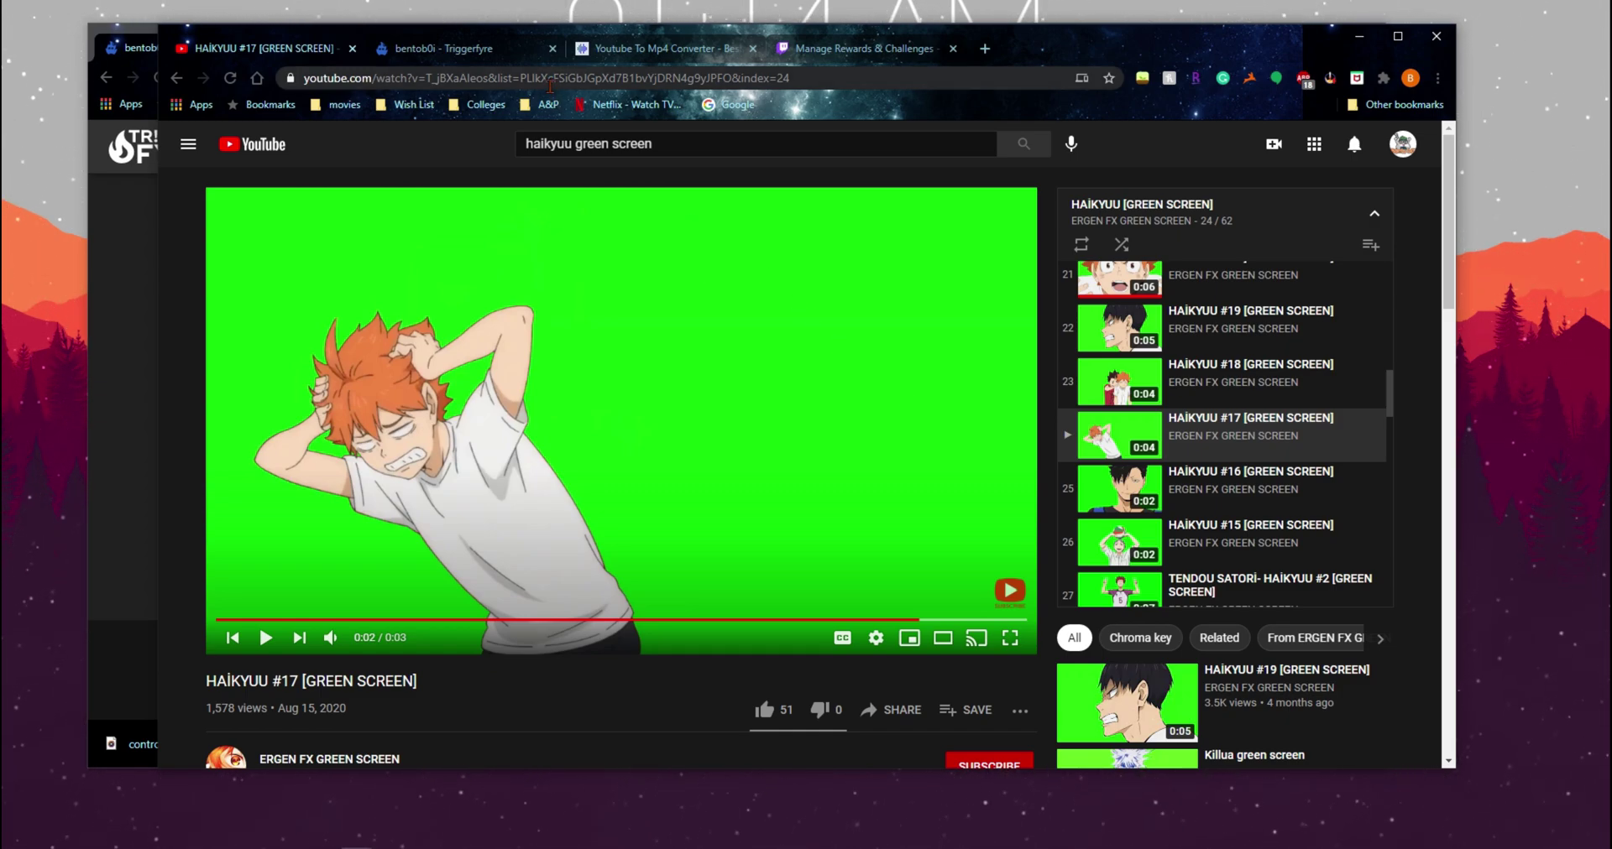
View the YouTube to MP4 converter page for the clip, then check the existing Triggerfyre video triggers
click(655, 48)
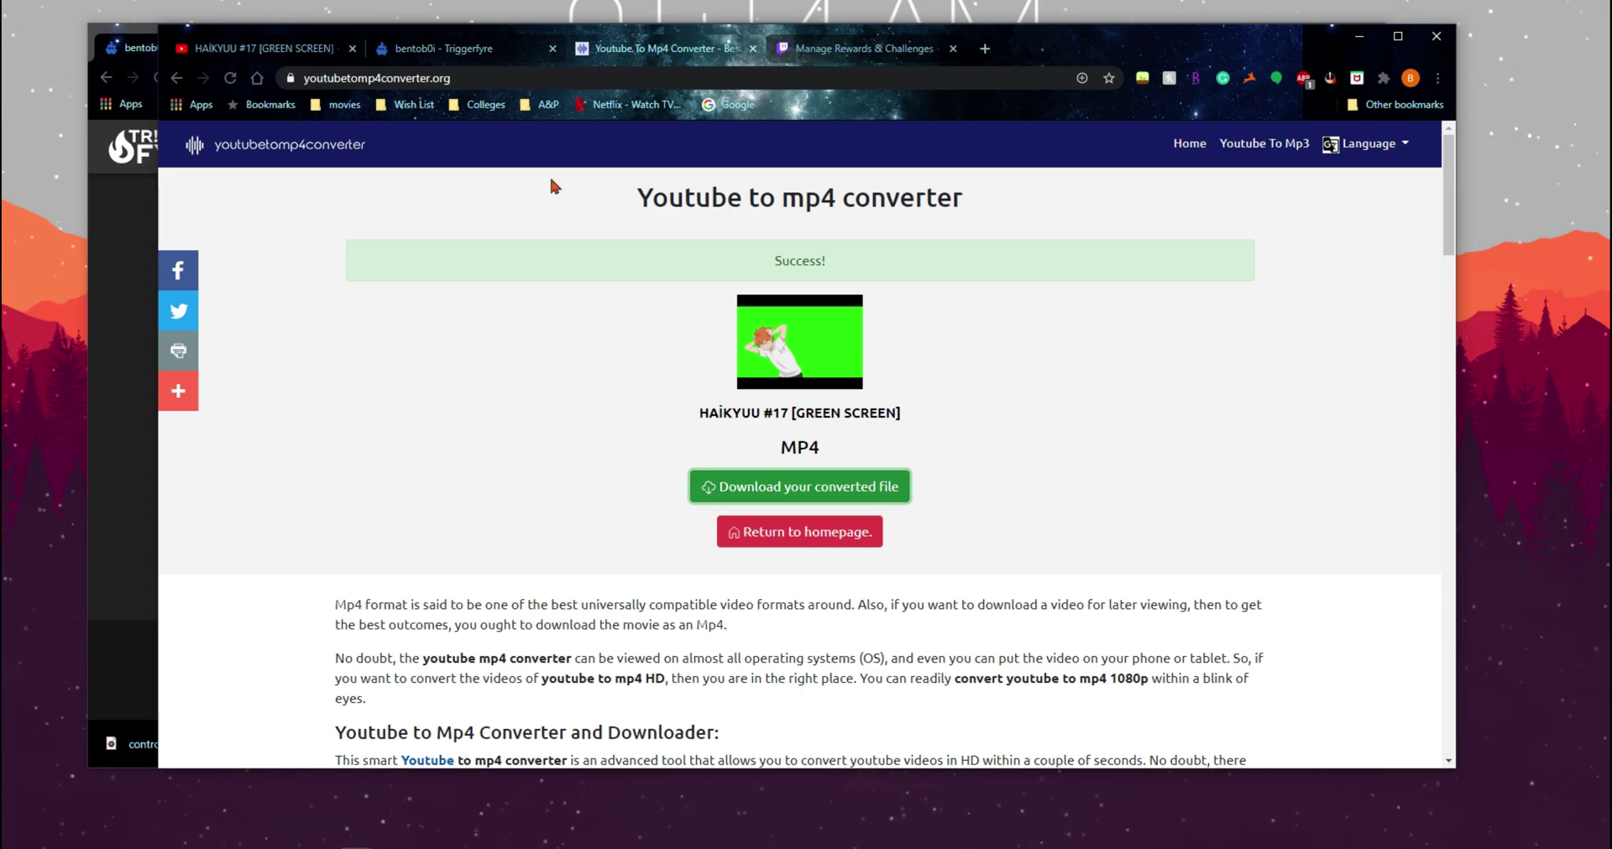
click(491, 48)
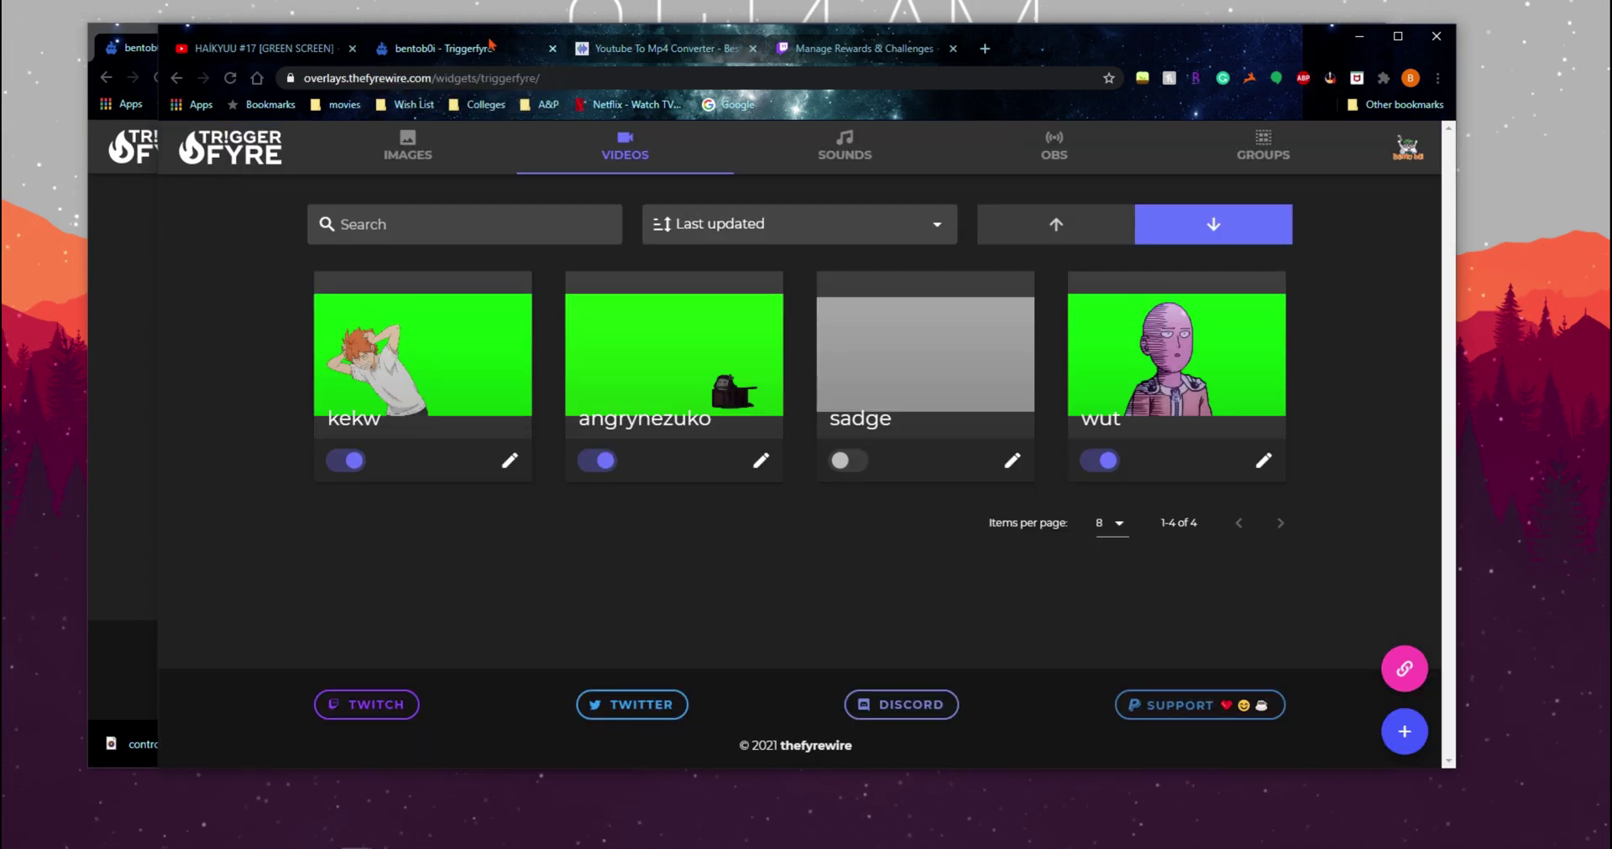
click(553, 50)
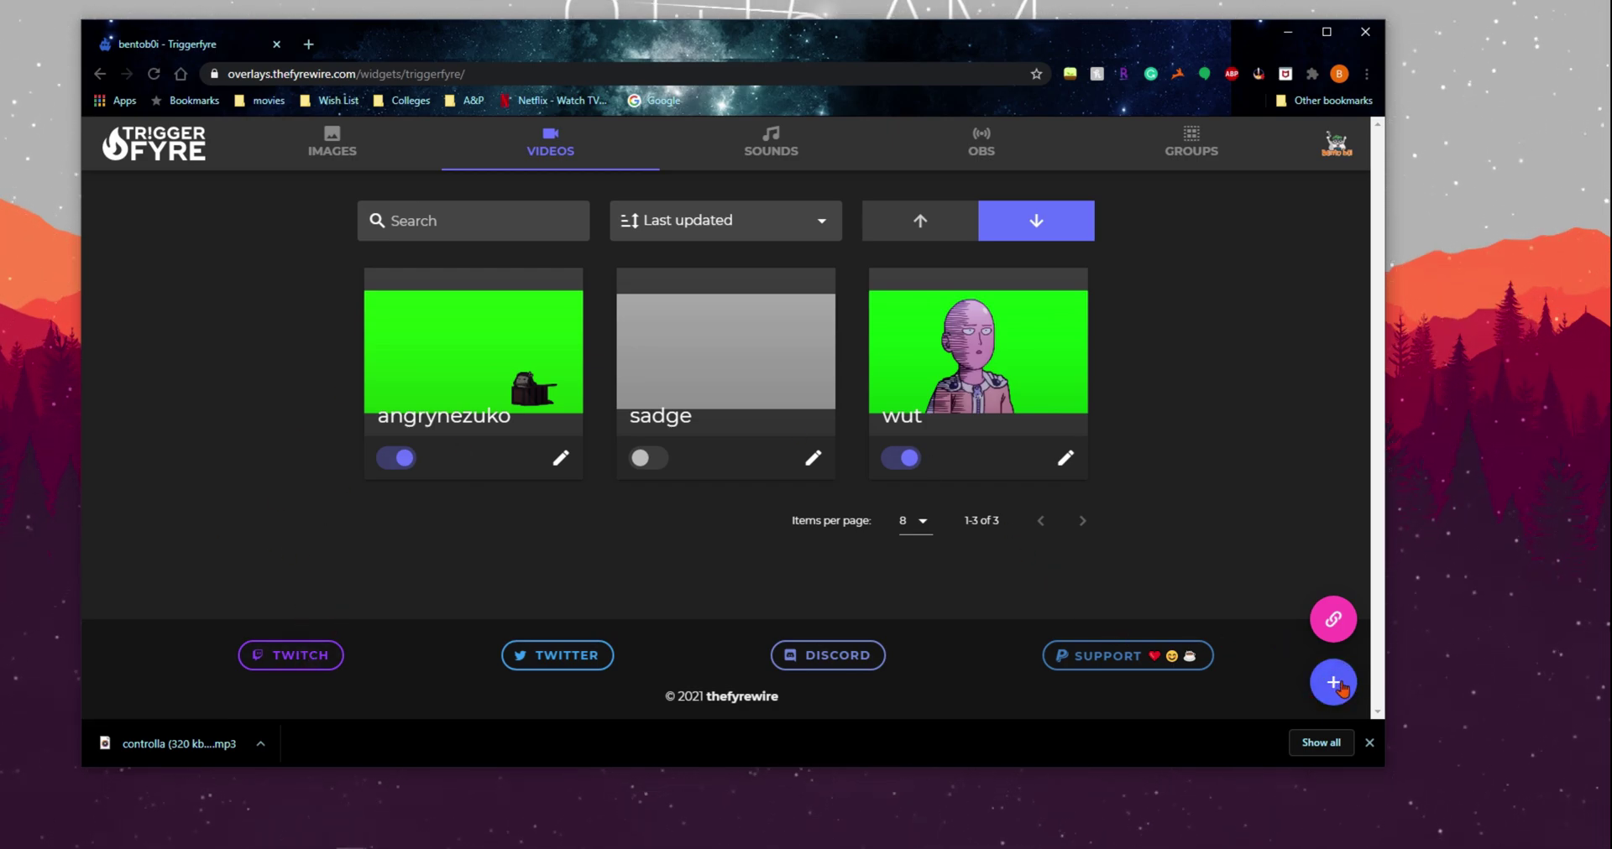
Start a new Triggerfyre video trigger and upload HAİKYUU_17_GREEN_SCREEN from Downloads as its video
click(1333, 730)
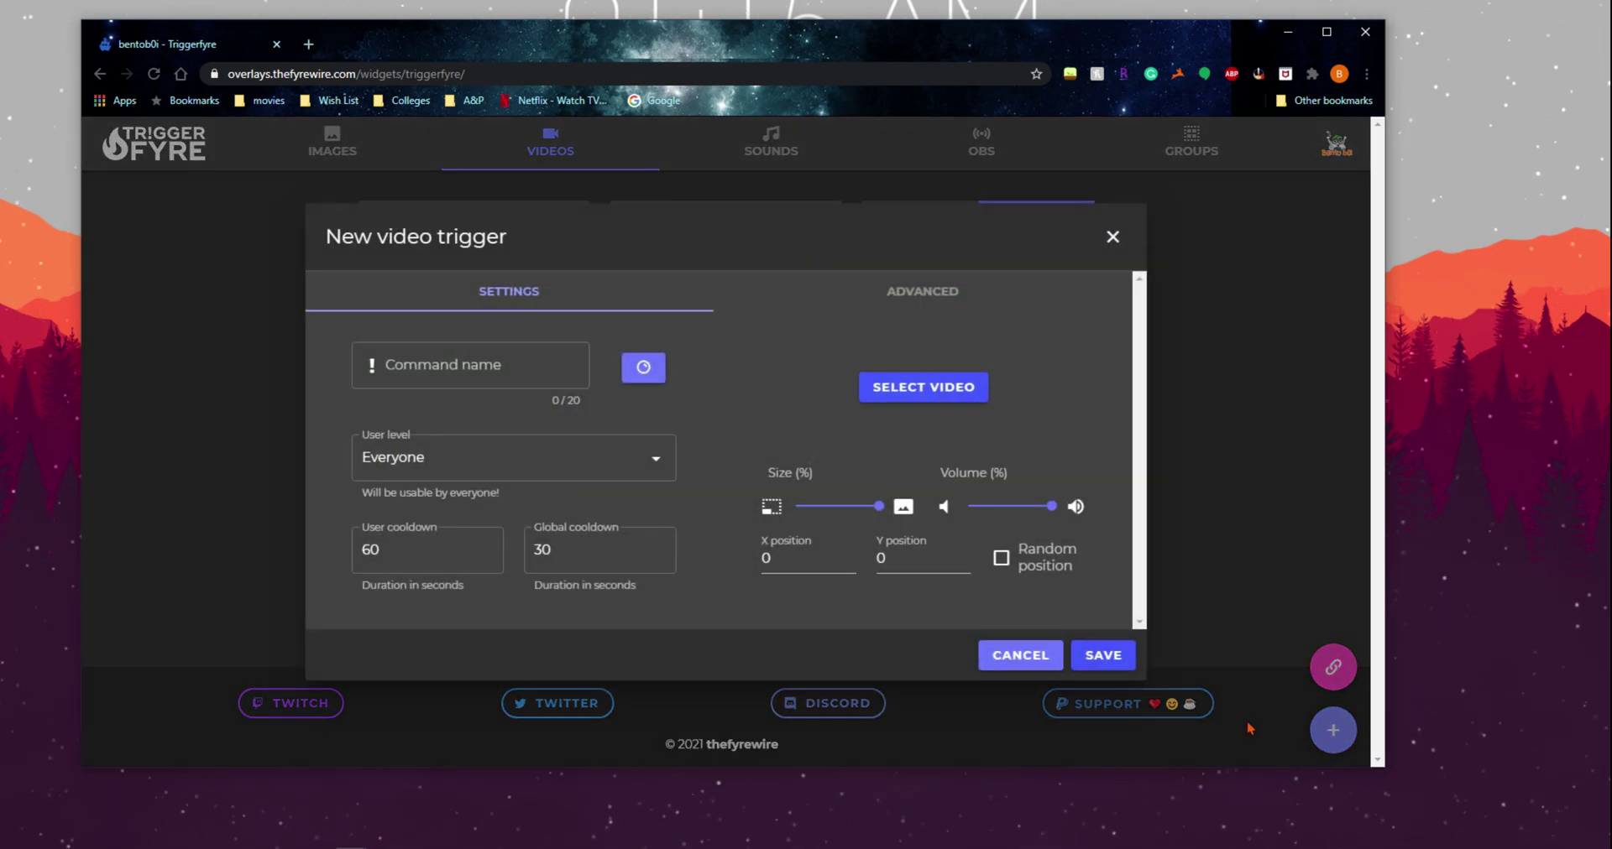
click(892, 388)
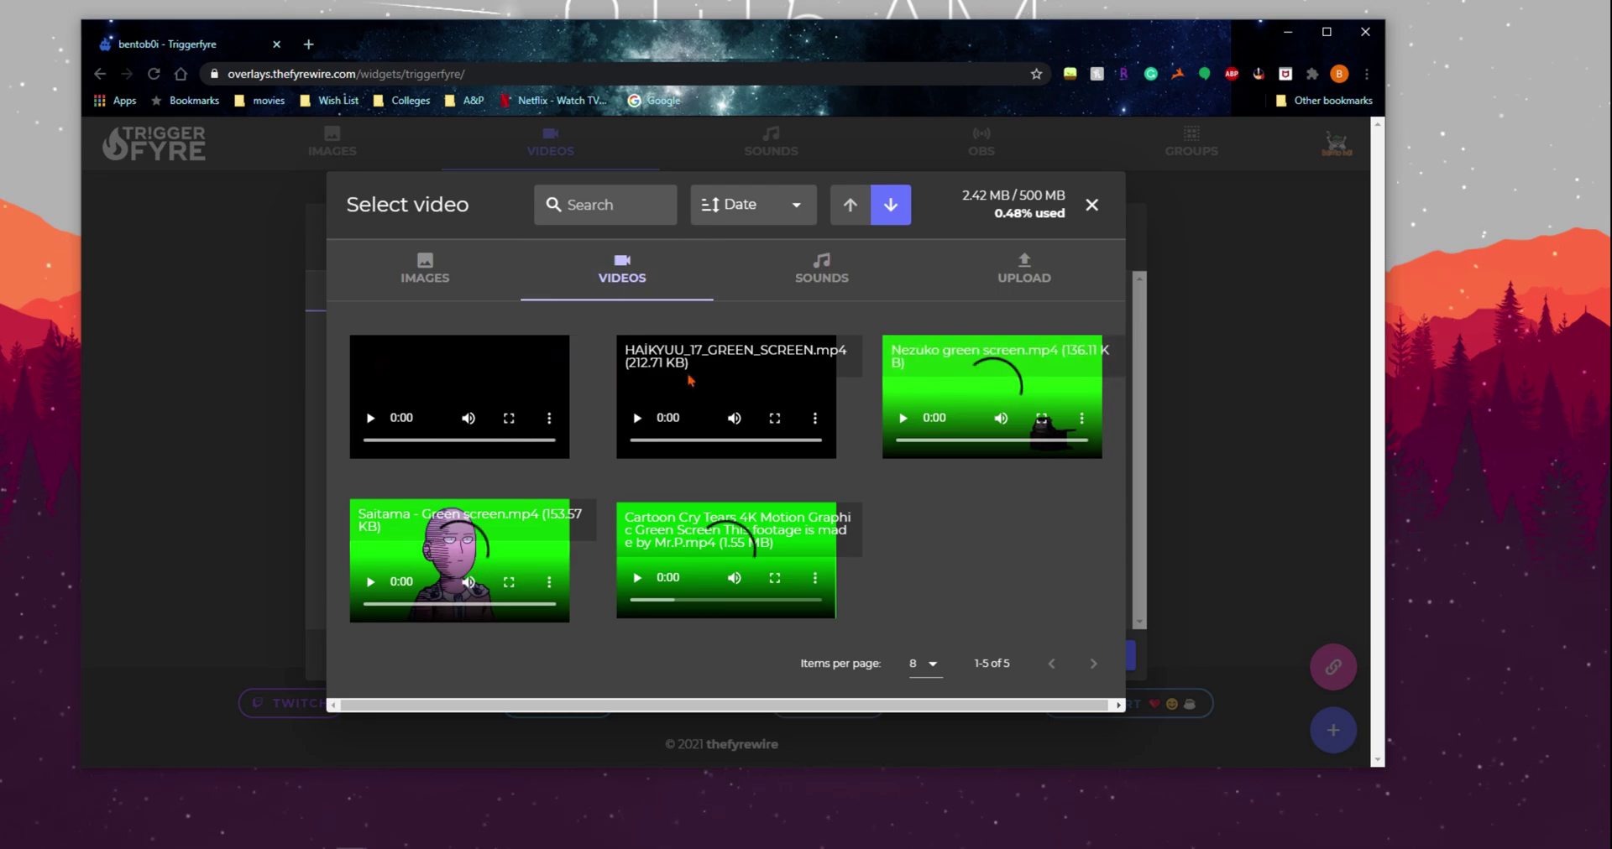
click(1022, 270)
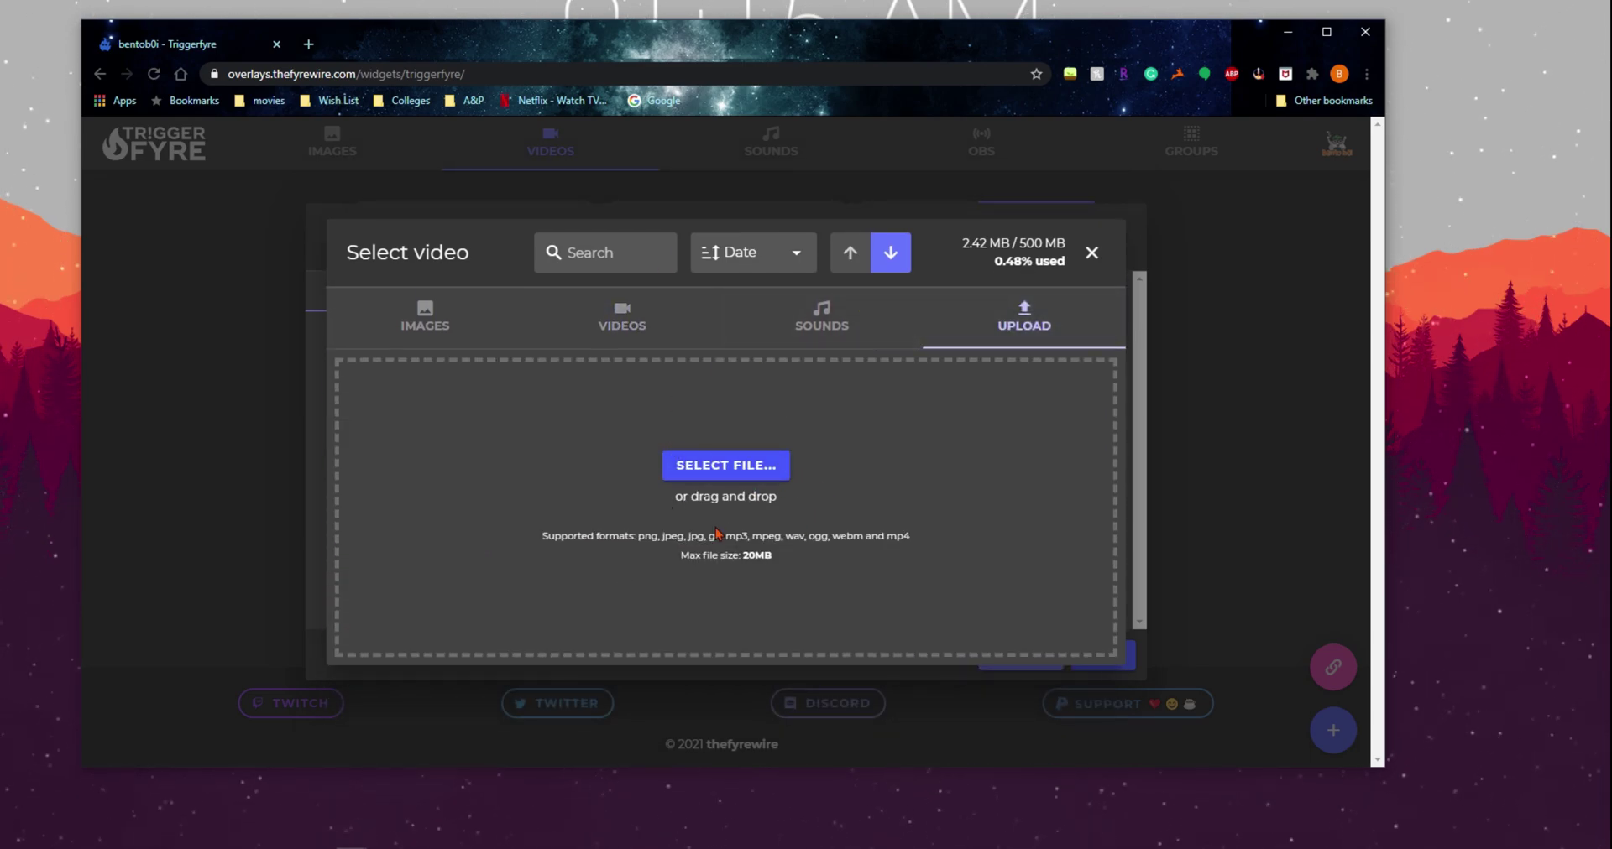
click(726, 465)
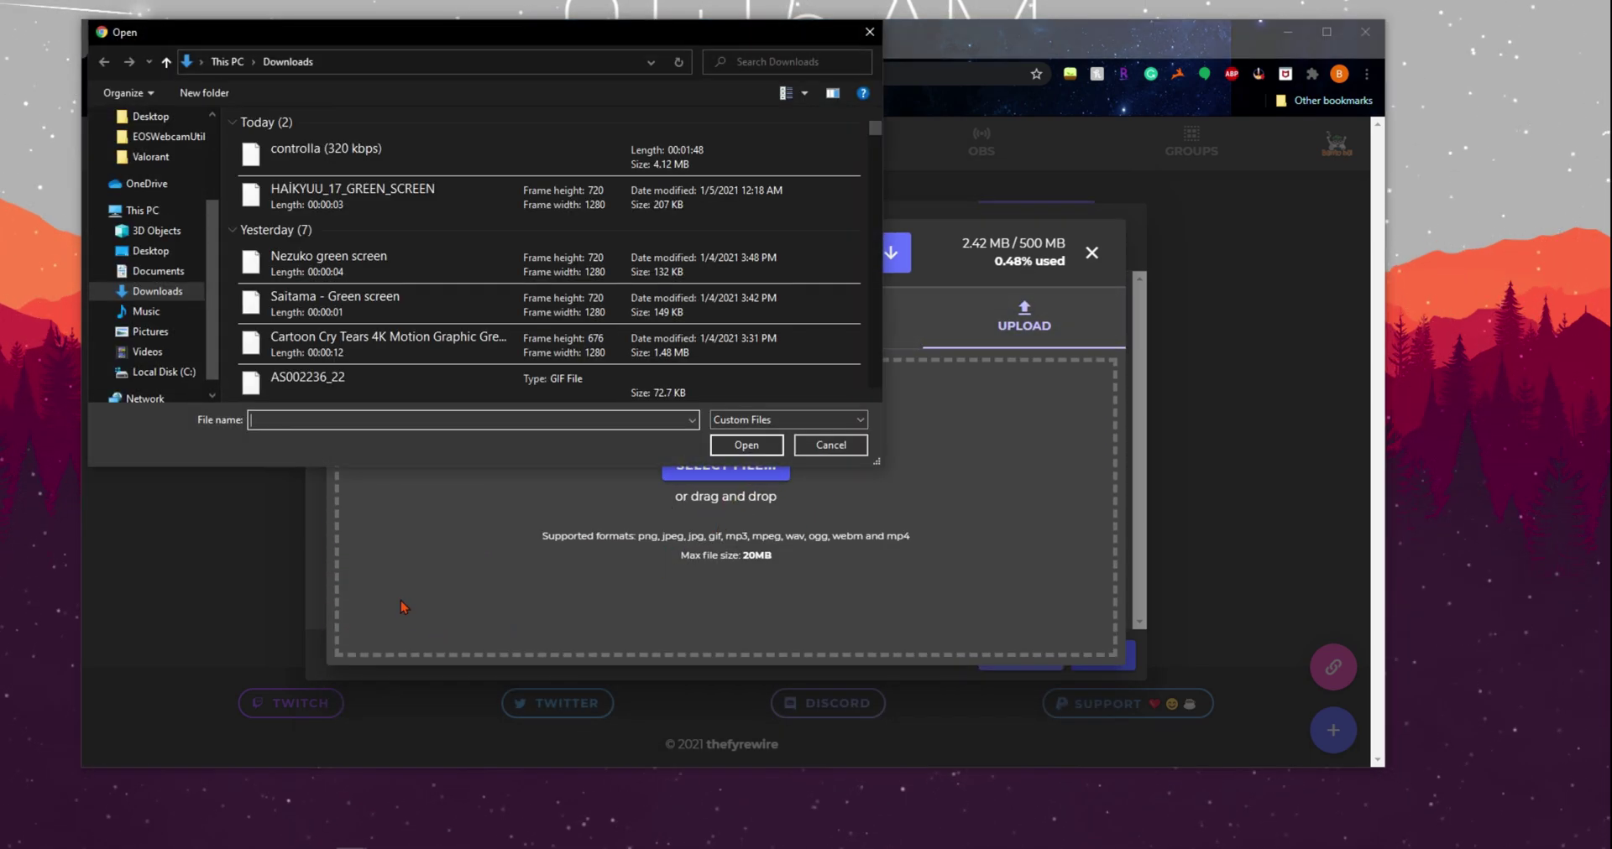
double_click(353, 194)
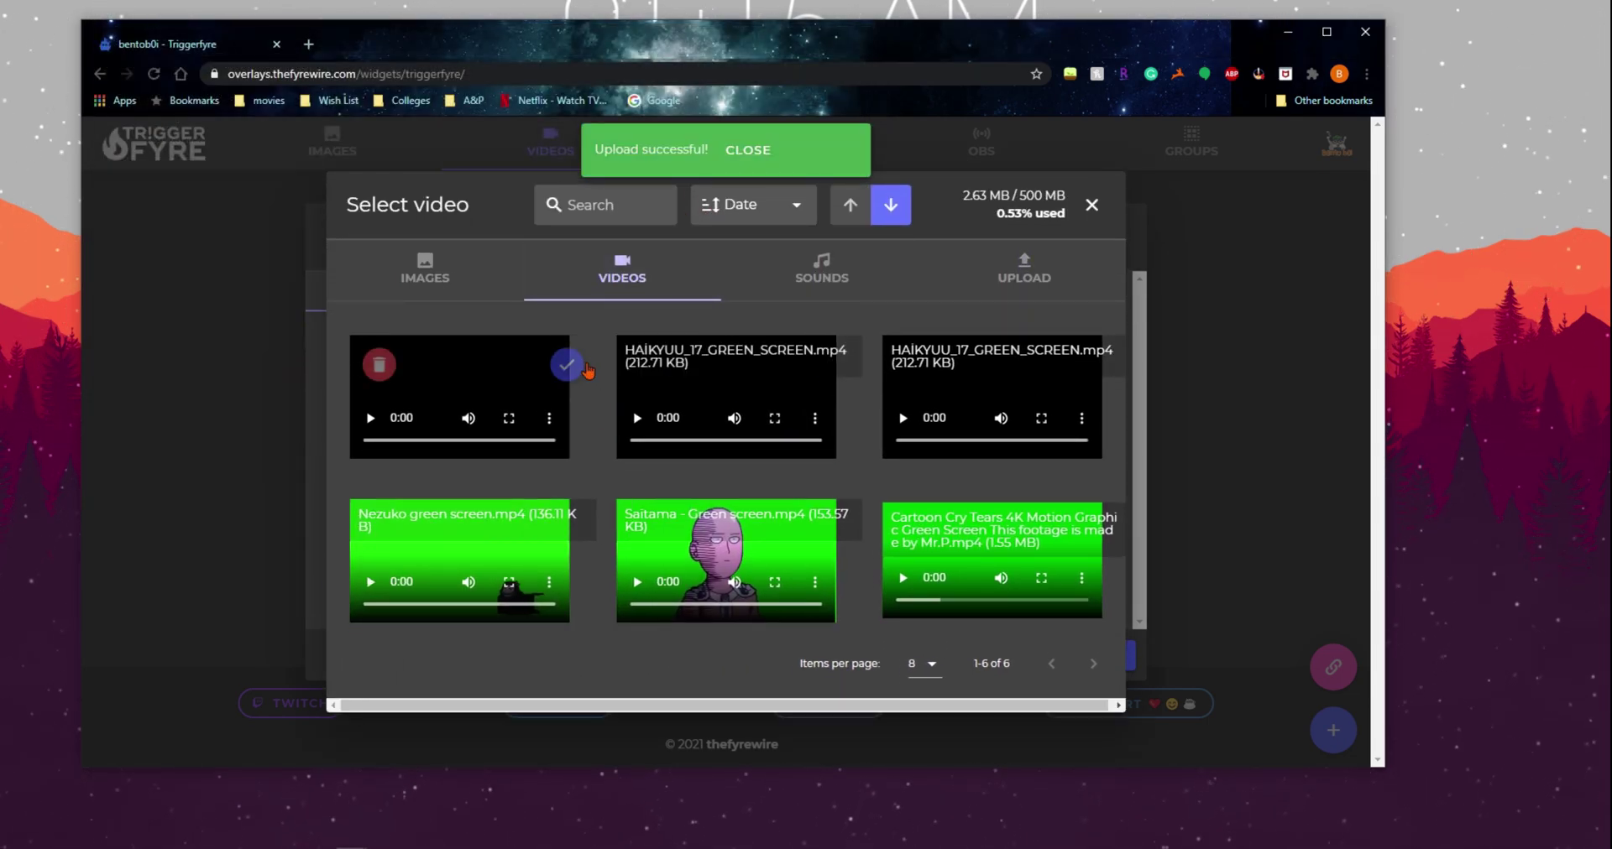
click(579, 363)
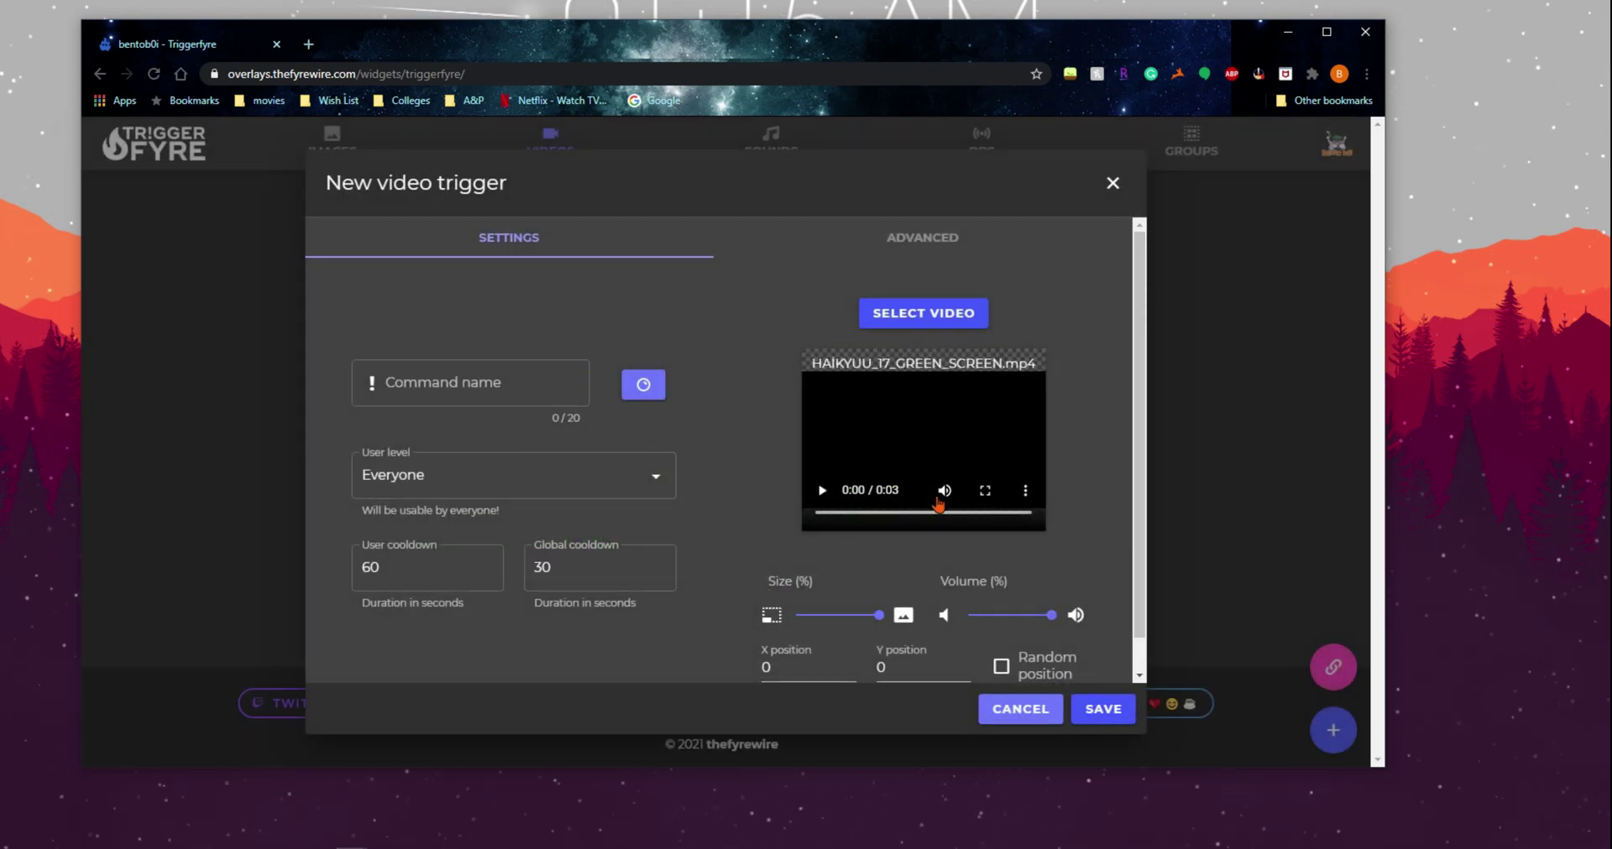
Preview the clip in the new trigger and set its volume to 63%
click(823, 491)
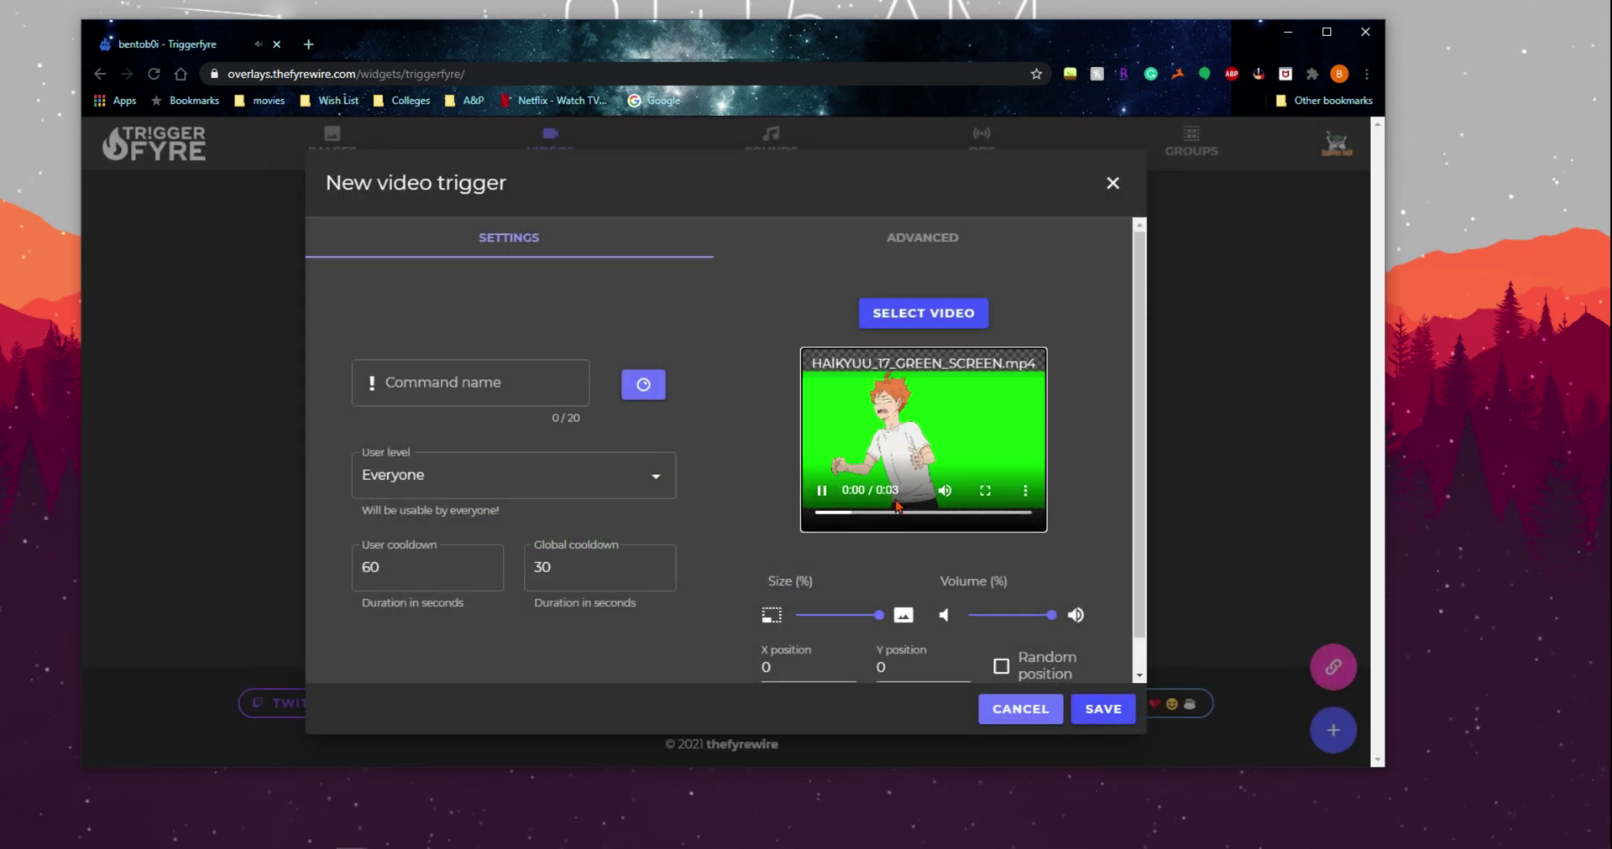
mouse_move(936, 502)
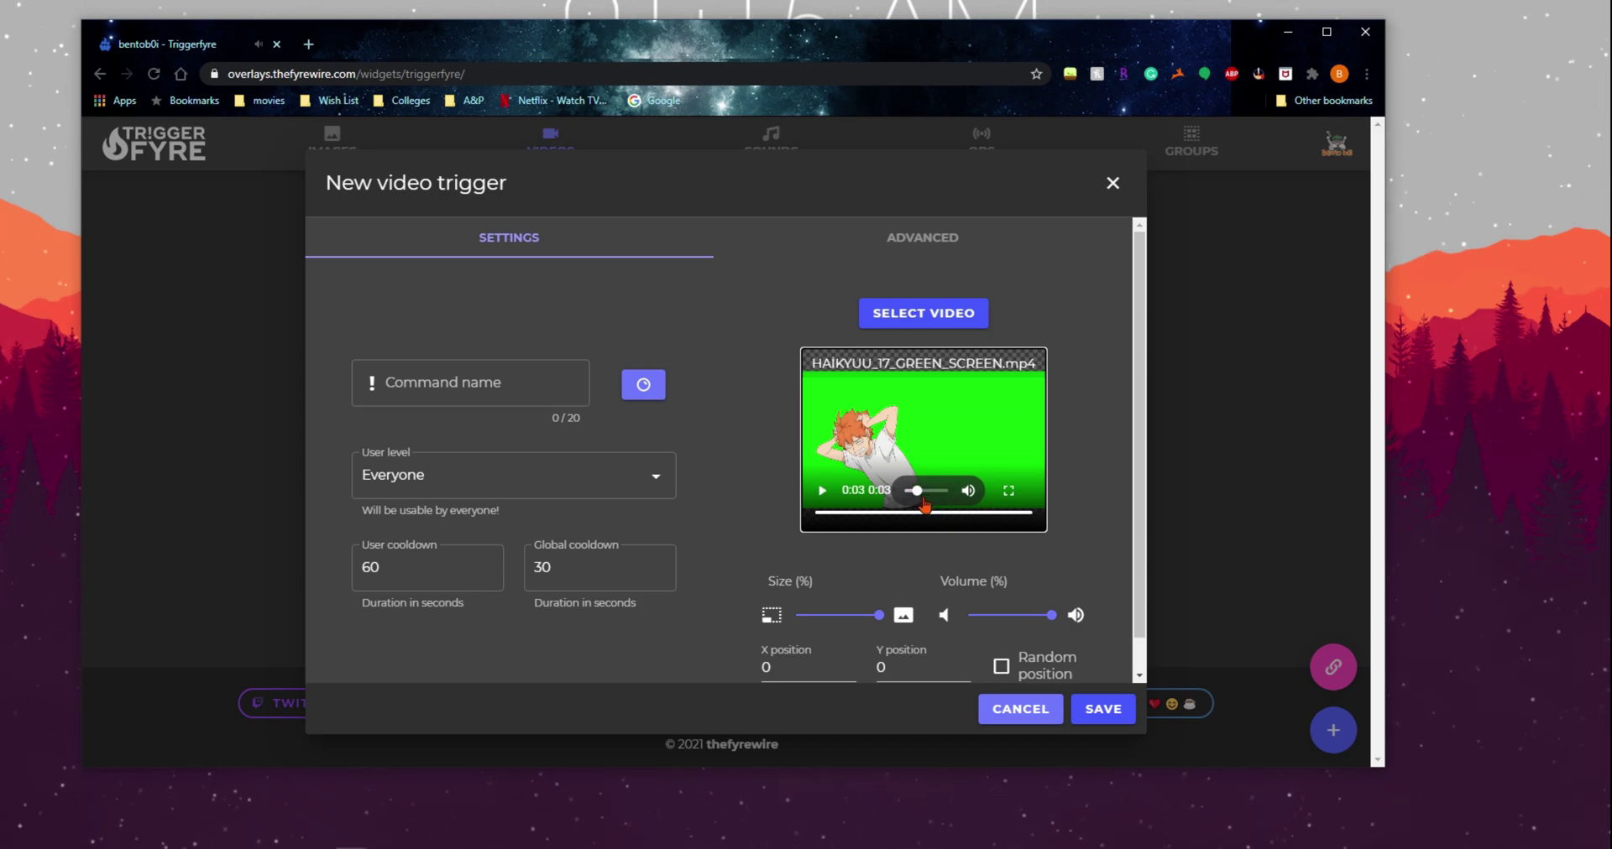
click(823, 488)
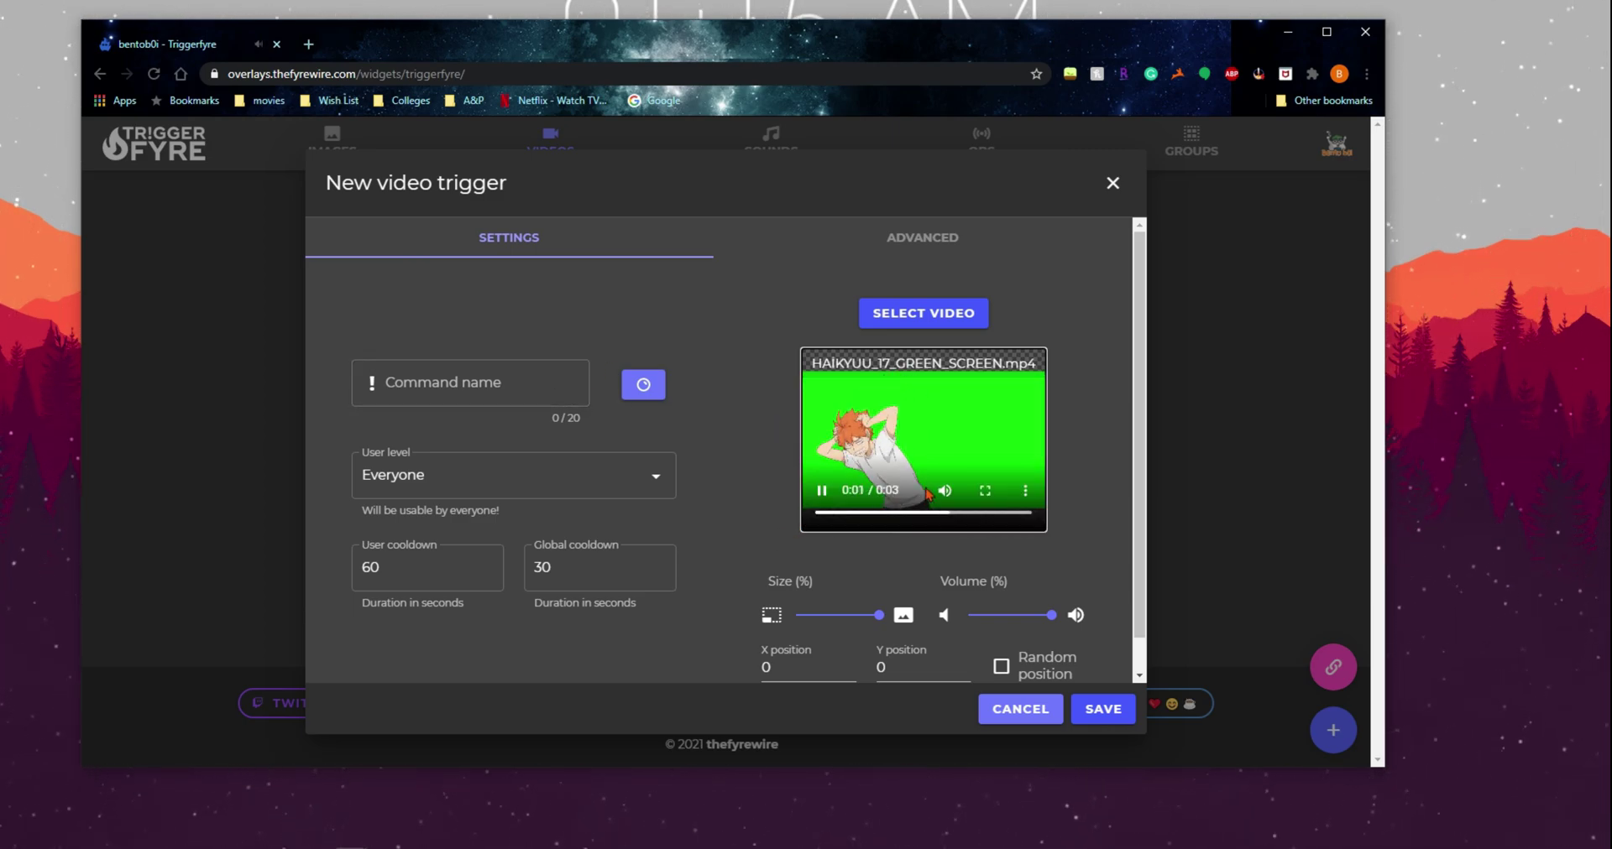
click(1042, 617)
drag(1040, 625, 1008, 617)
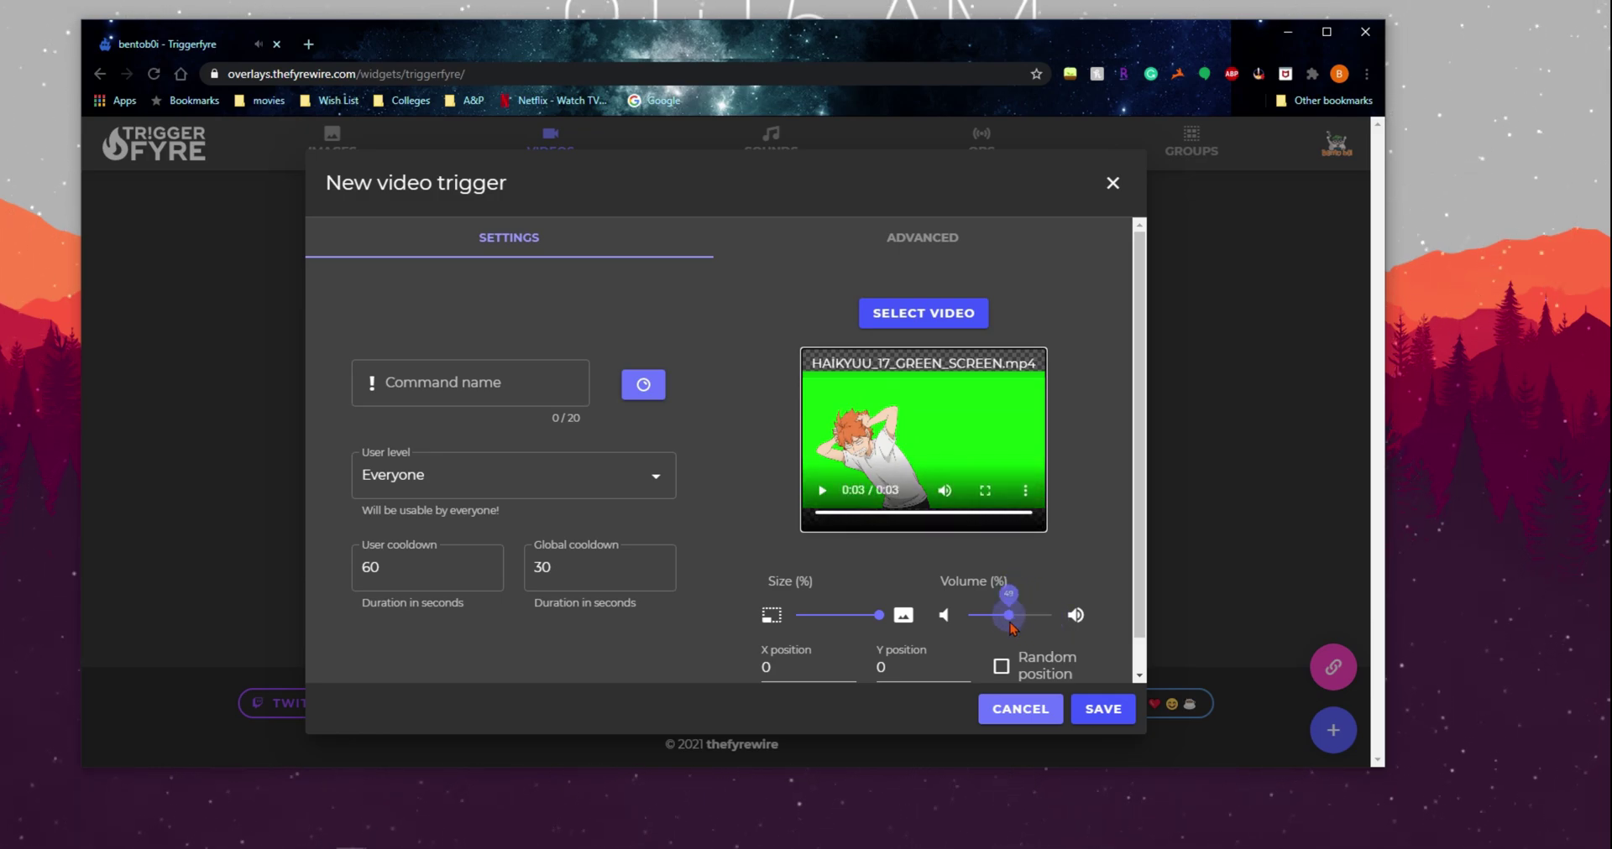
click(823, 488)
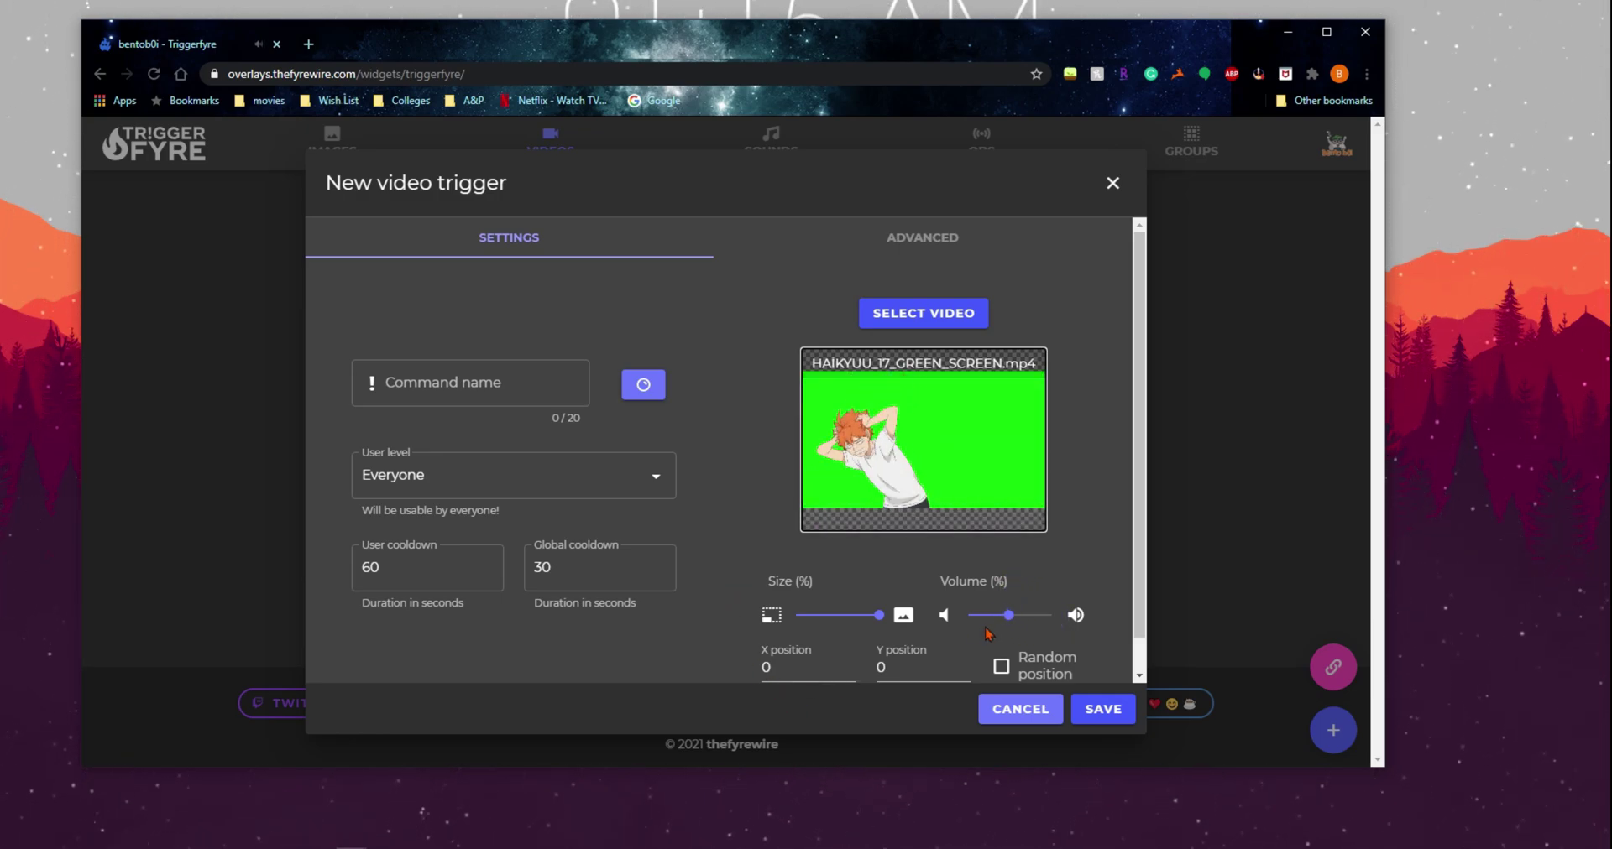
drag(1008, 616, 1020, 623)
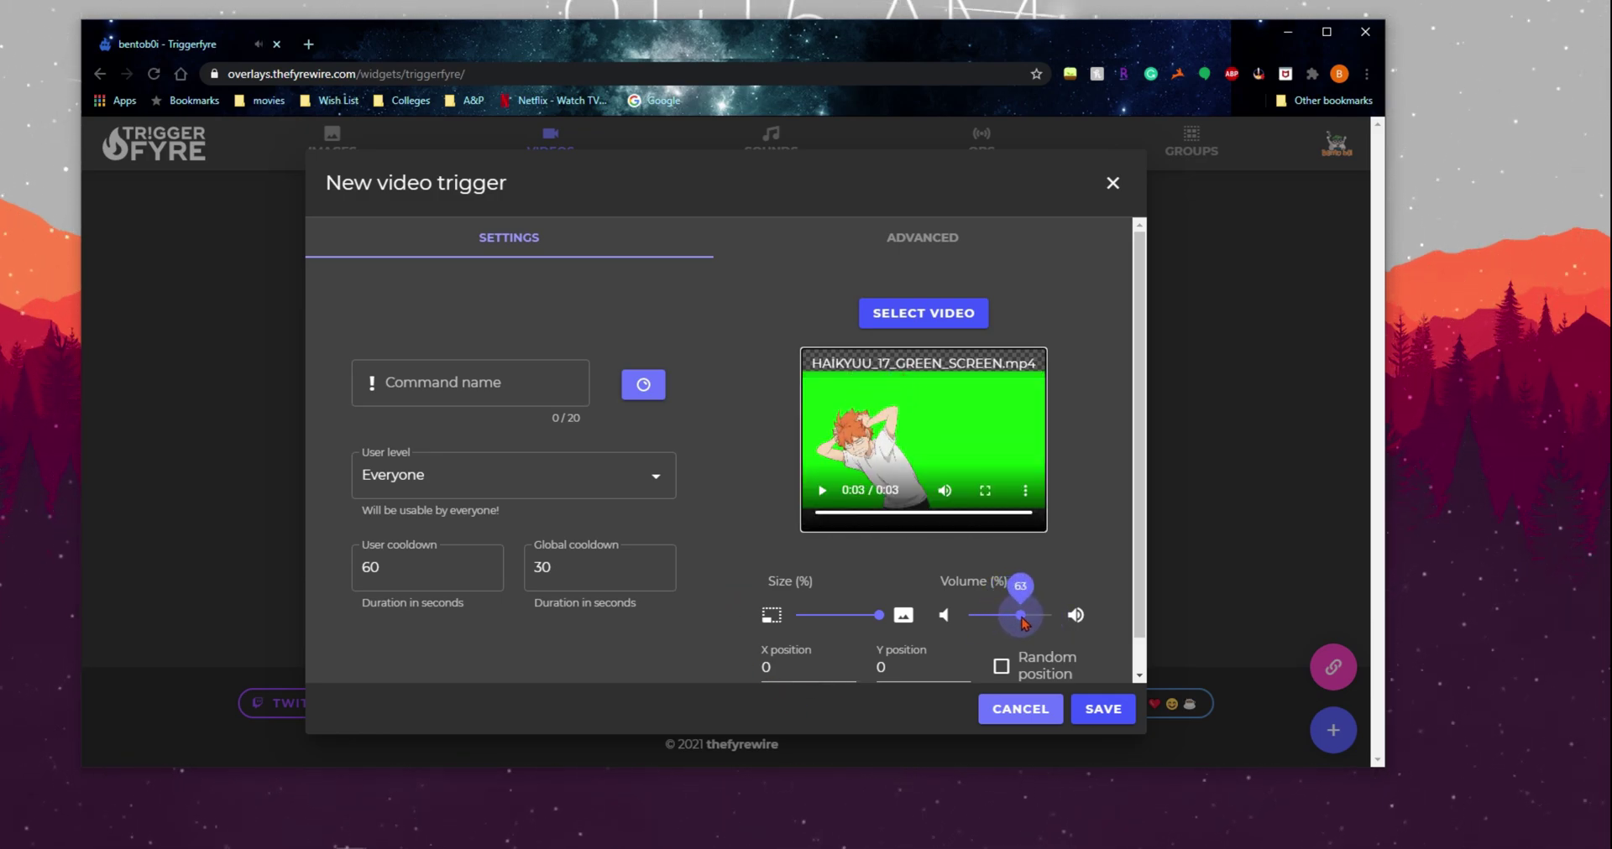
Name the trigger command "kekw" and link it to the Twitch reward "kekw" with the chat command also allowed
click(435, 396)
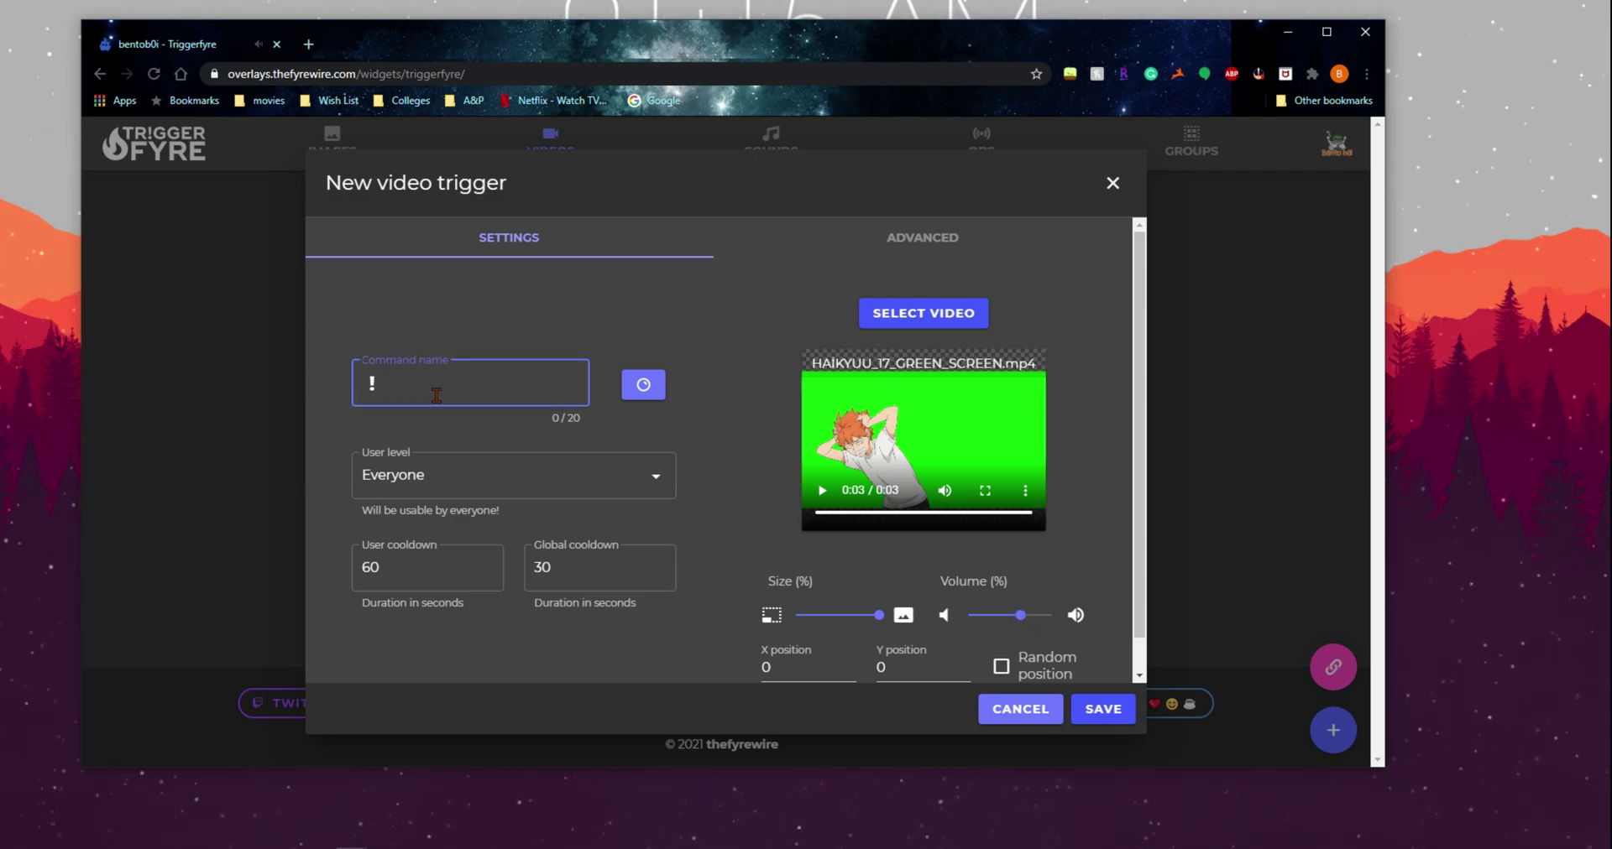
text(kekw)
click(644, 386)
click(702, 449)
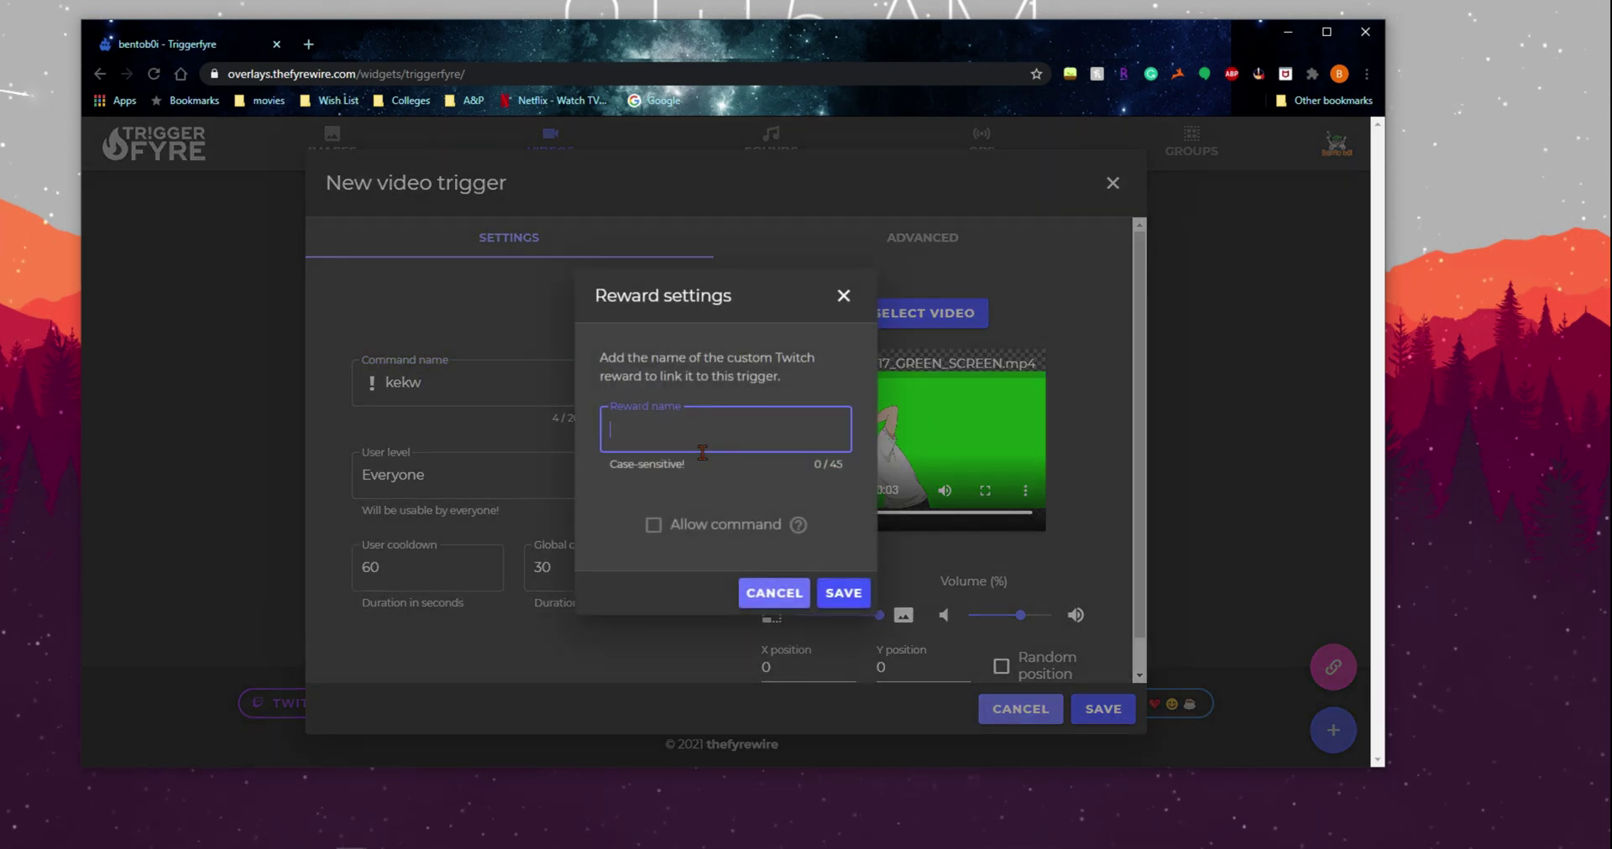
text(kekw)
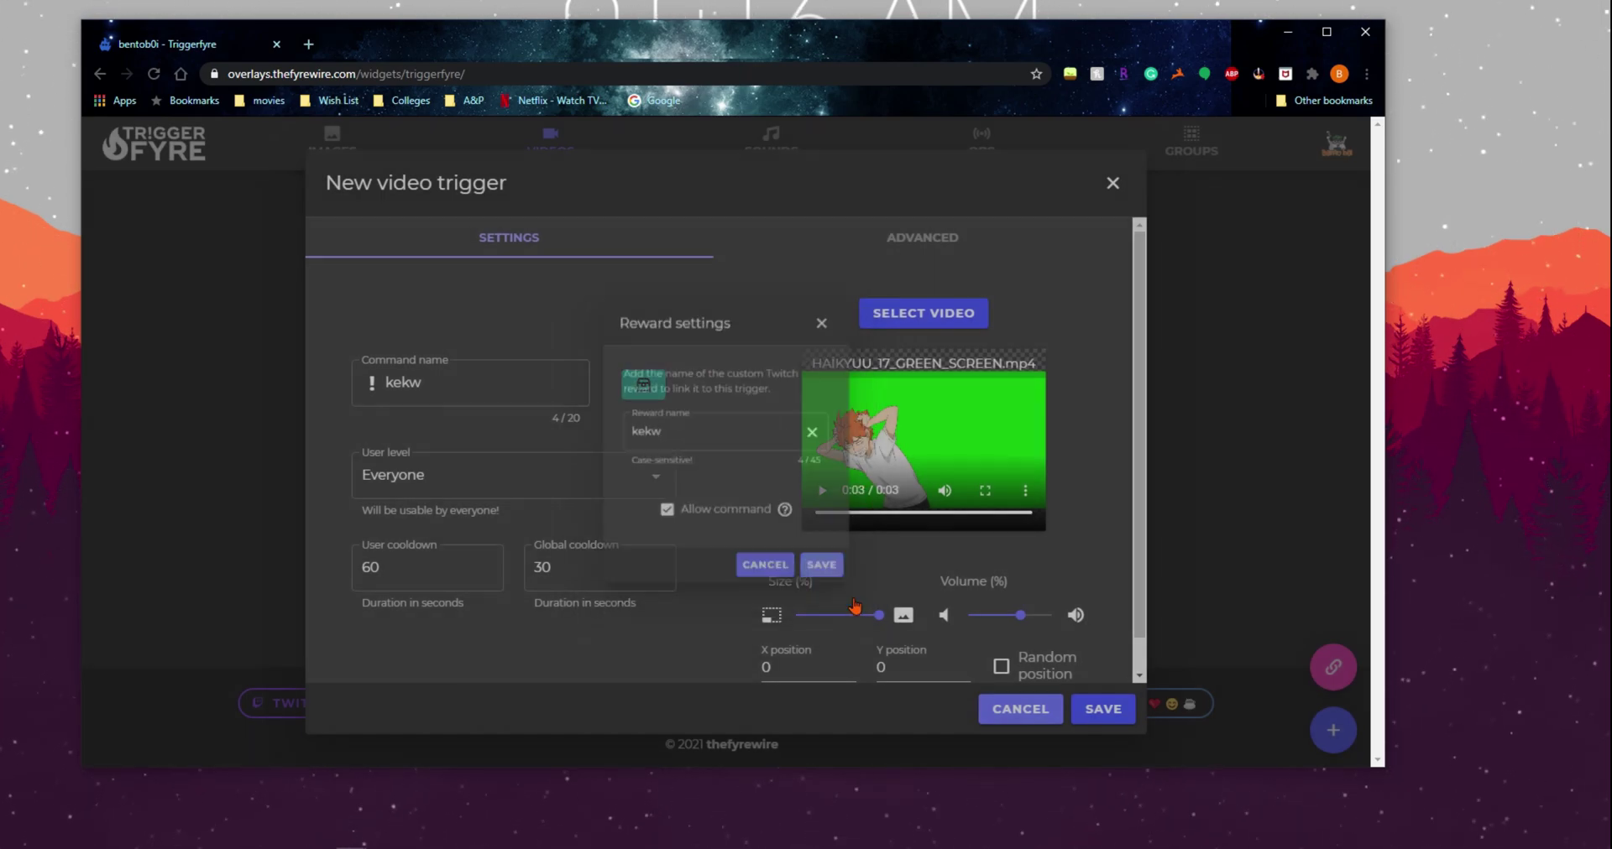
click(844, 594)
Restrict the trigger's user level to Broadcaster and set its user cooldown to 0 seconds
click(588, 485)
click(545, 678)
click(392, 579)
key(BackSpace)
key(BackSpace)
text(0)
Set the trigger's global cooldown to 60 seconds and save the new video trigger
click(640, 577)
key(BackSpace)
text(6)
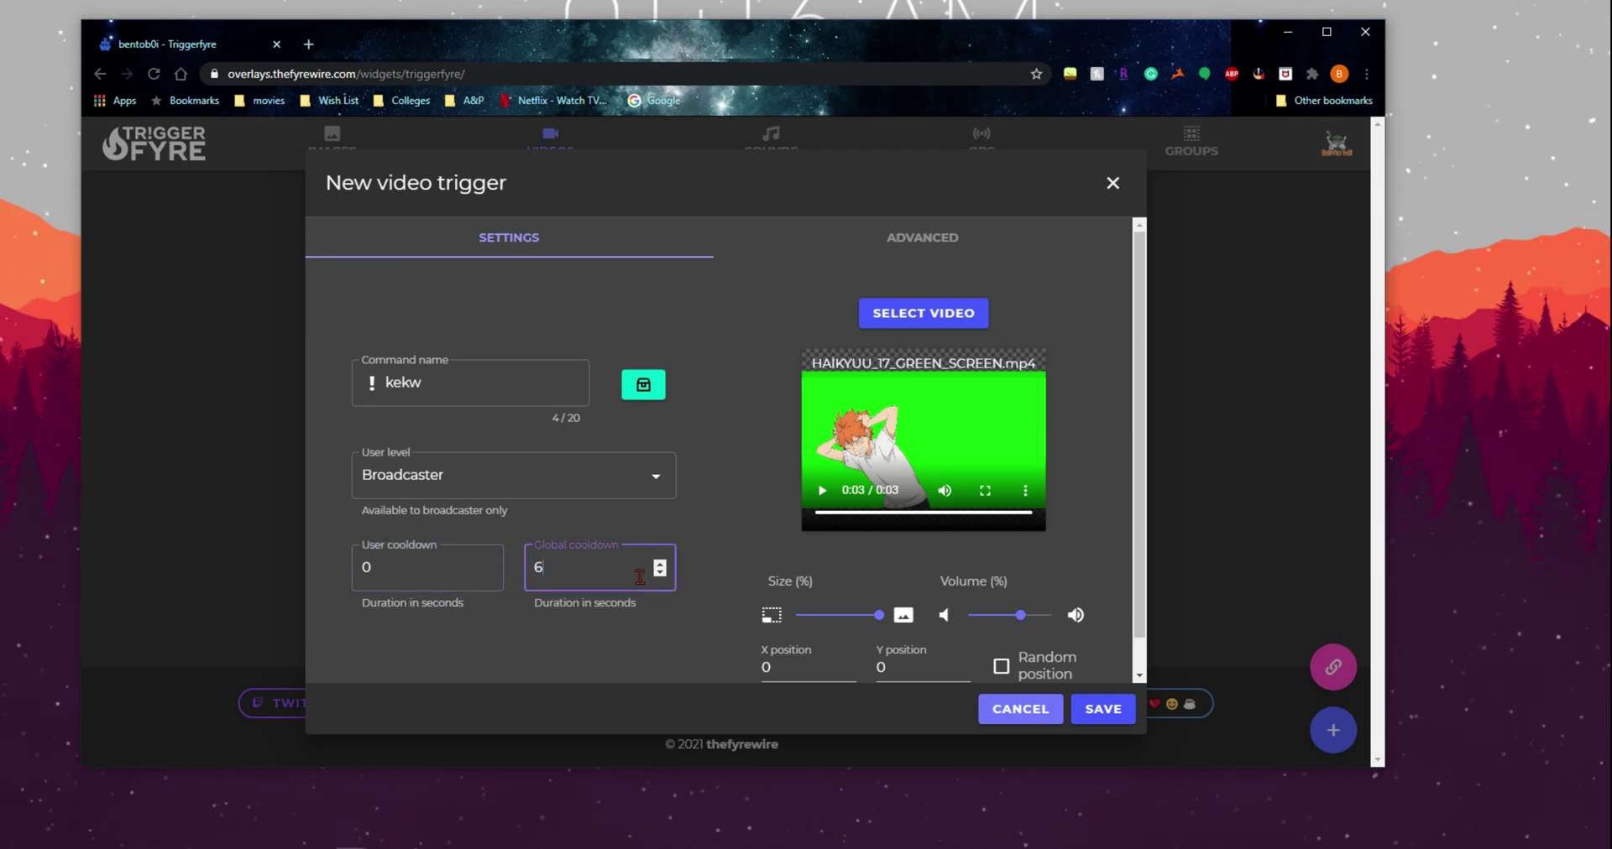
scroll(1125, 714, down, 1)
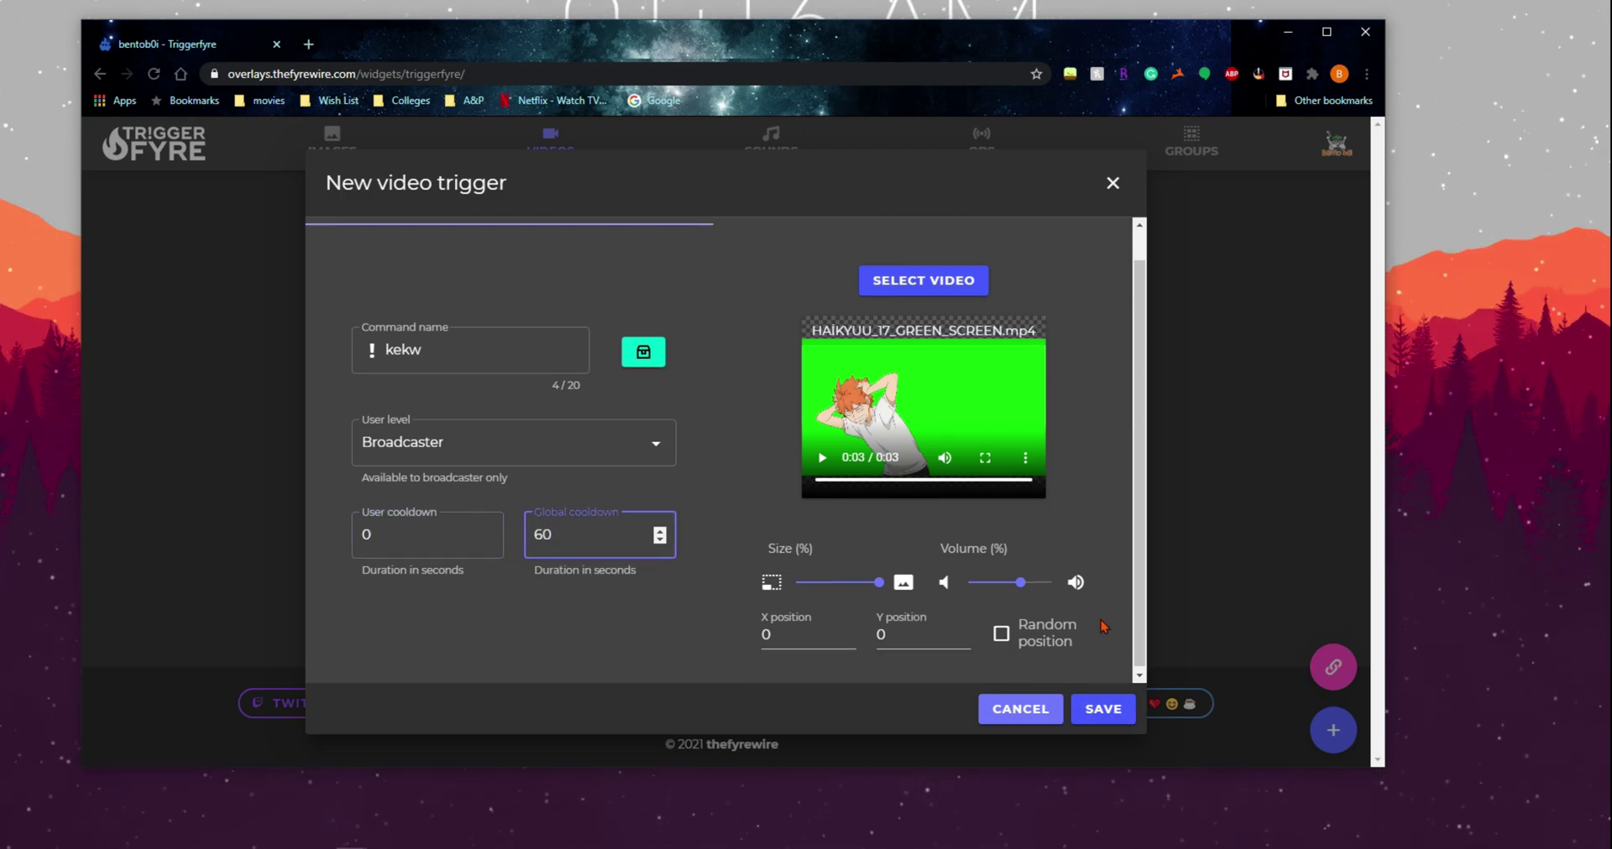
click(1104, 712)
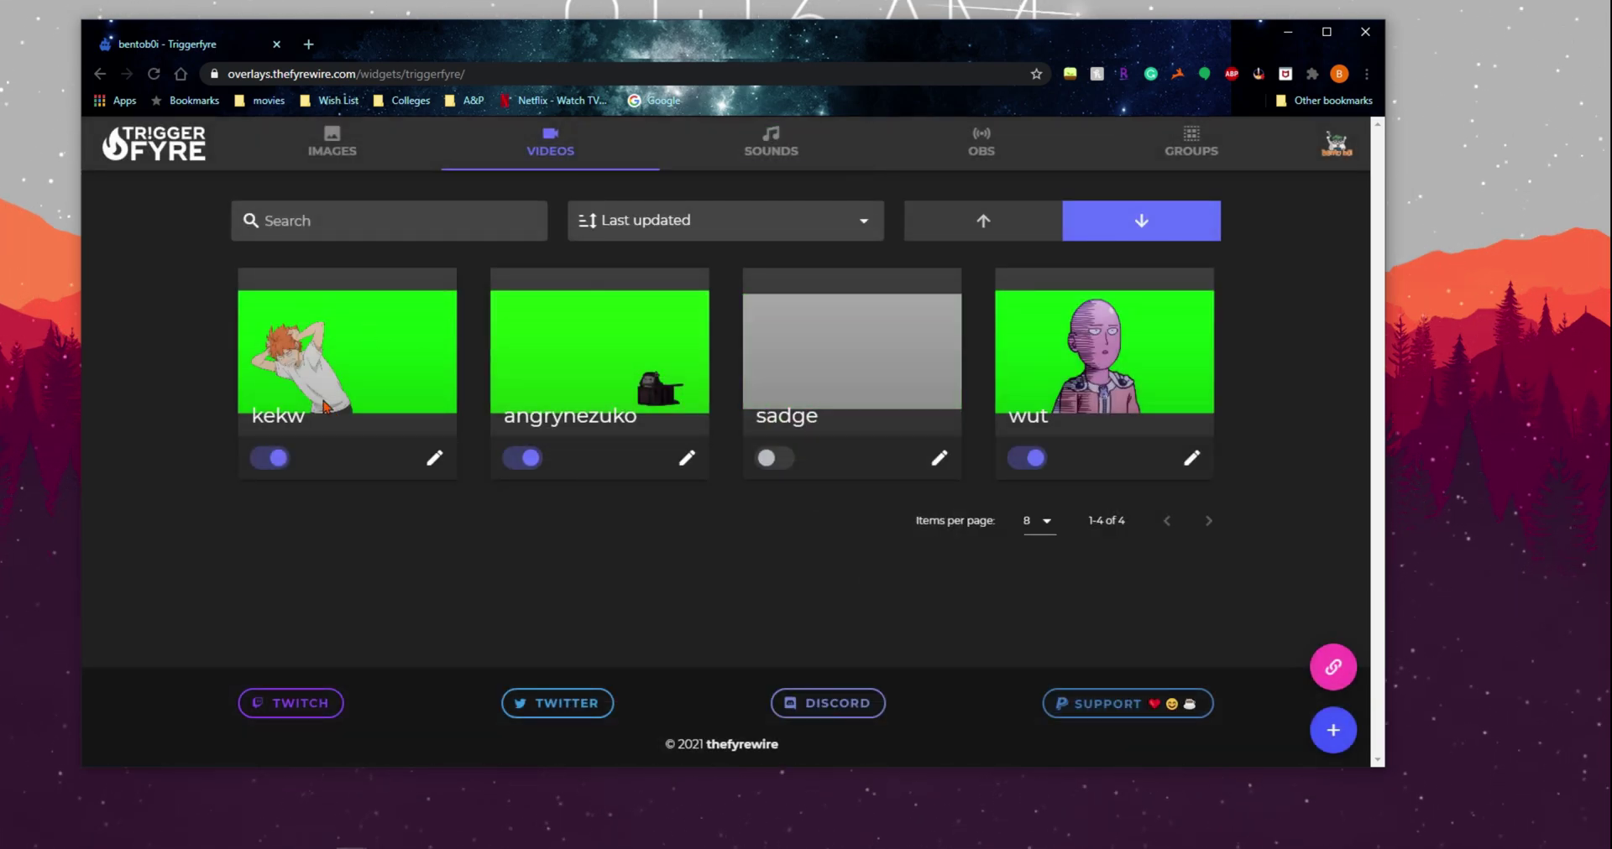
Open Twitch in a new browser tab and go to the channel's Creator Dashboard
click(308, 44)
text(tw)
key(Return)
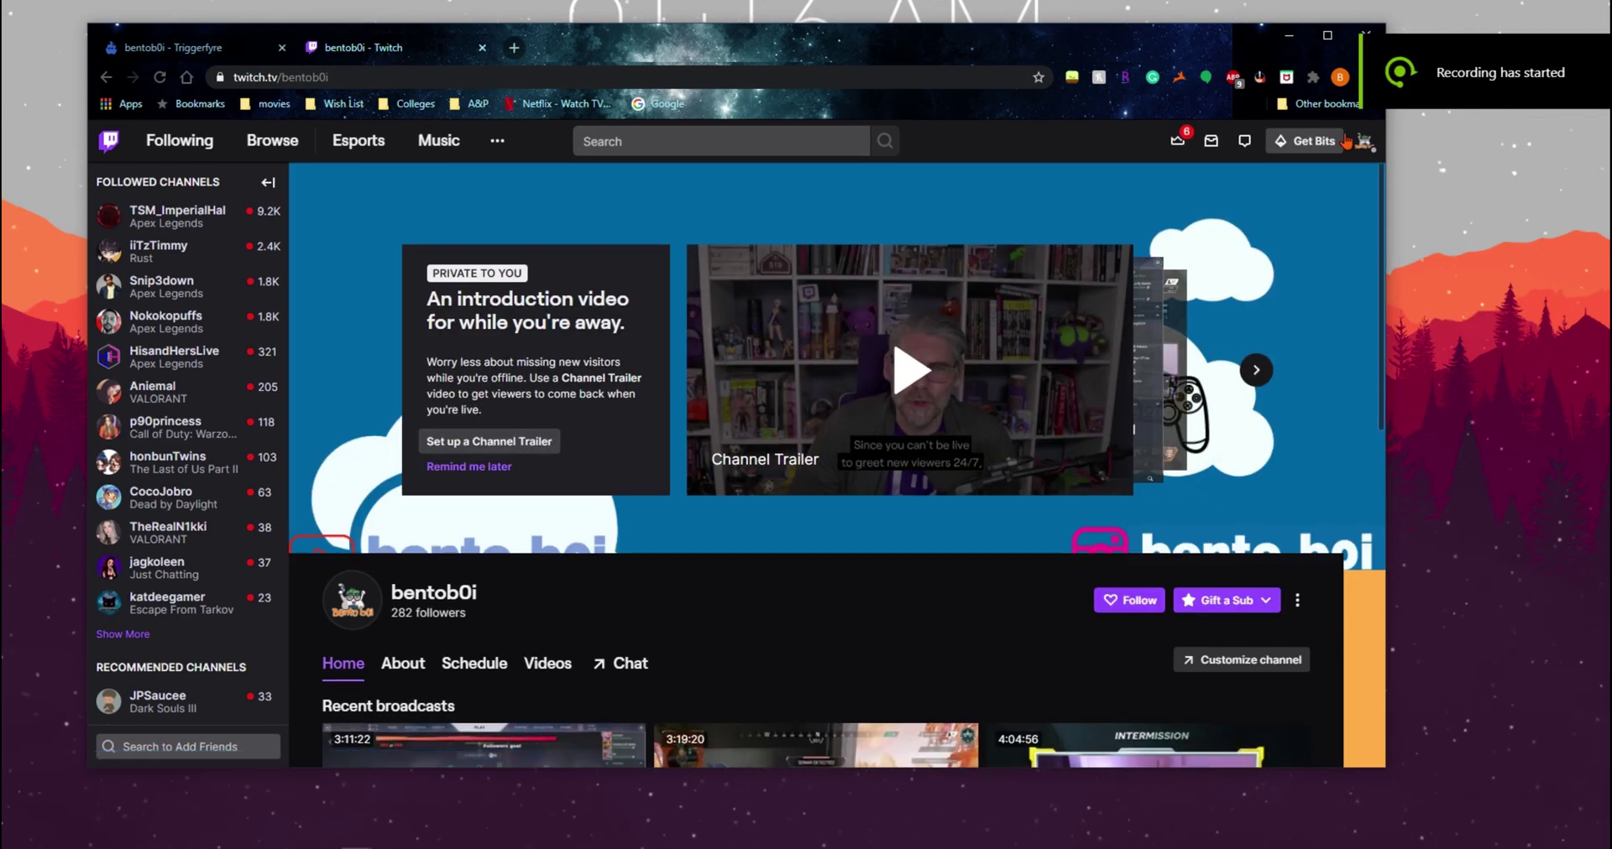
click(1359, 141)
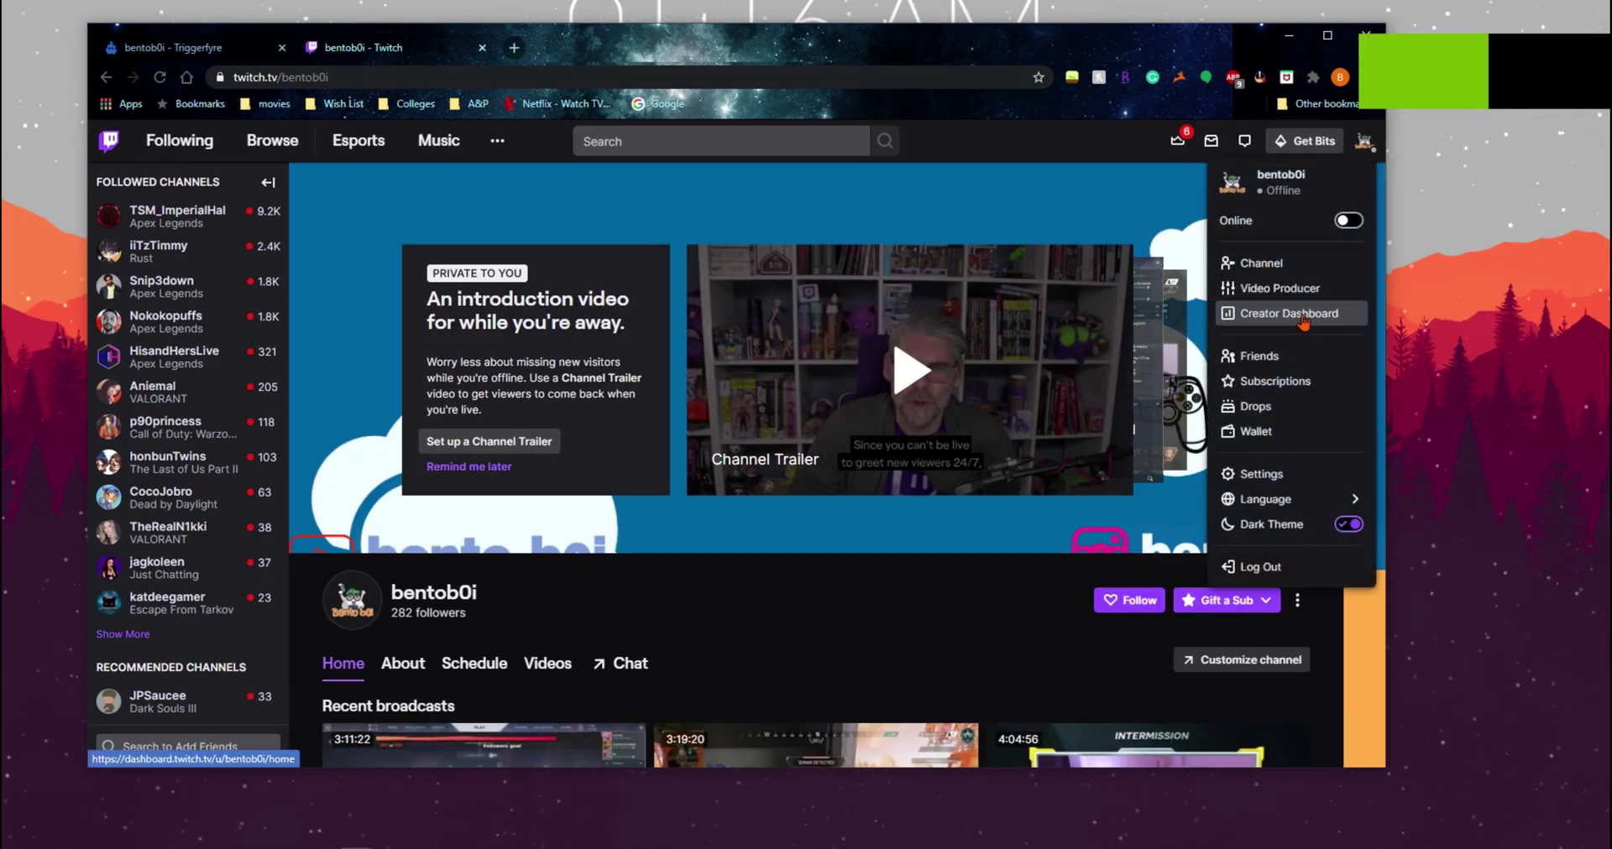
click(1303, 321)
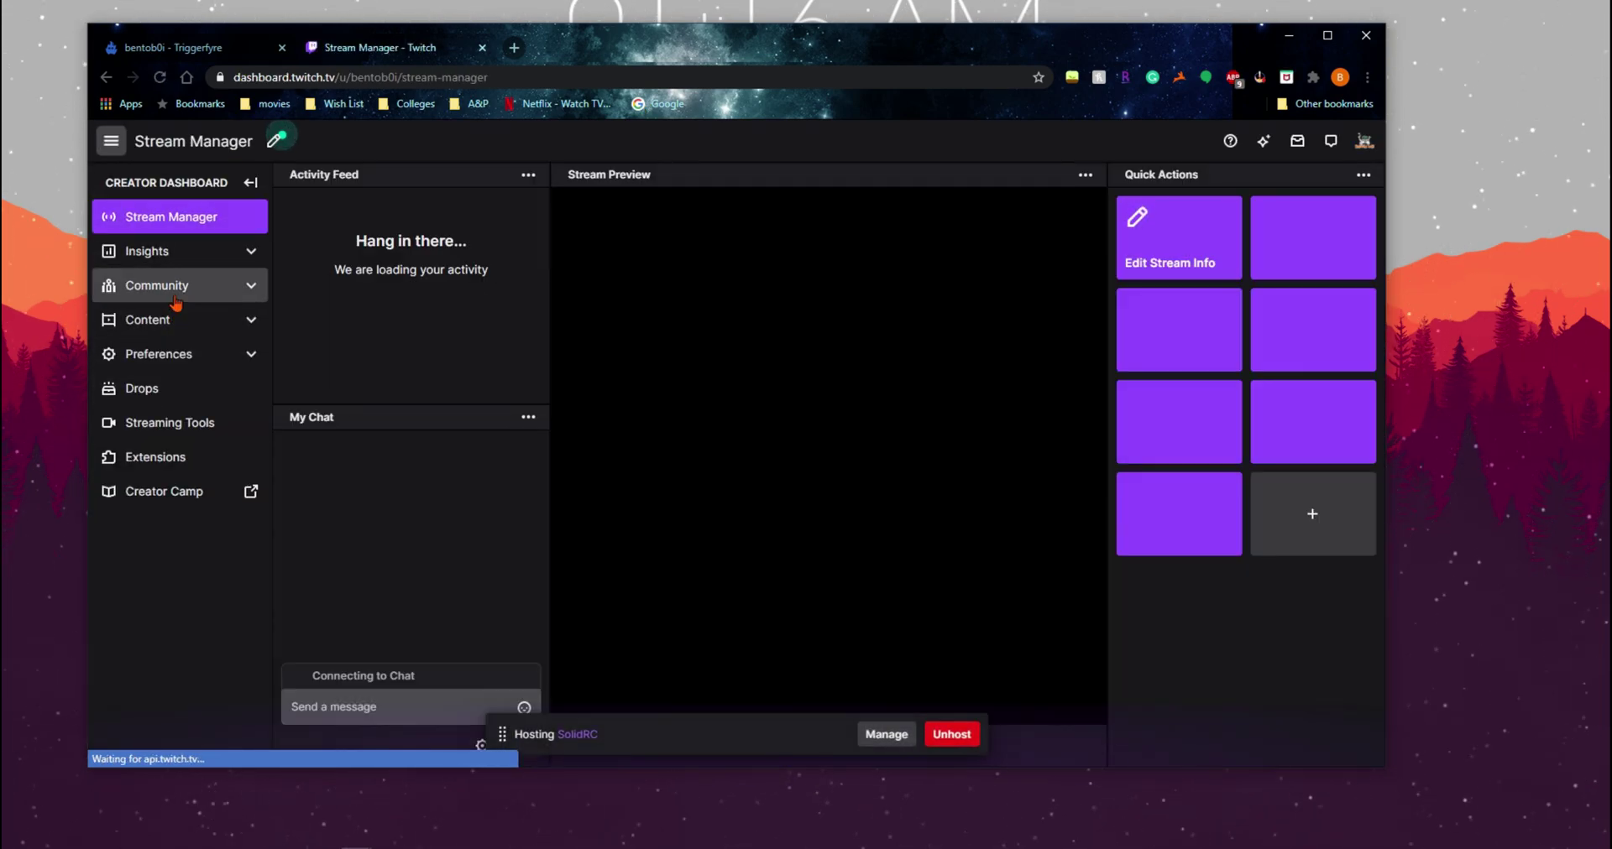
Open Manage Rewards & Challenges in the community Channel Points settings
click(176, 296)
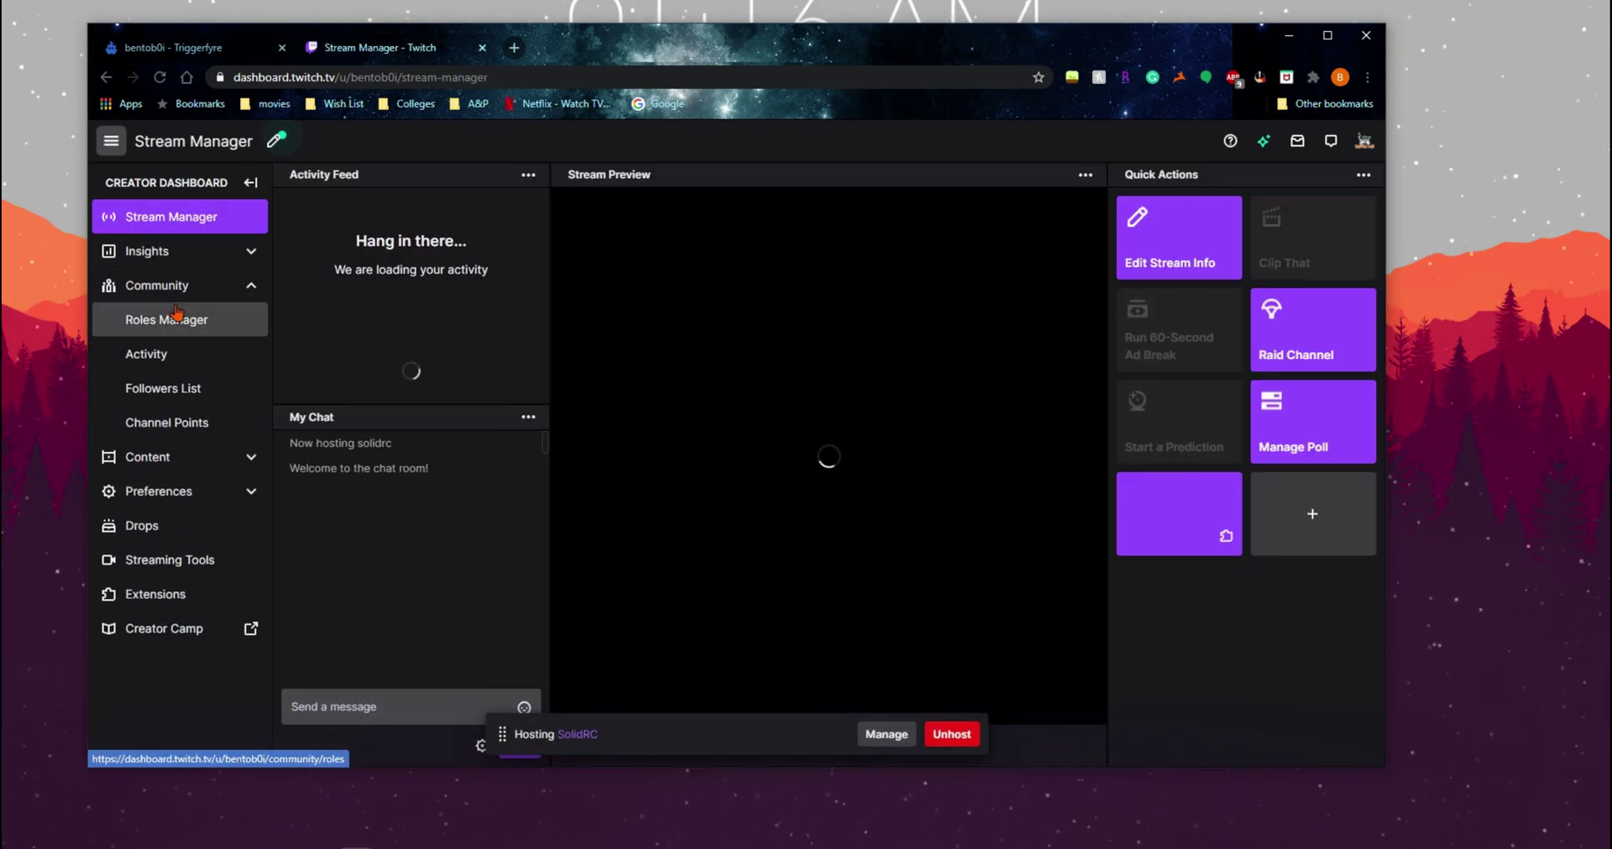
click(228, 428)
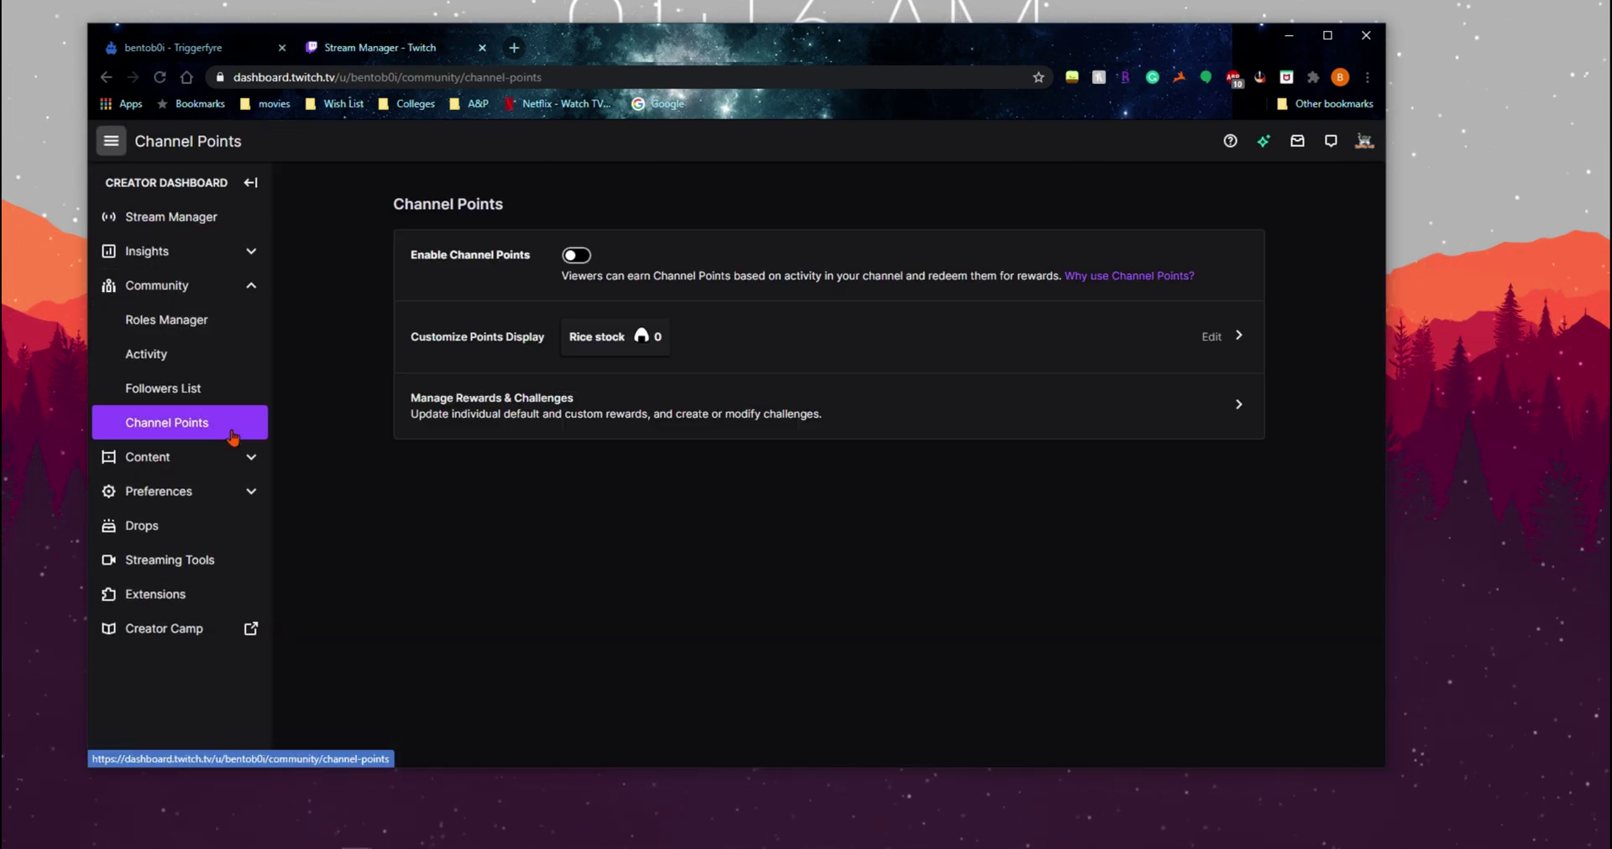
click(550, 420)
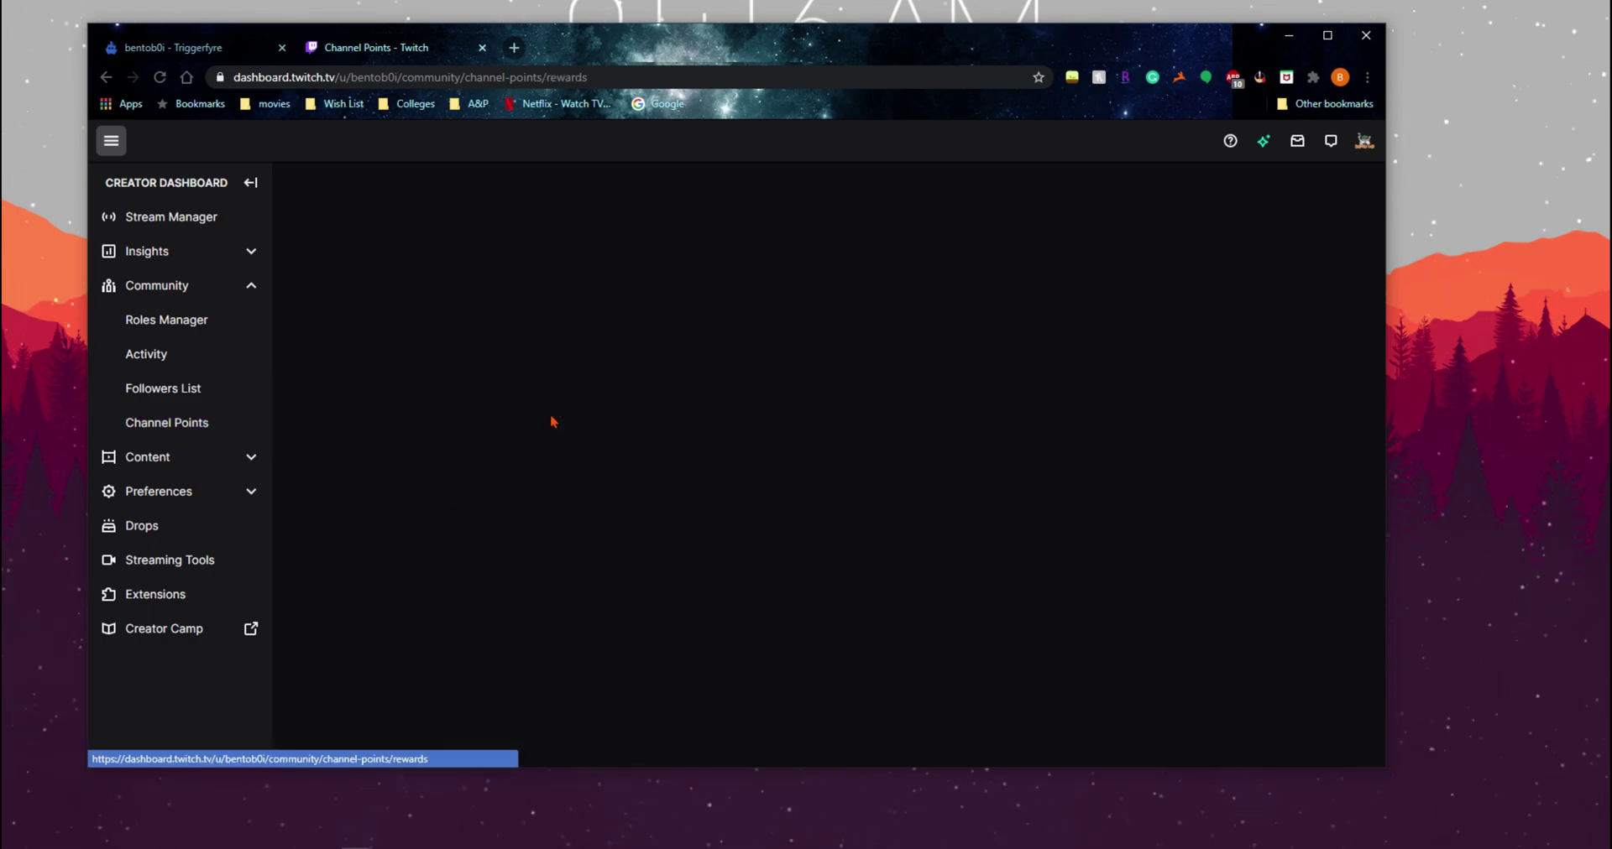
Start a new custom reward named kekw with the description KEKW and a cost of 500 points
scroll(585, 512, down, 2)
scroll(585, 510, down, 20)
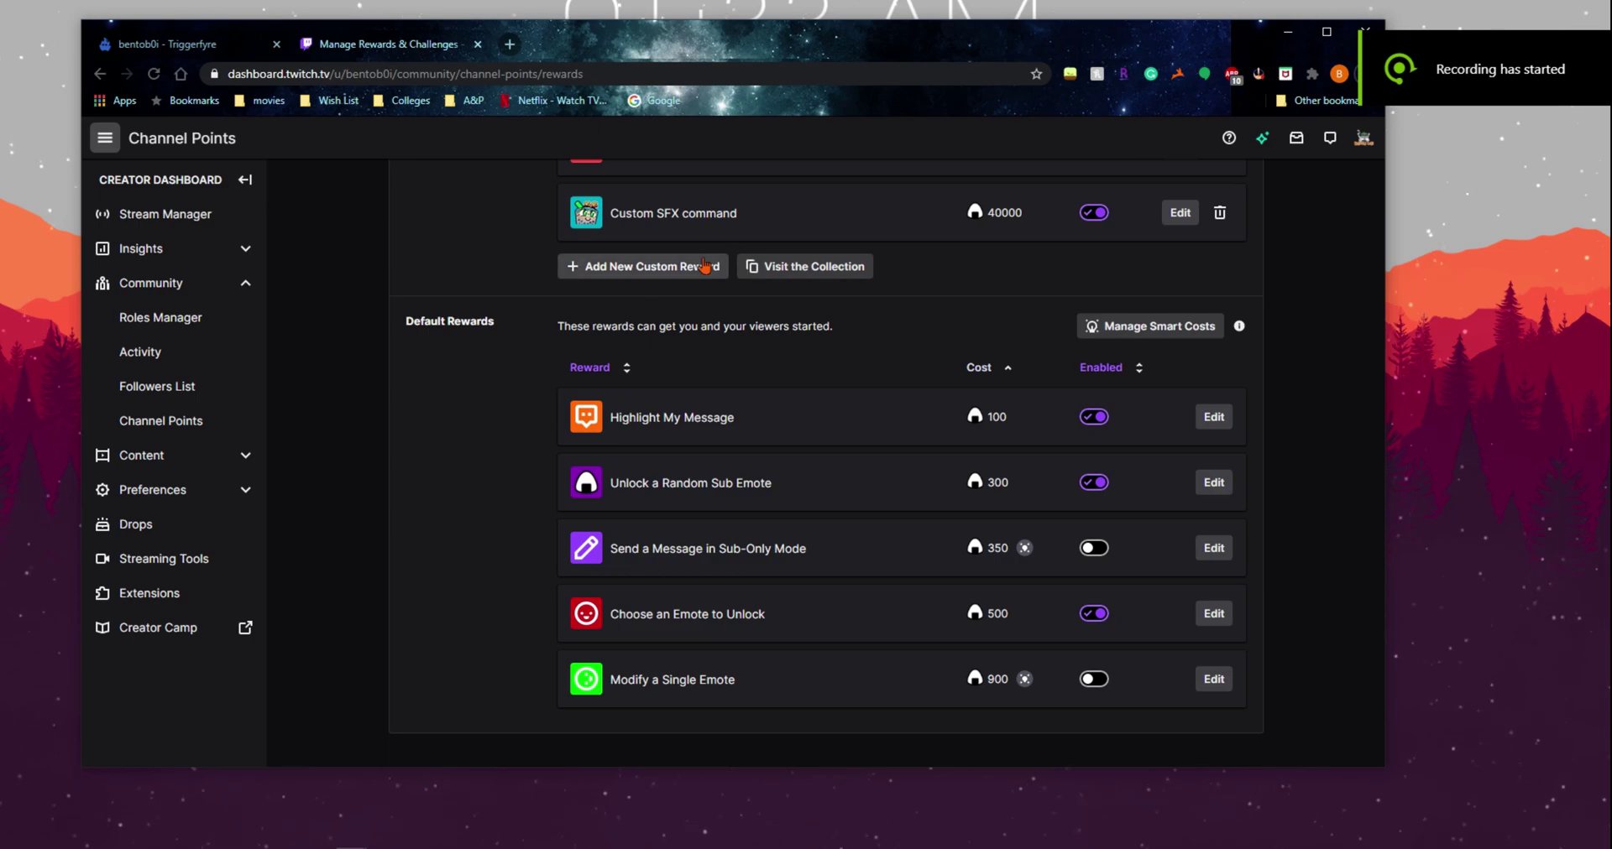
click(661, 265)
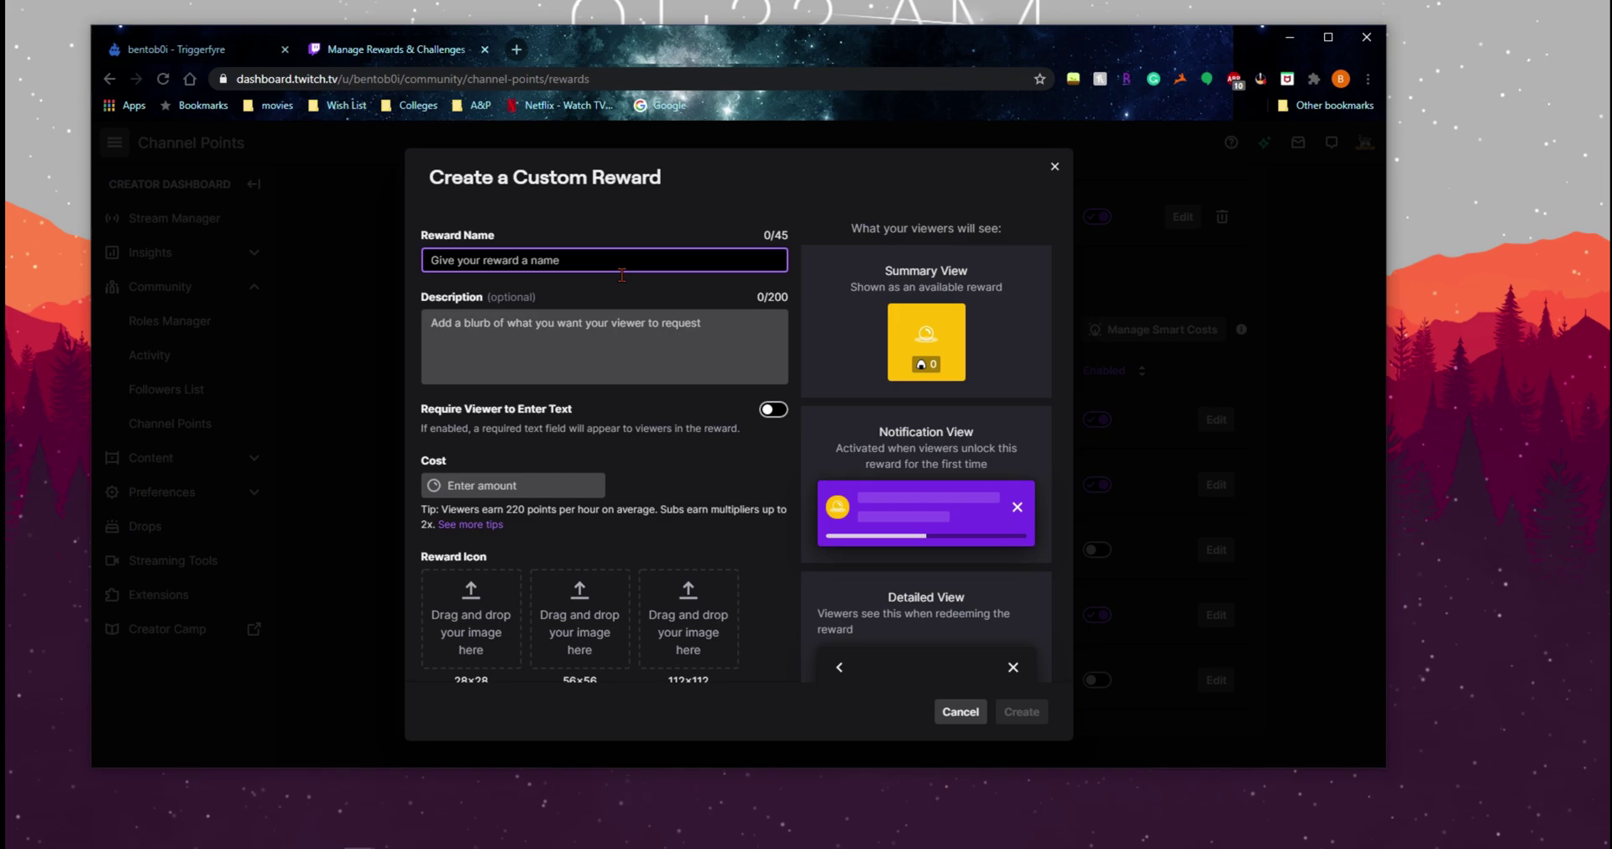
text(kekw)
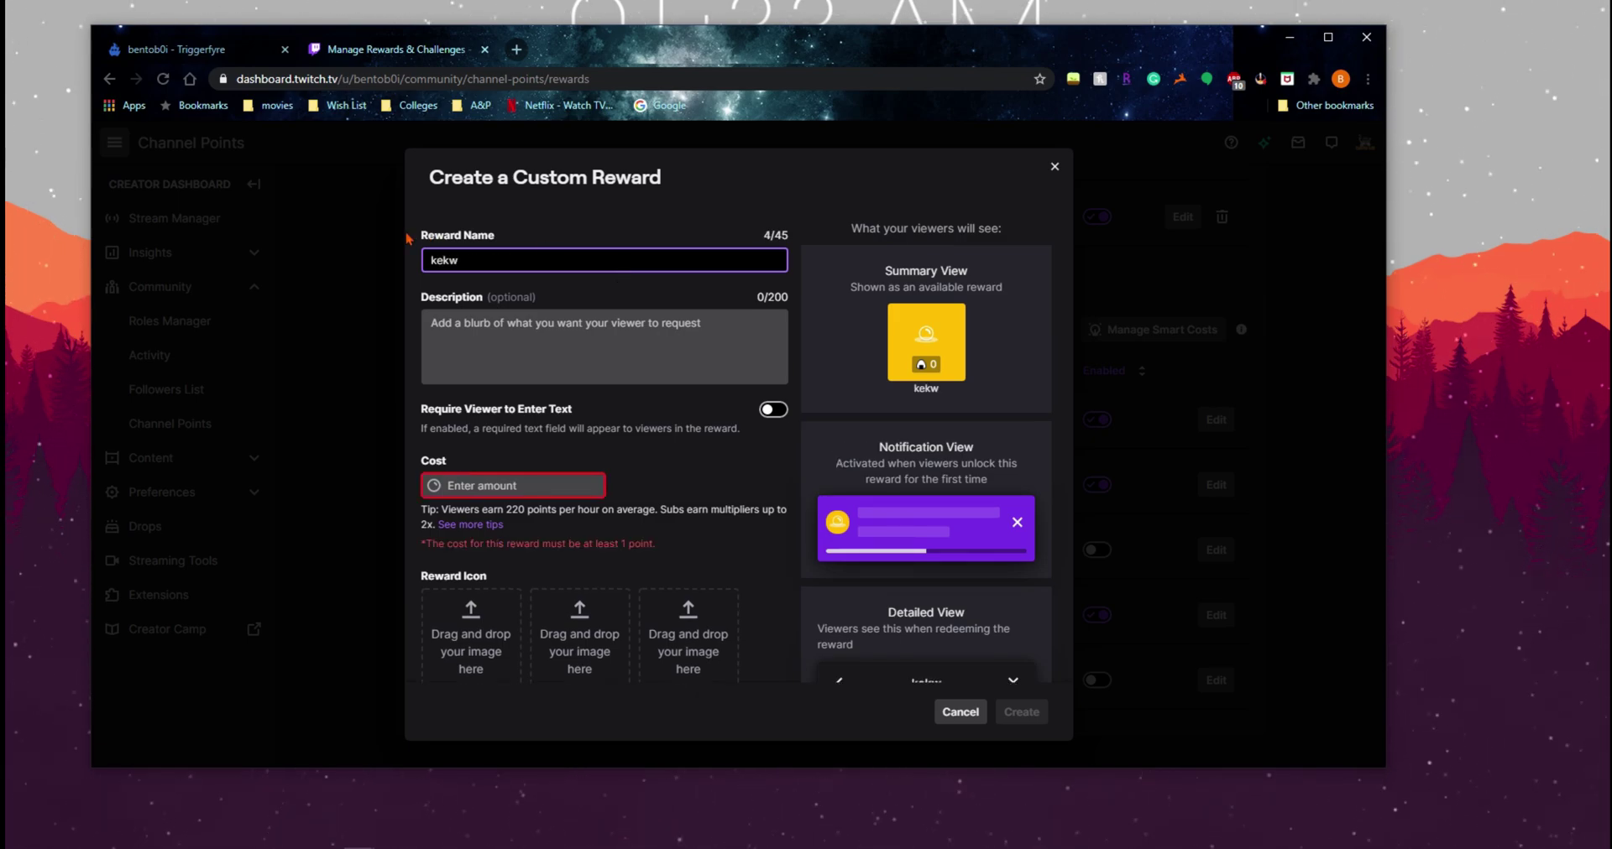
click(497, 357)
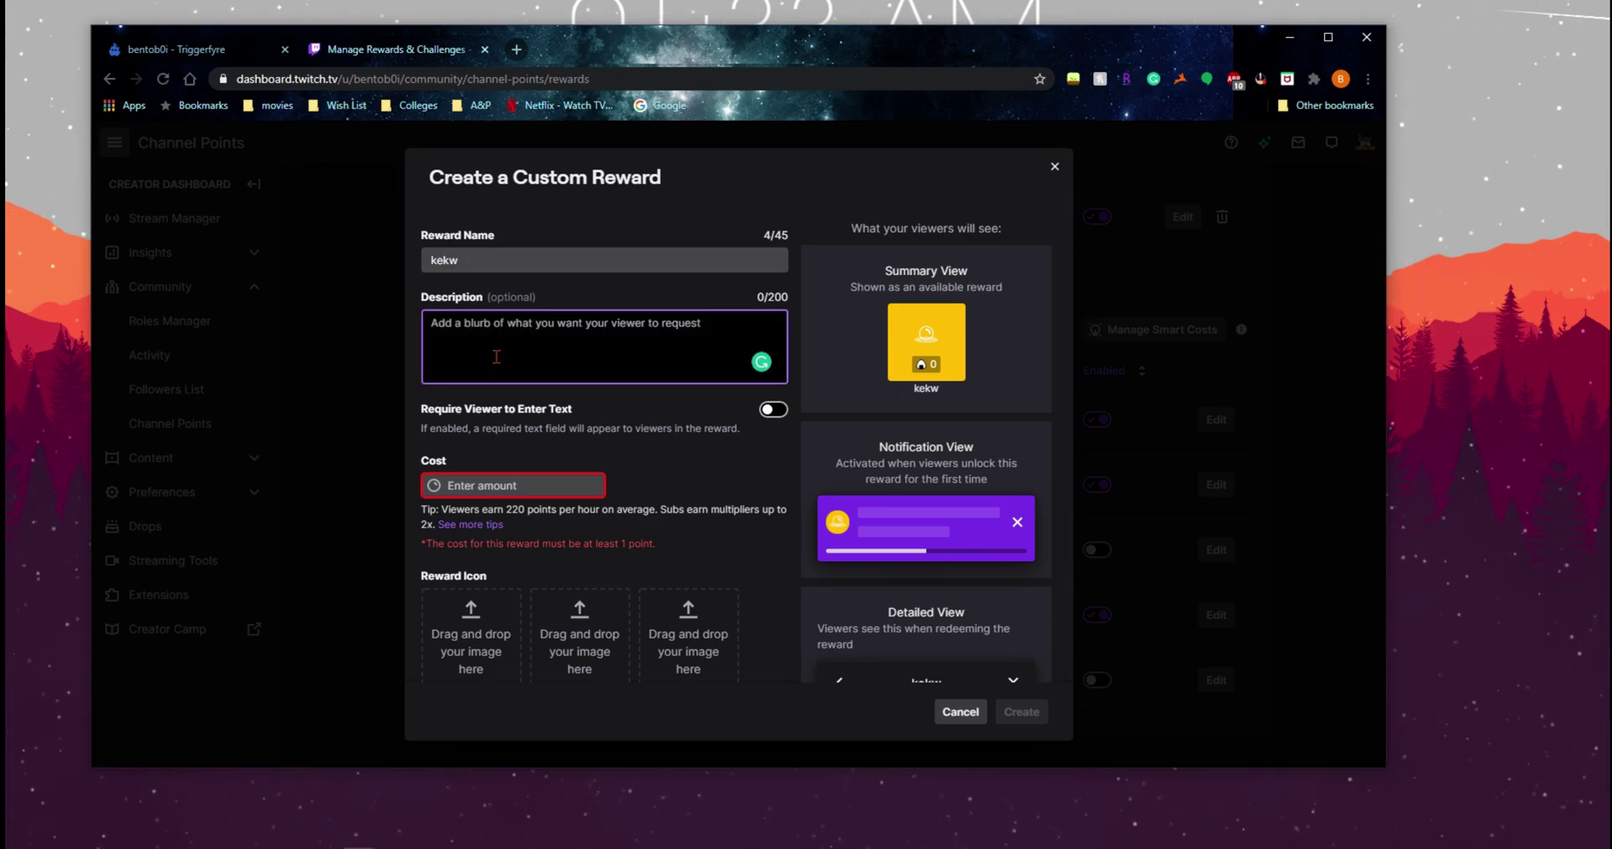
text(KEKW)
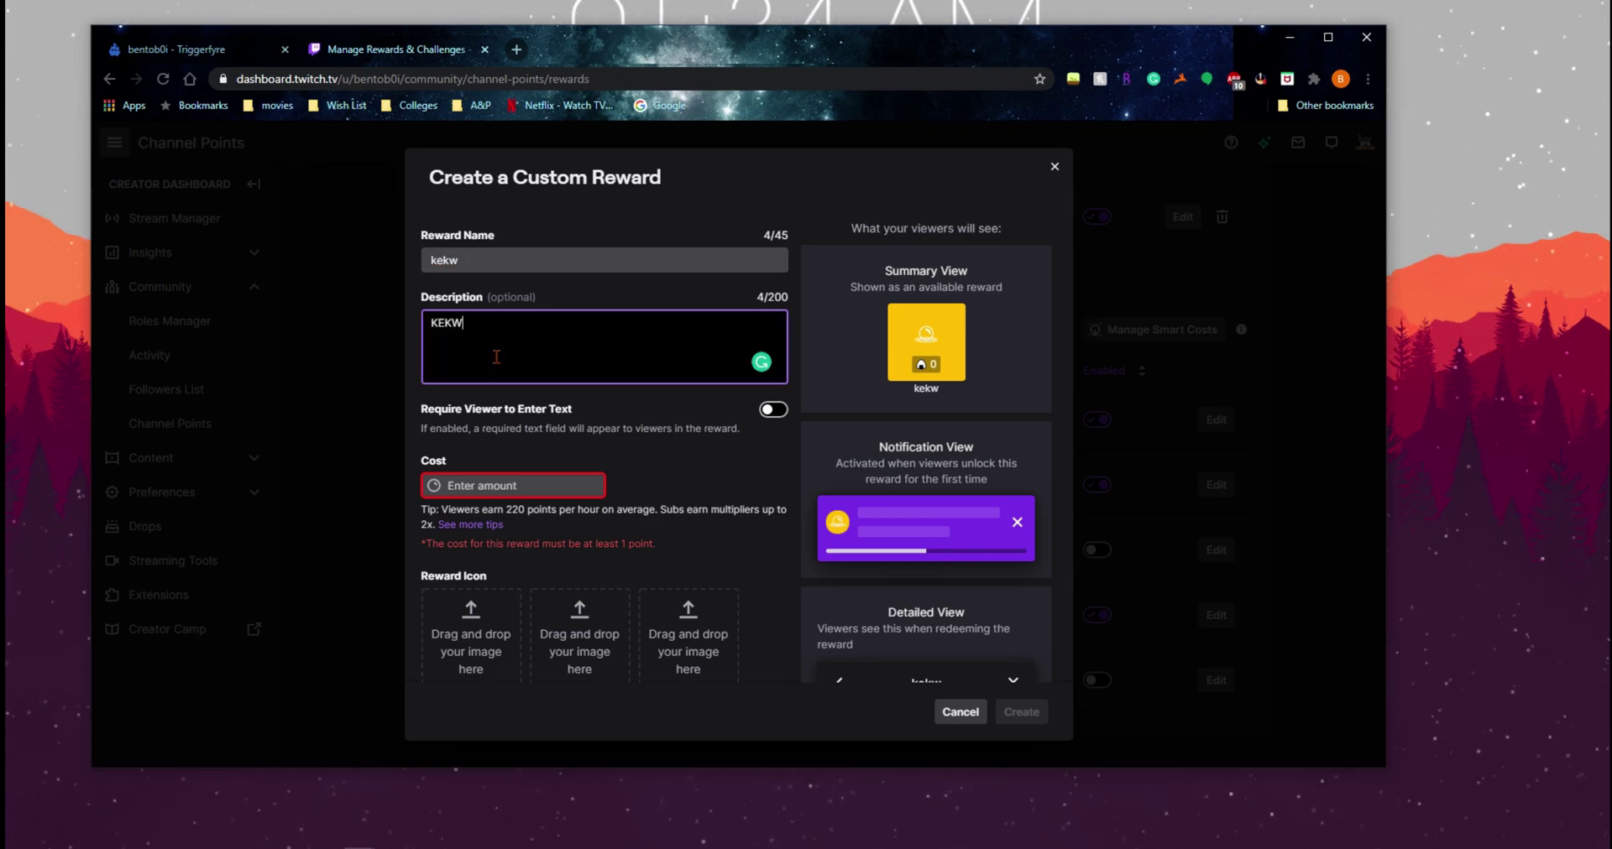
click(560, 496)
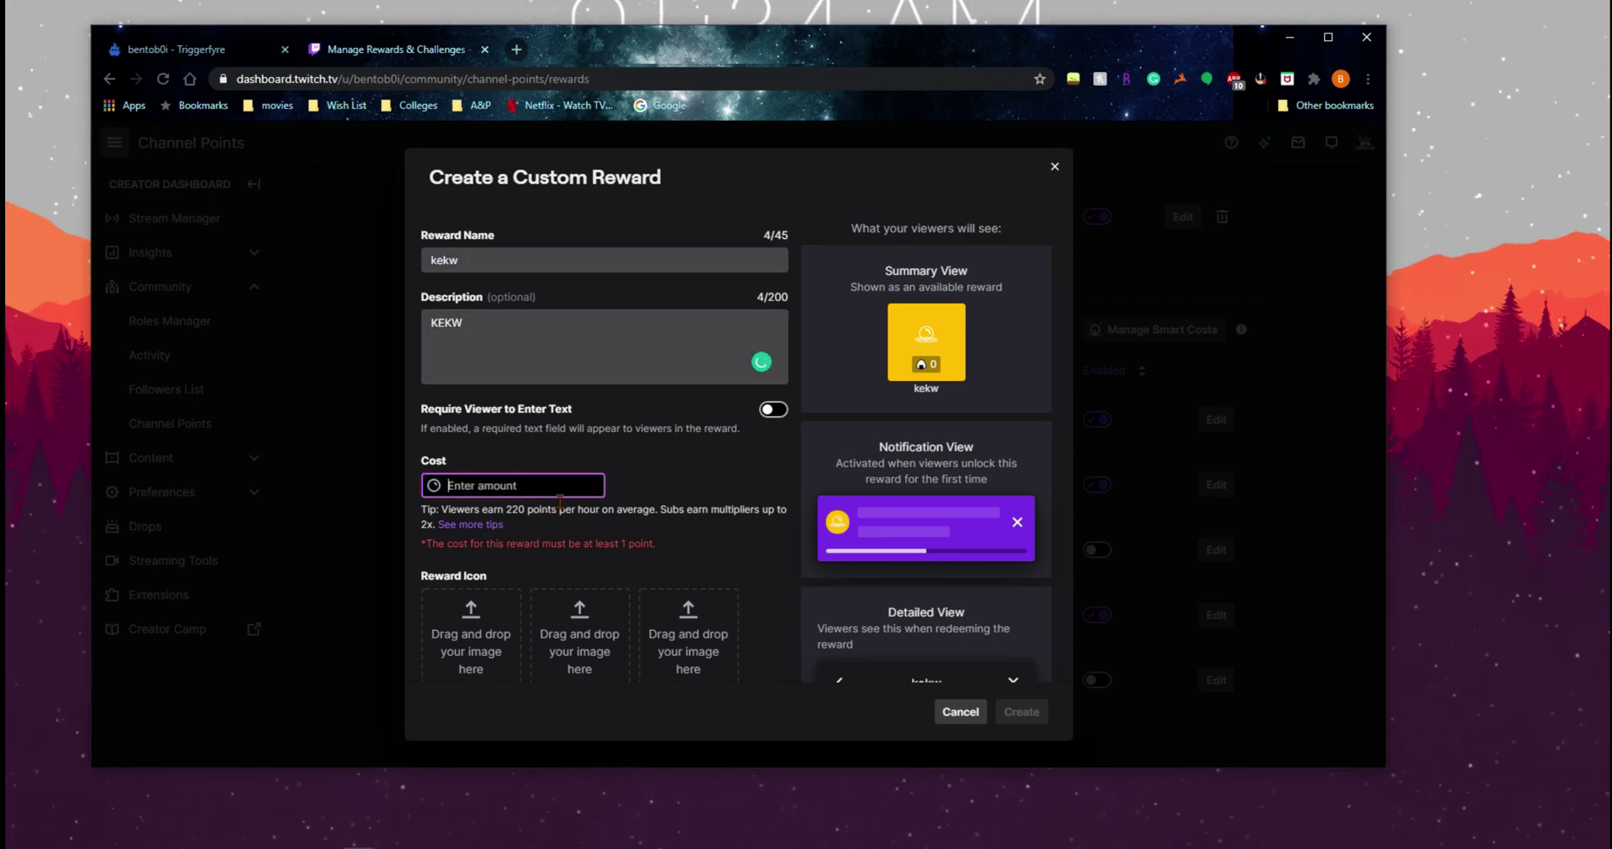
text(500)
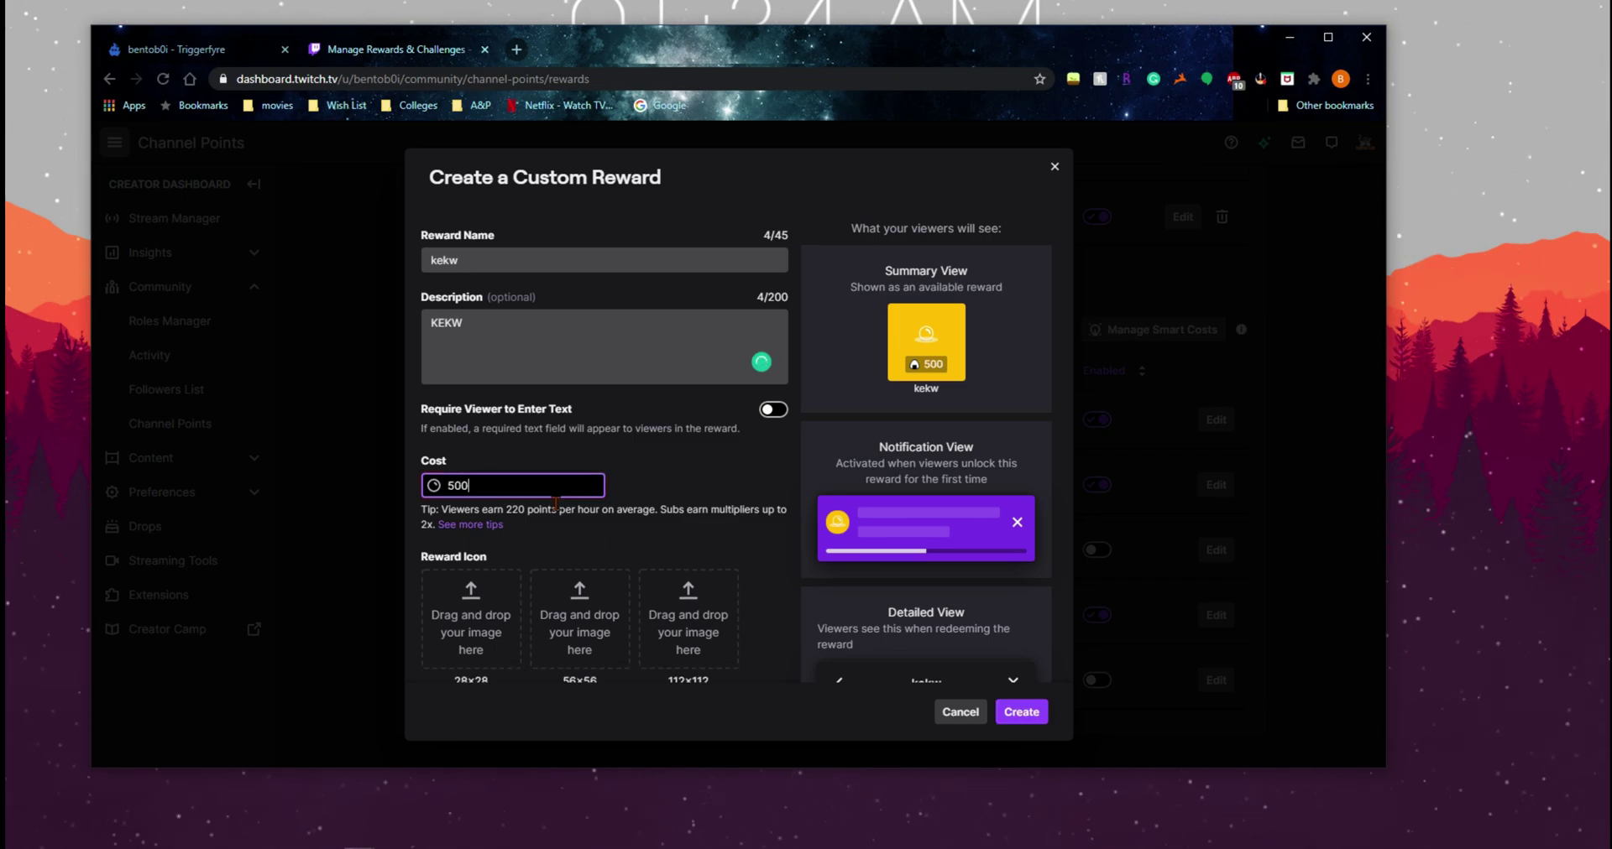
Enable cooldown and limits with a redemption cooldown of 1 minute, and create the reward
scroll(555, 504, down, 5)
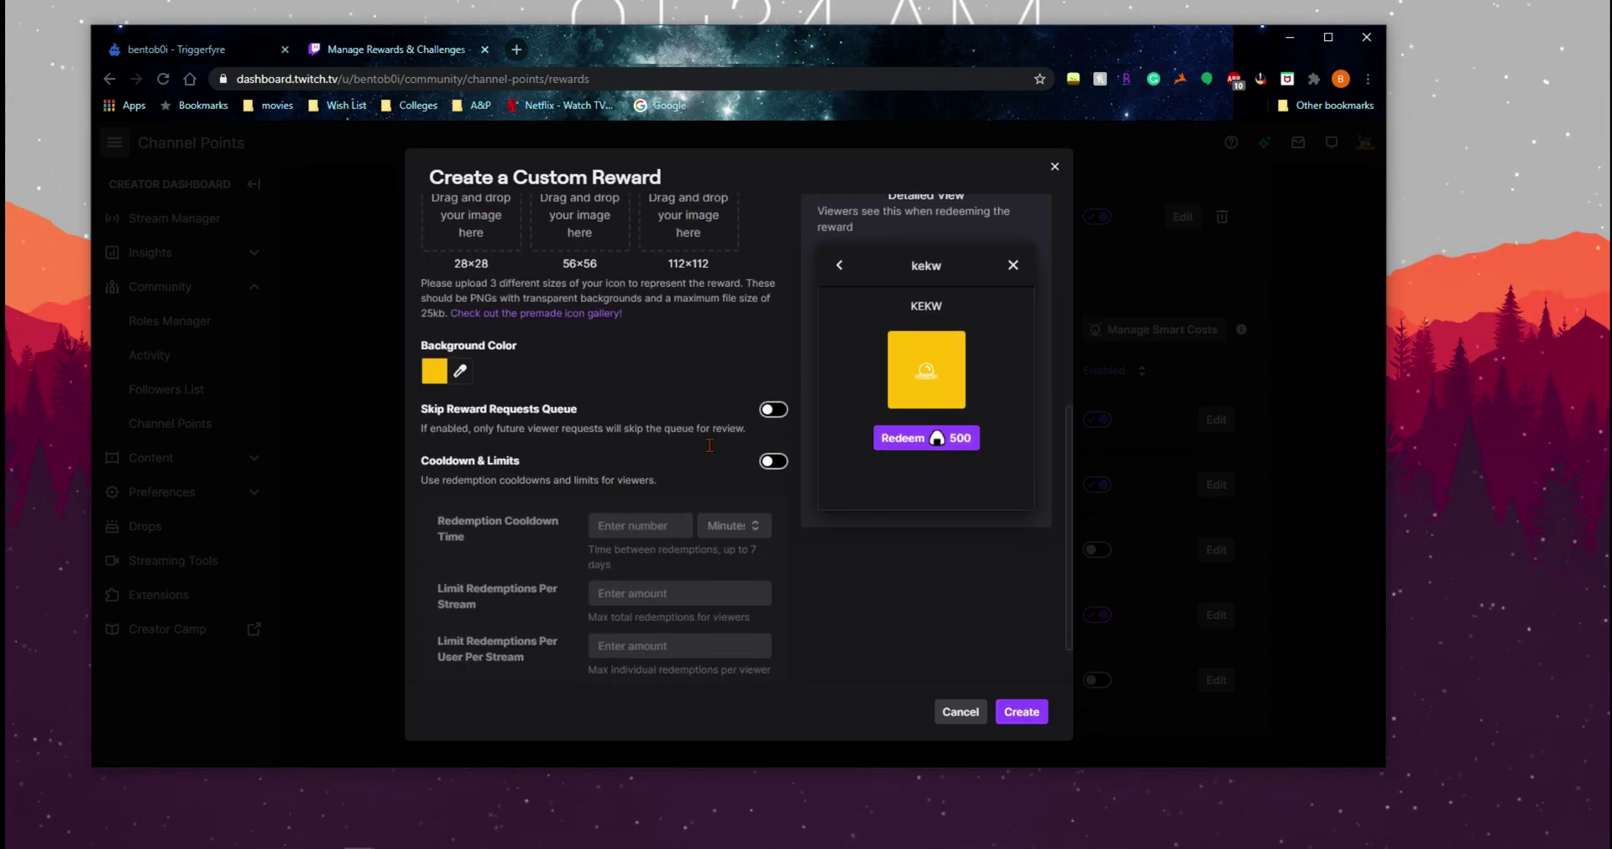
drag(420, 461, 507, 472)
click(766, 463)
click(667, 535)
text(1)
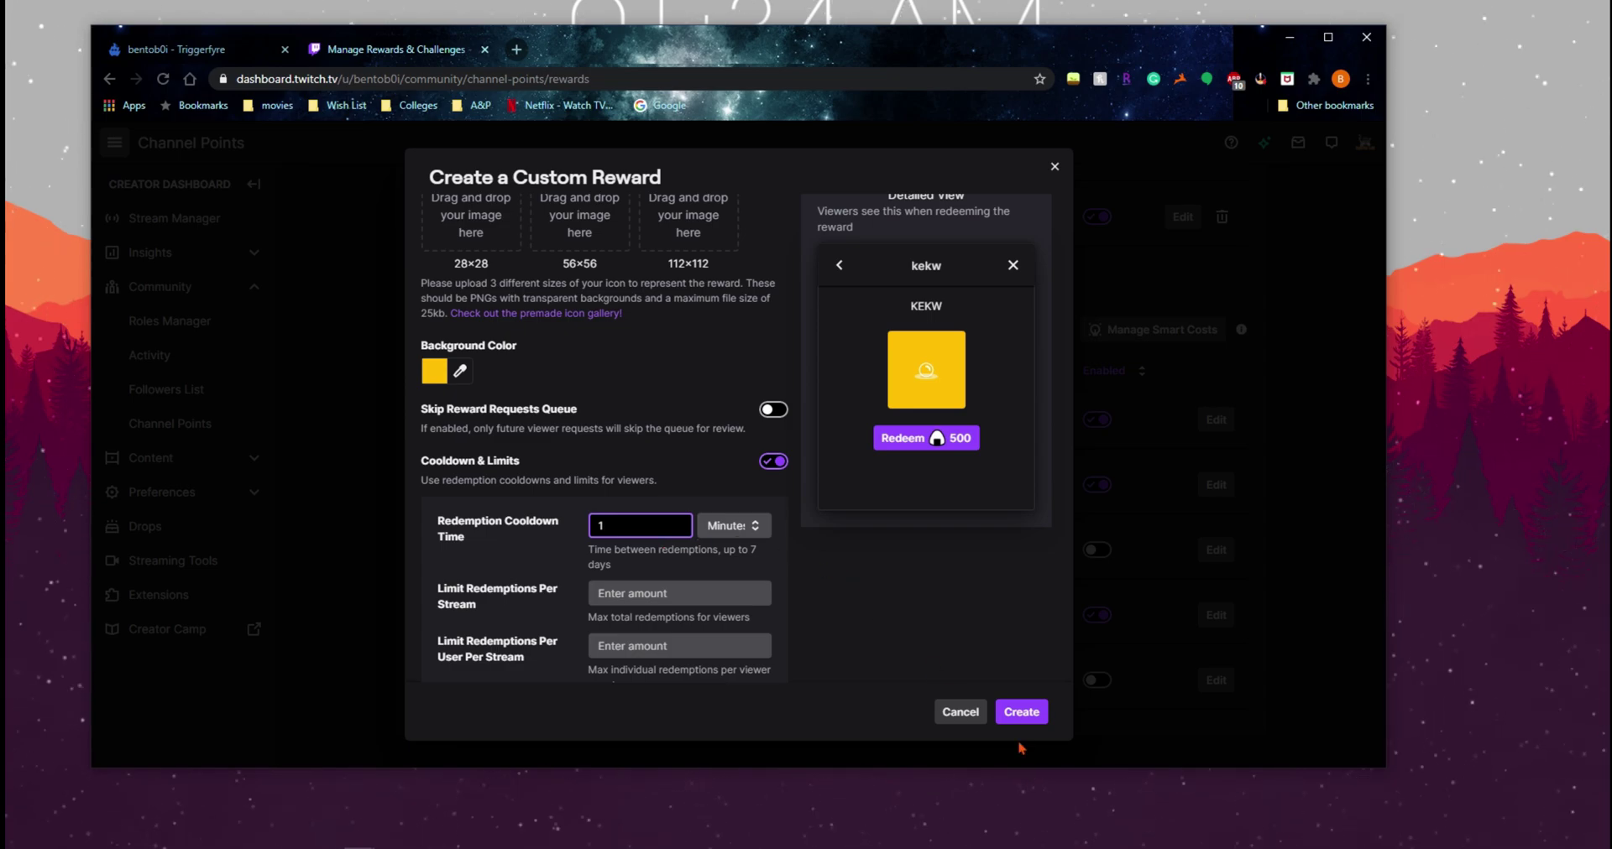
click(1021, 712)
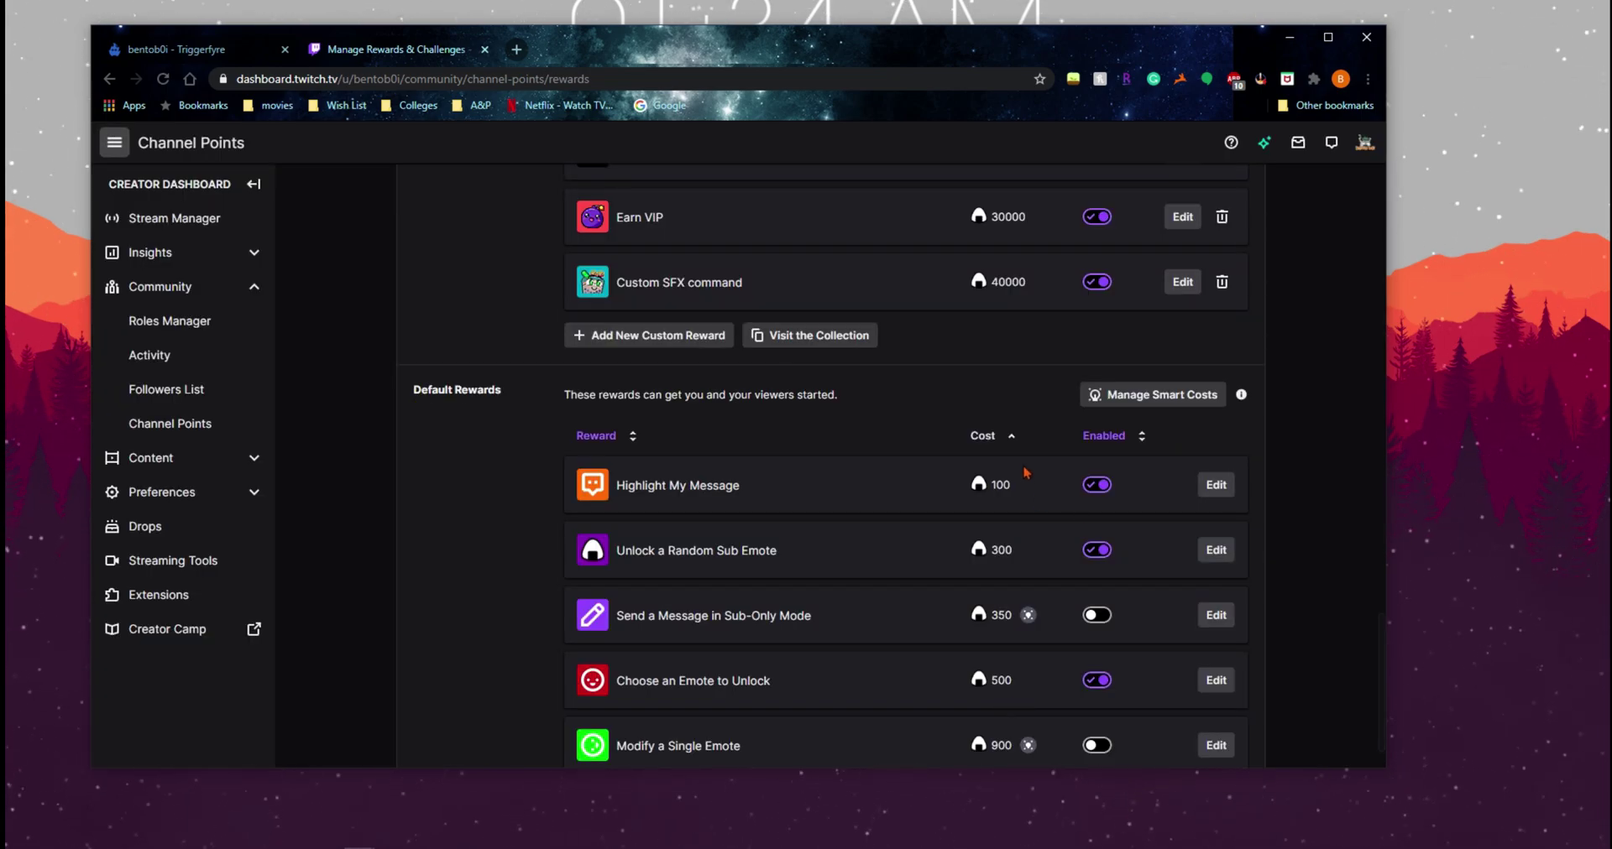
scroll(1024, 472, up, 20)
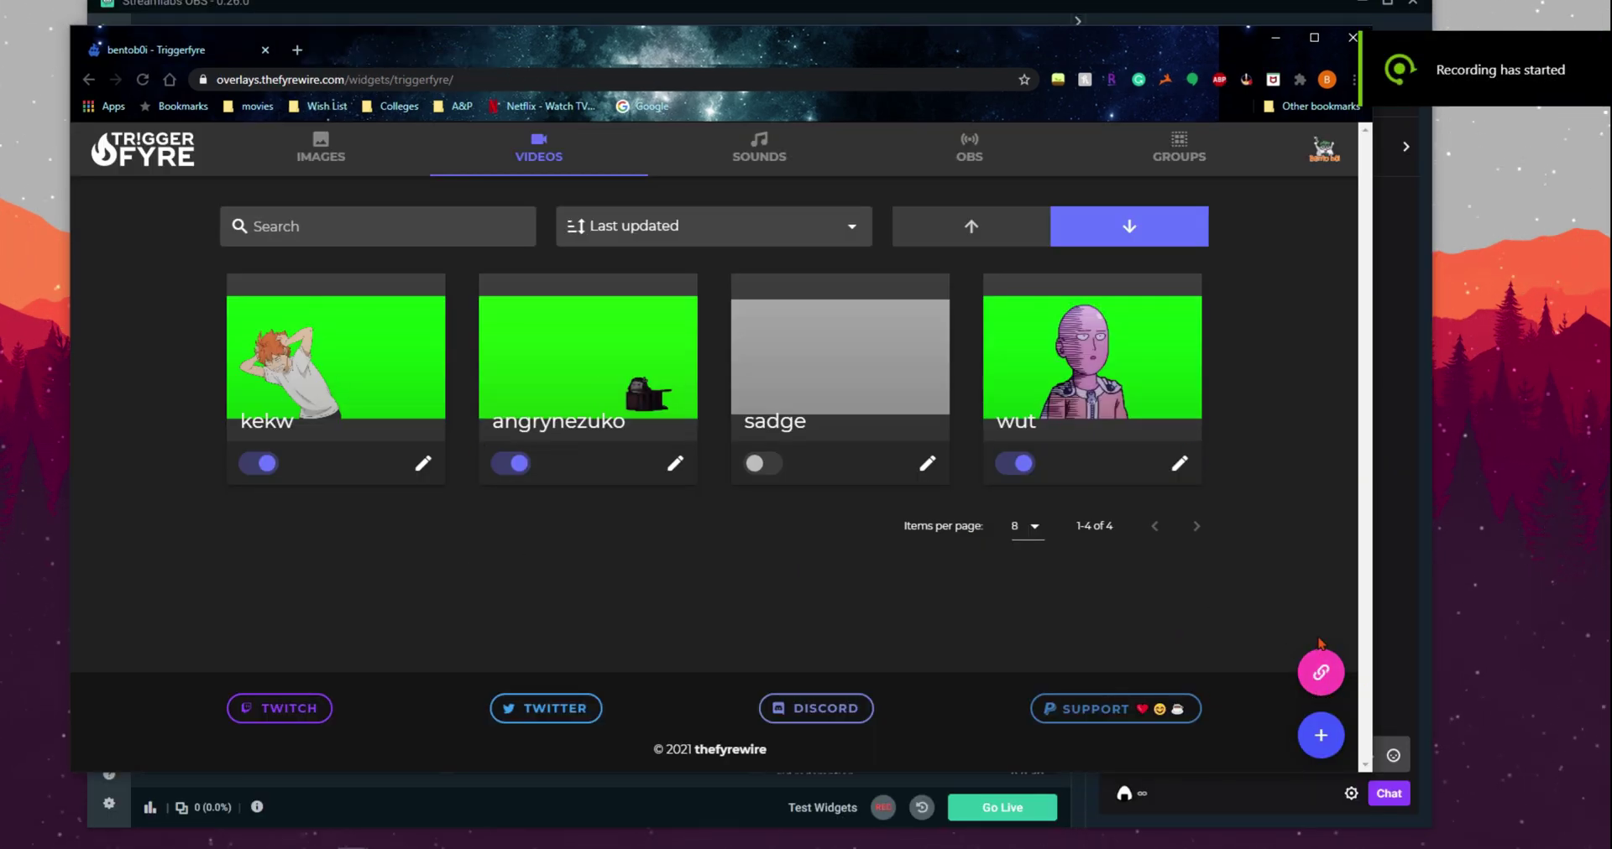
Copy the Triggerfyre overlay link for use as a browser source
click(1320, 672)
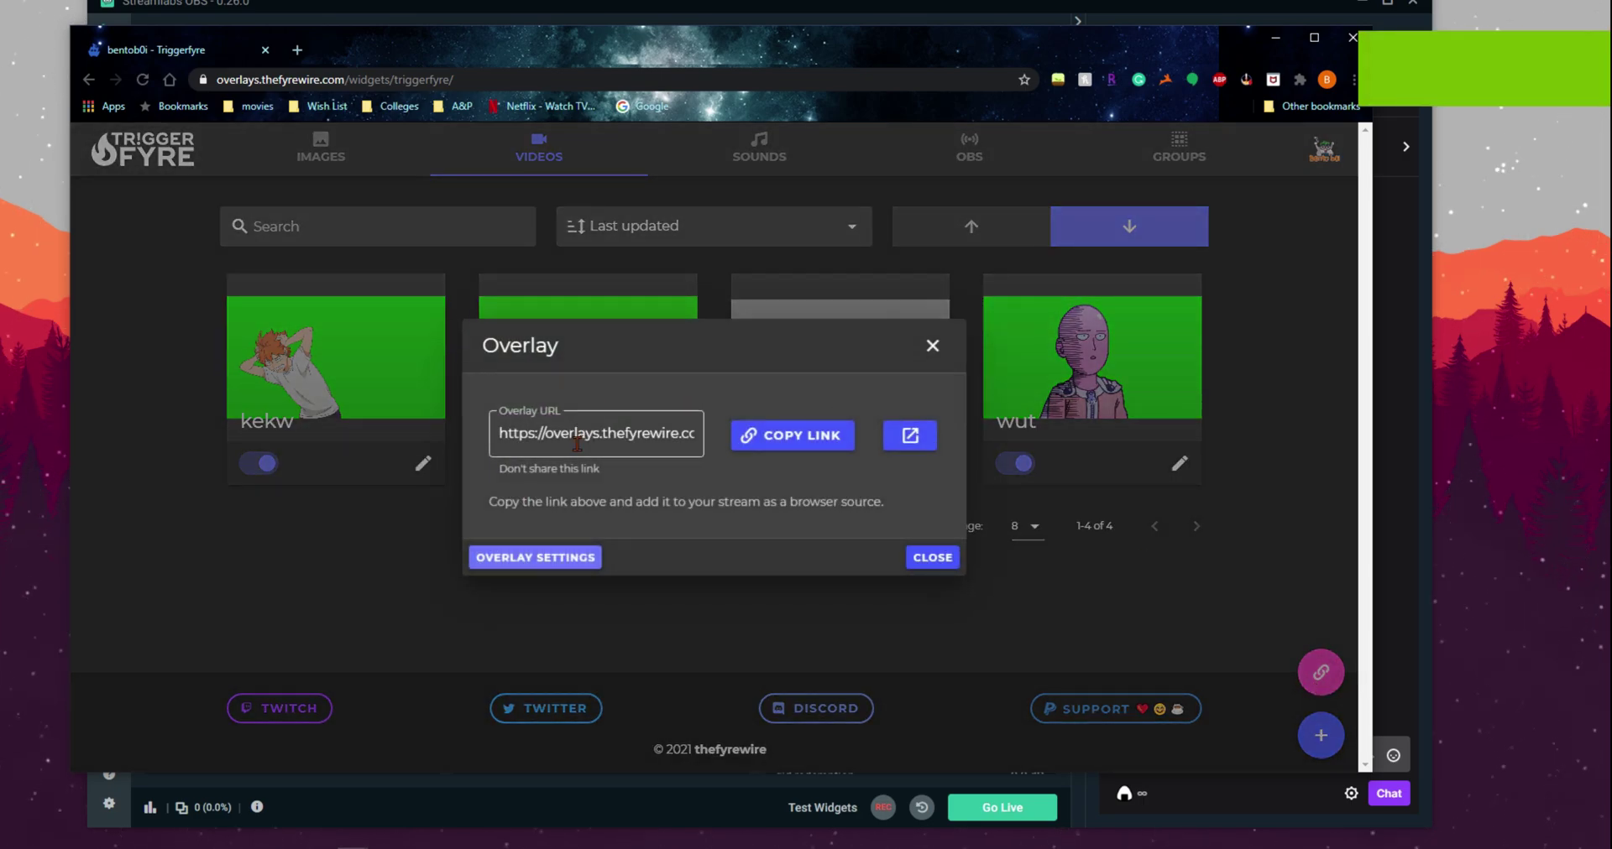
click(791, 446)
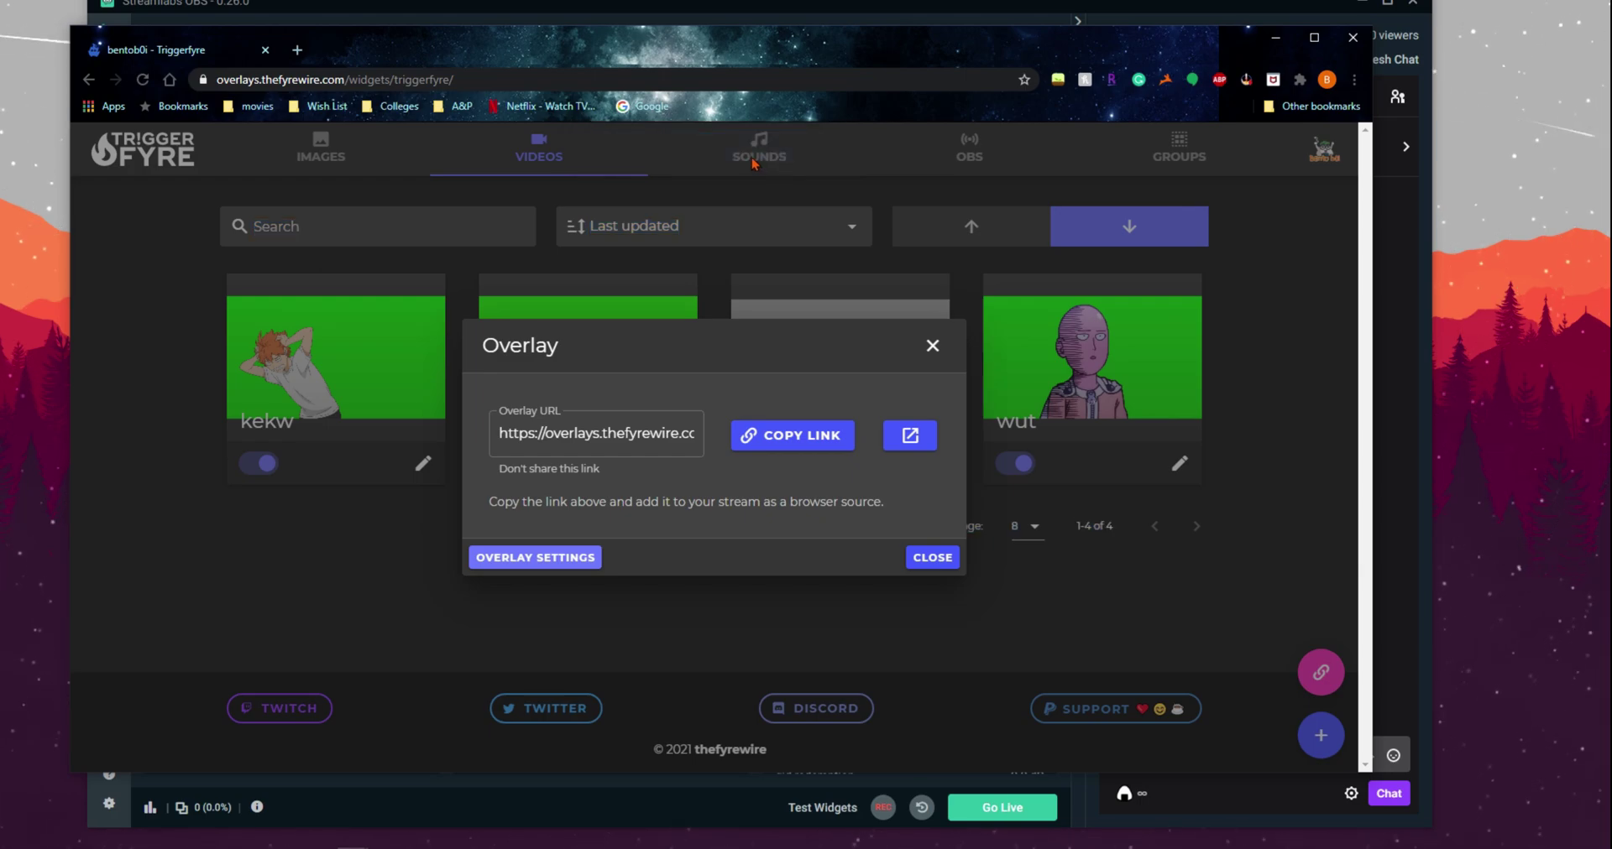
click(844, 435)
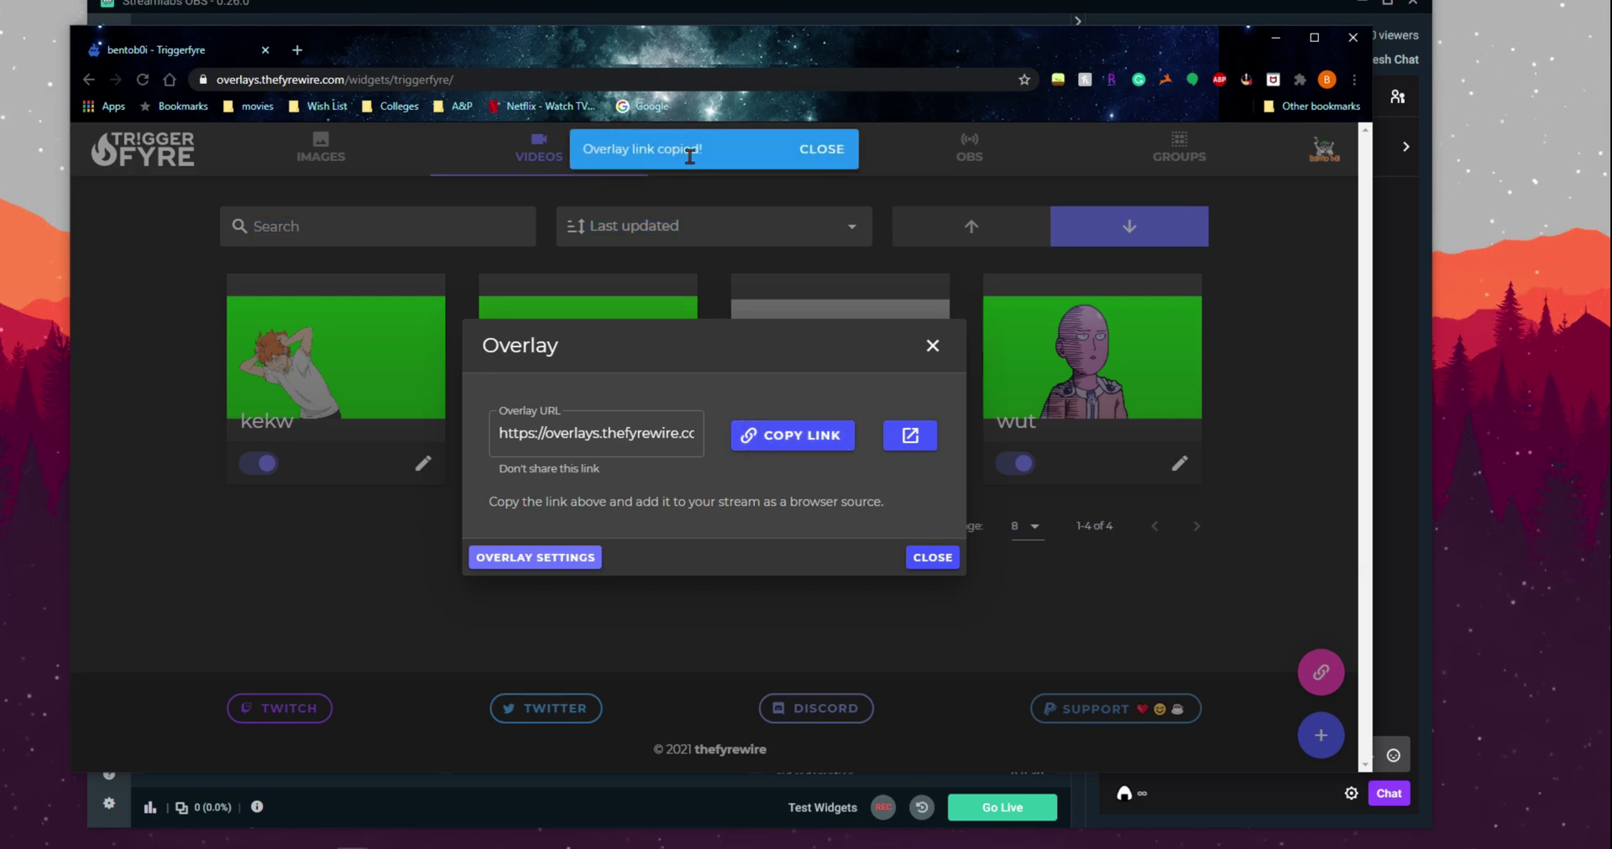
Switch to Streamlabs OBS and add a new Browser Source named Channel points Redemption to the Main scene
click(228, 841)
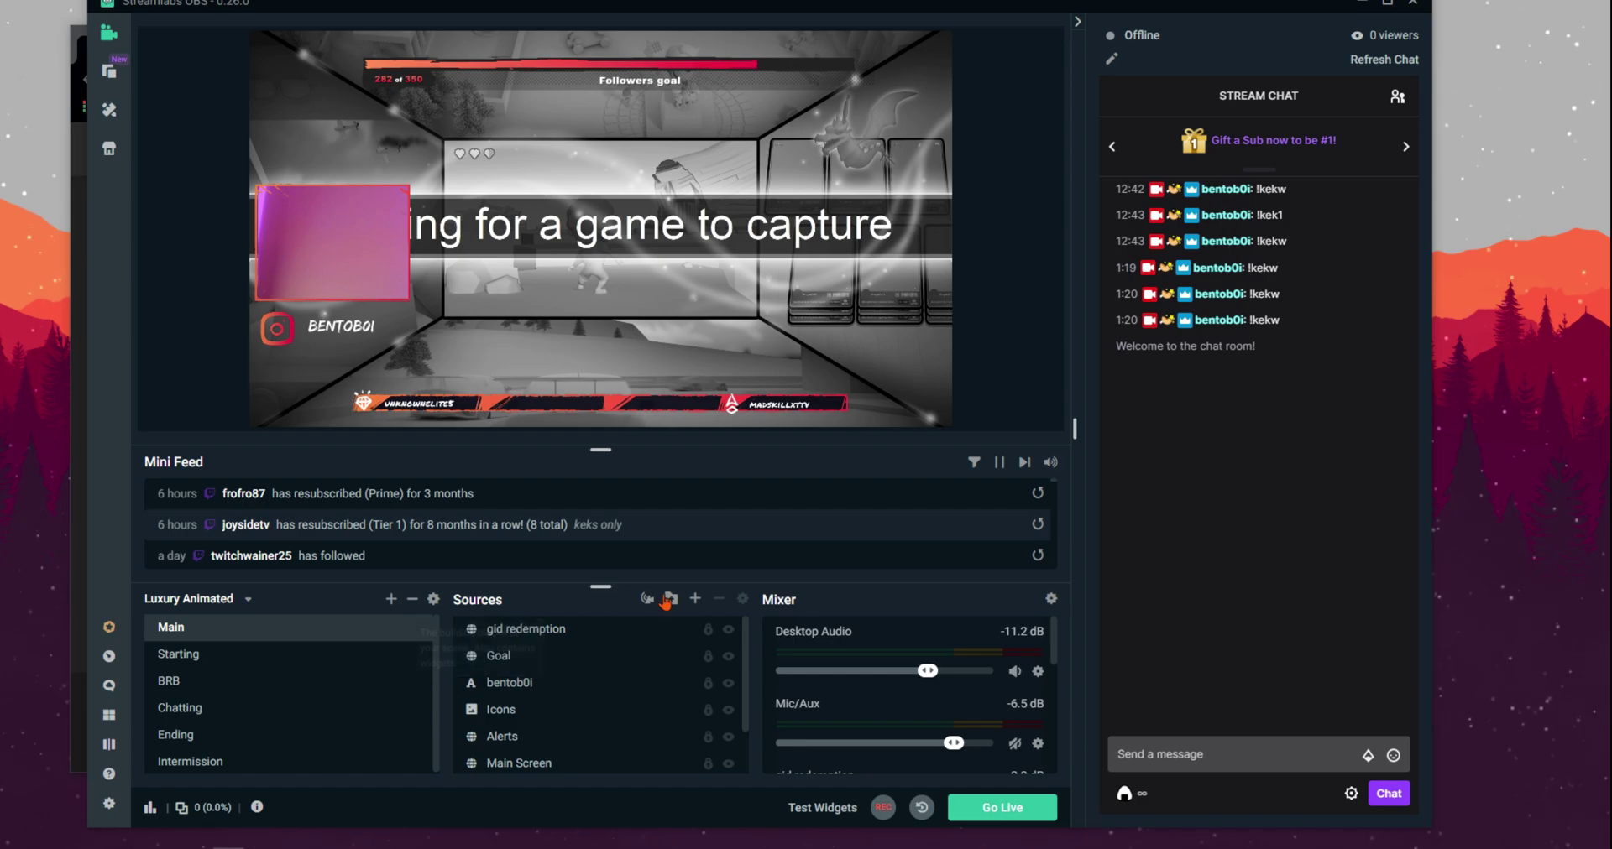
click(696, 599)
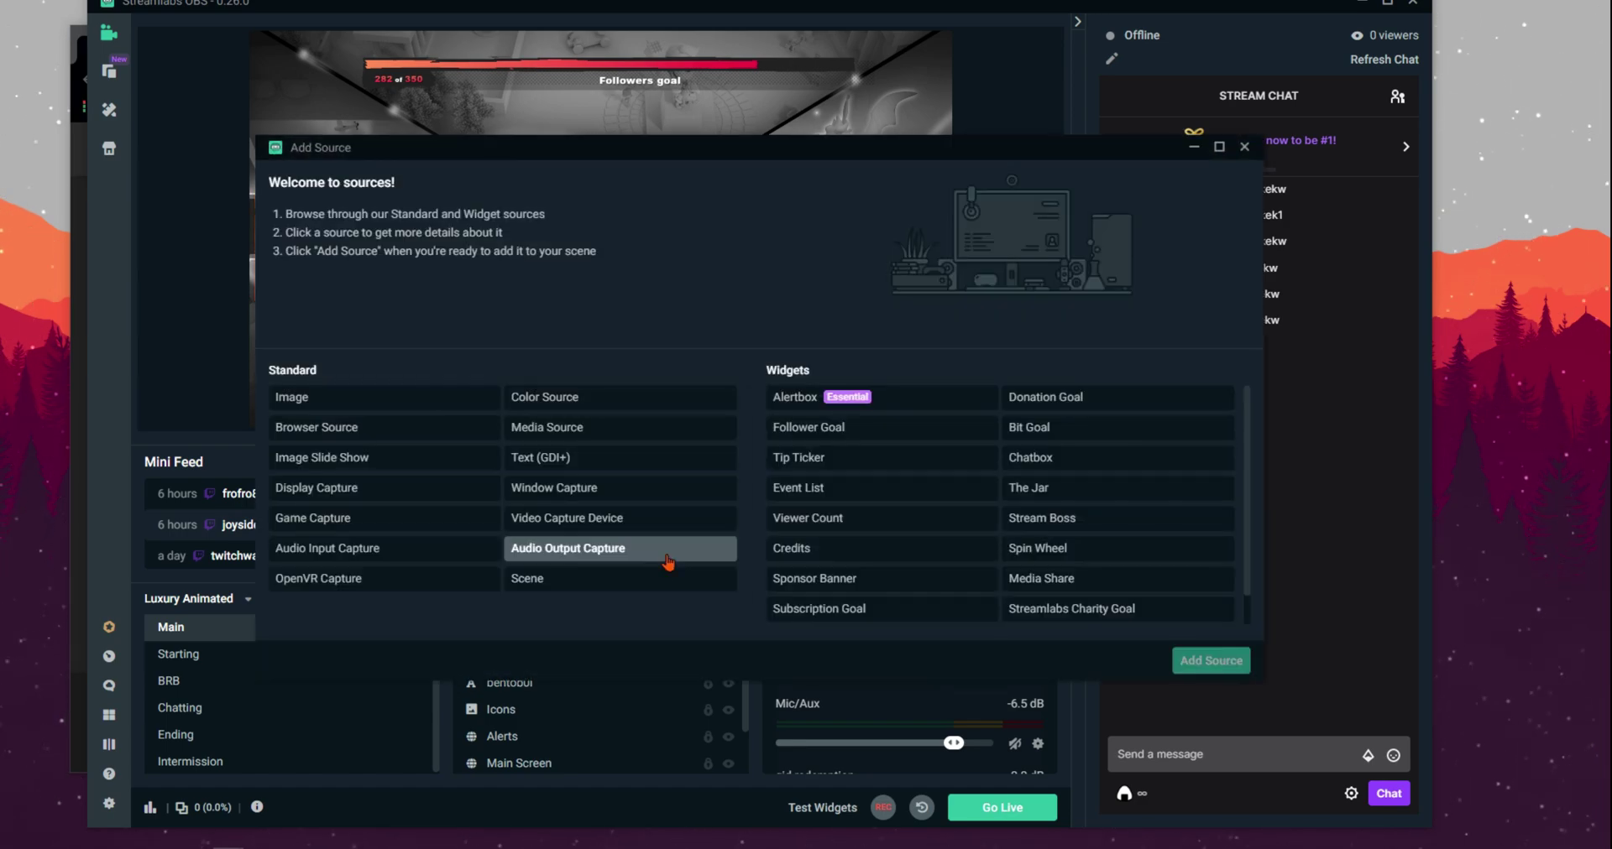
click(431, 429)
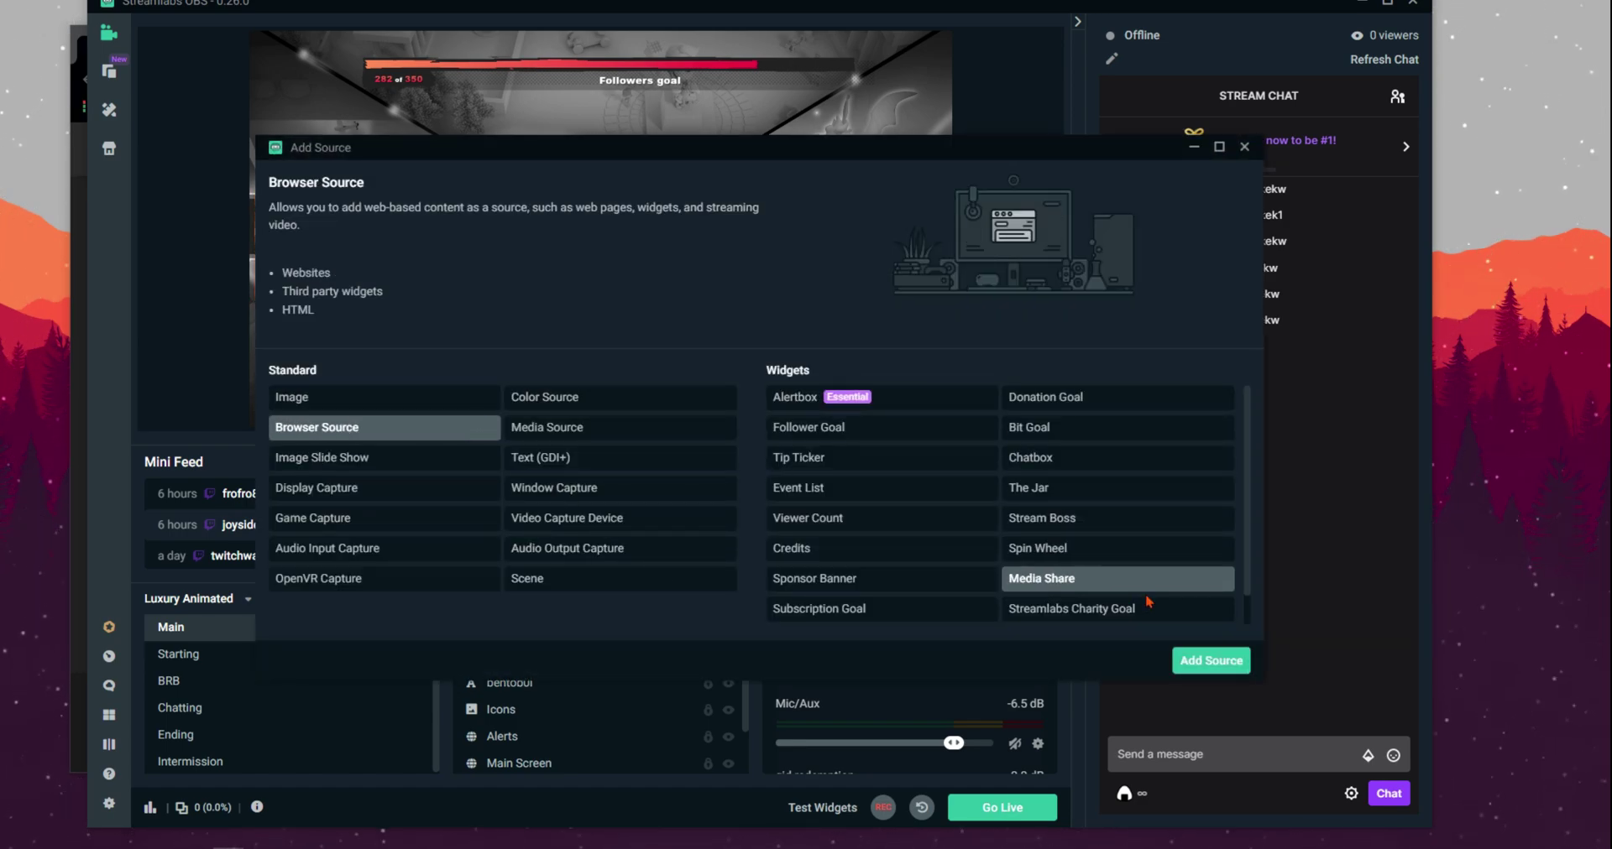
click(1211, 661)
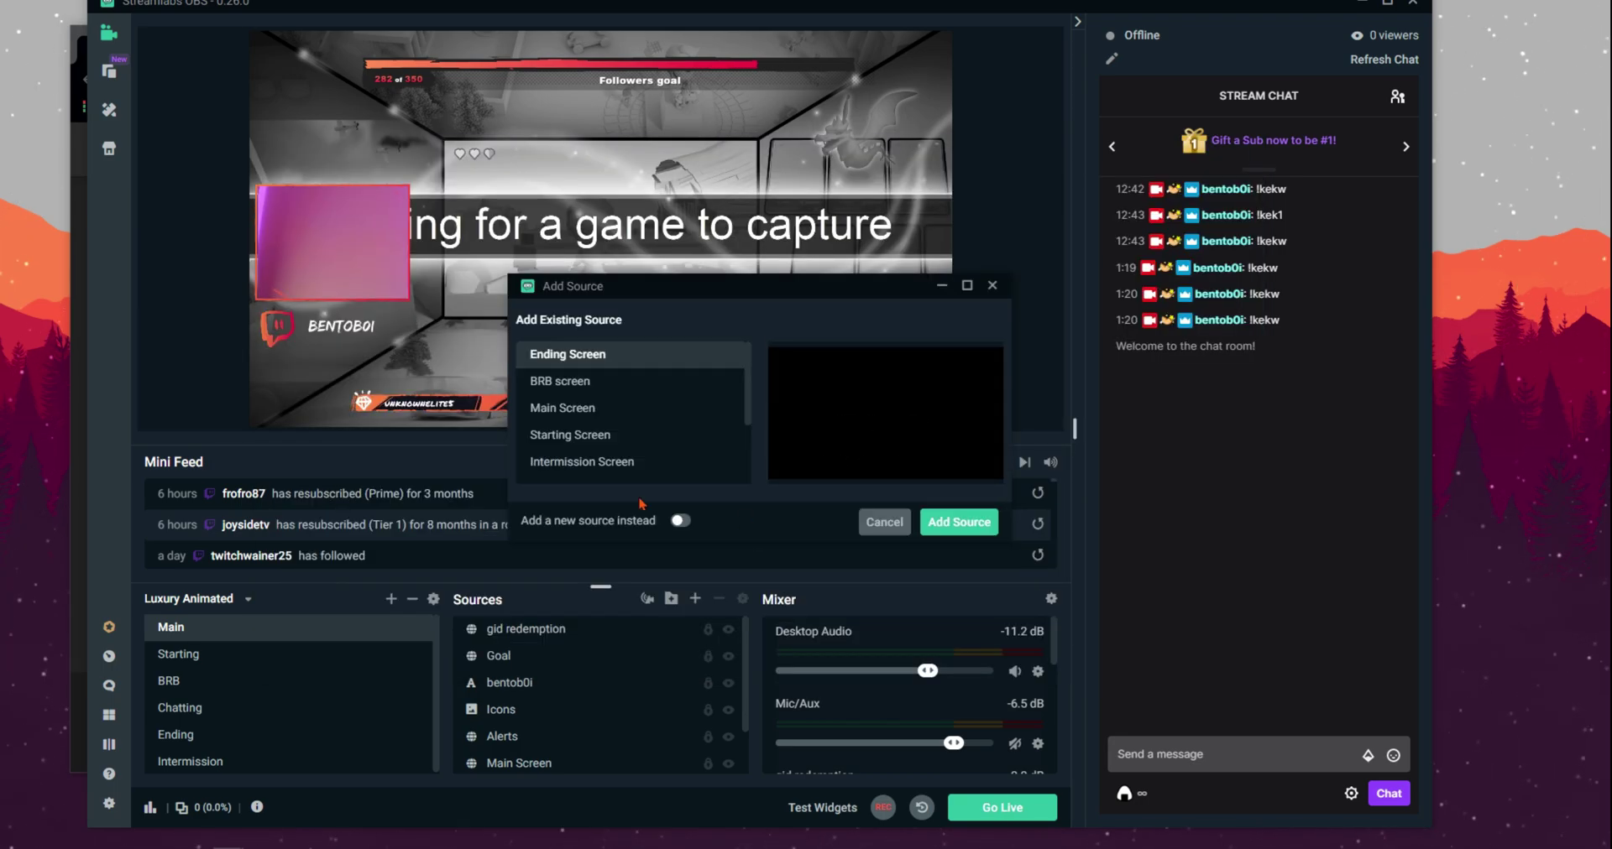
click(682, 521)
drag(640, 395, 514, 388)
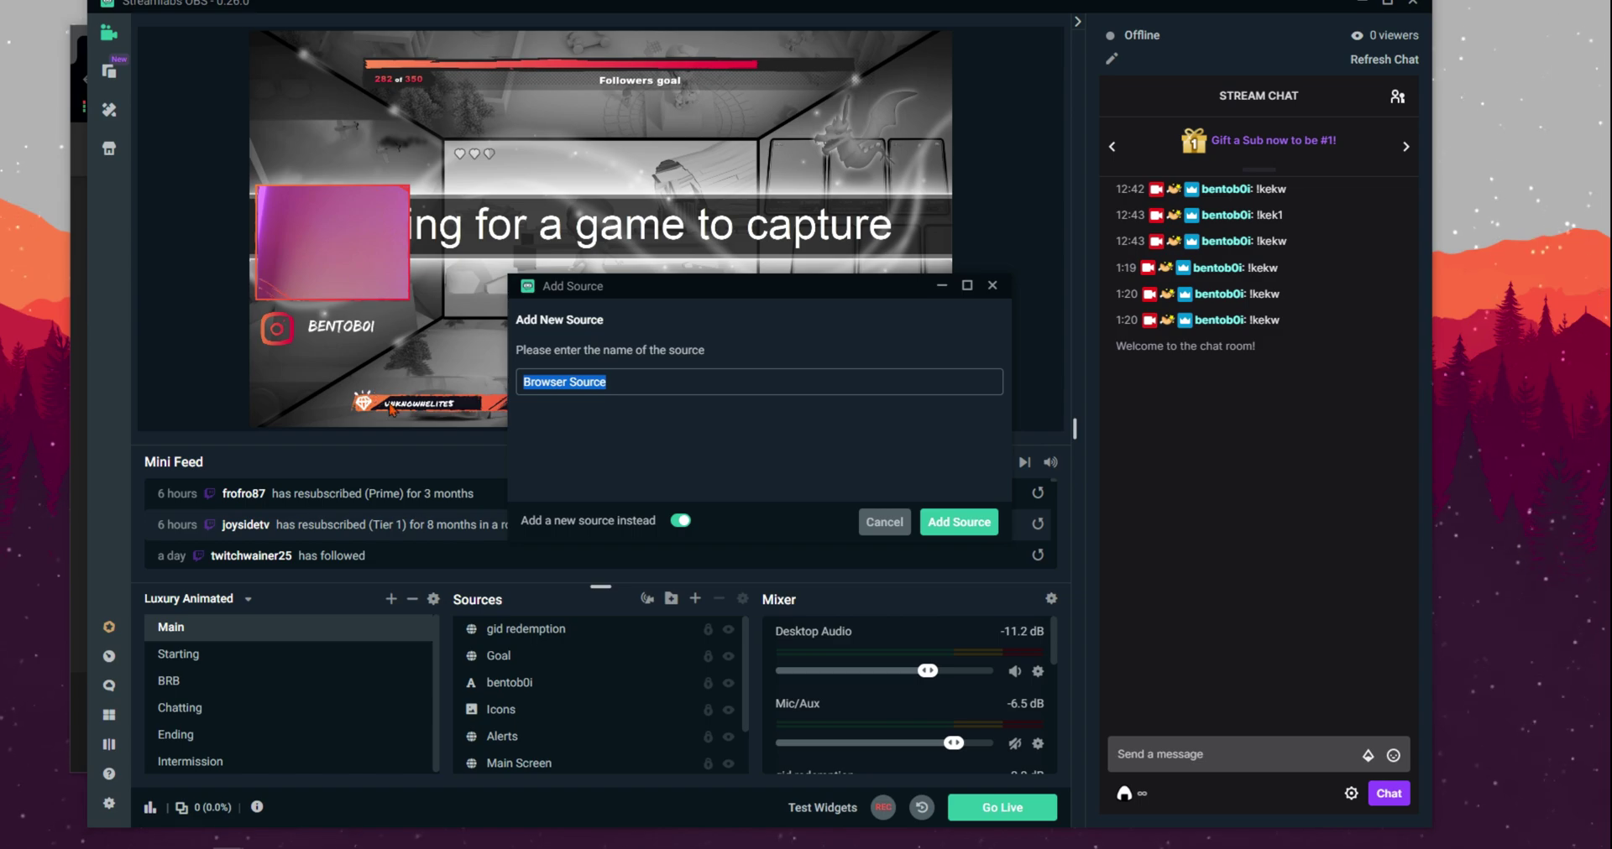
text(Channel )
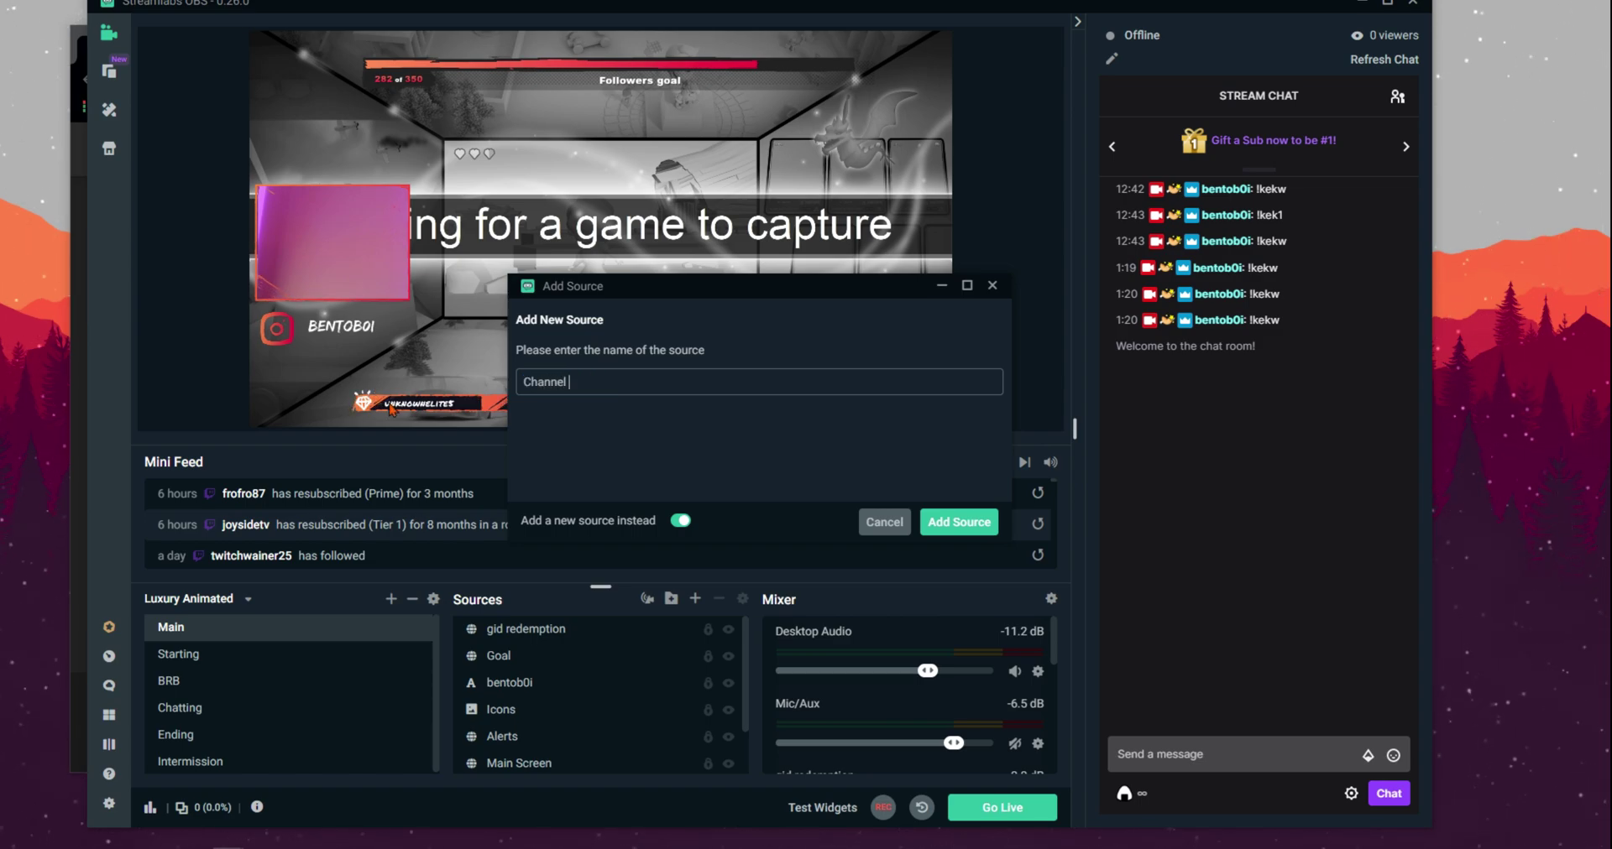
text(points Redemp)
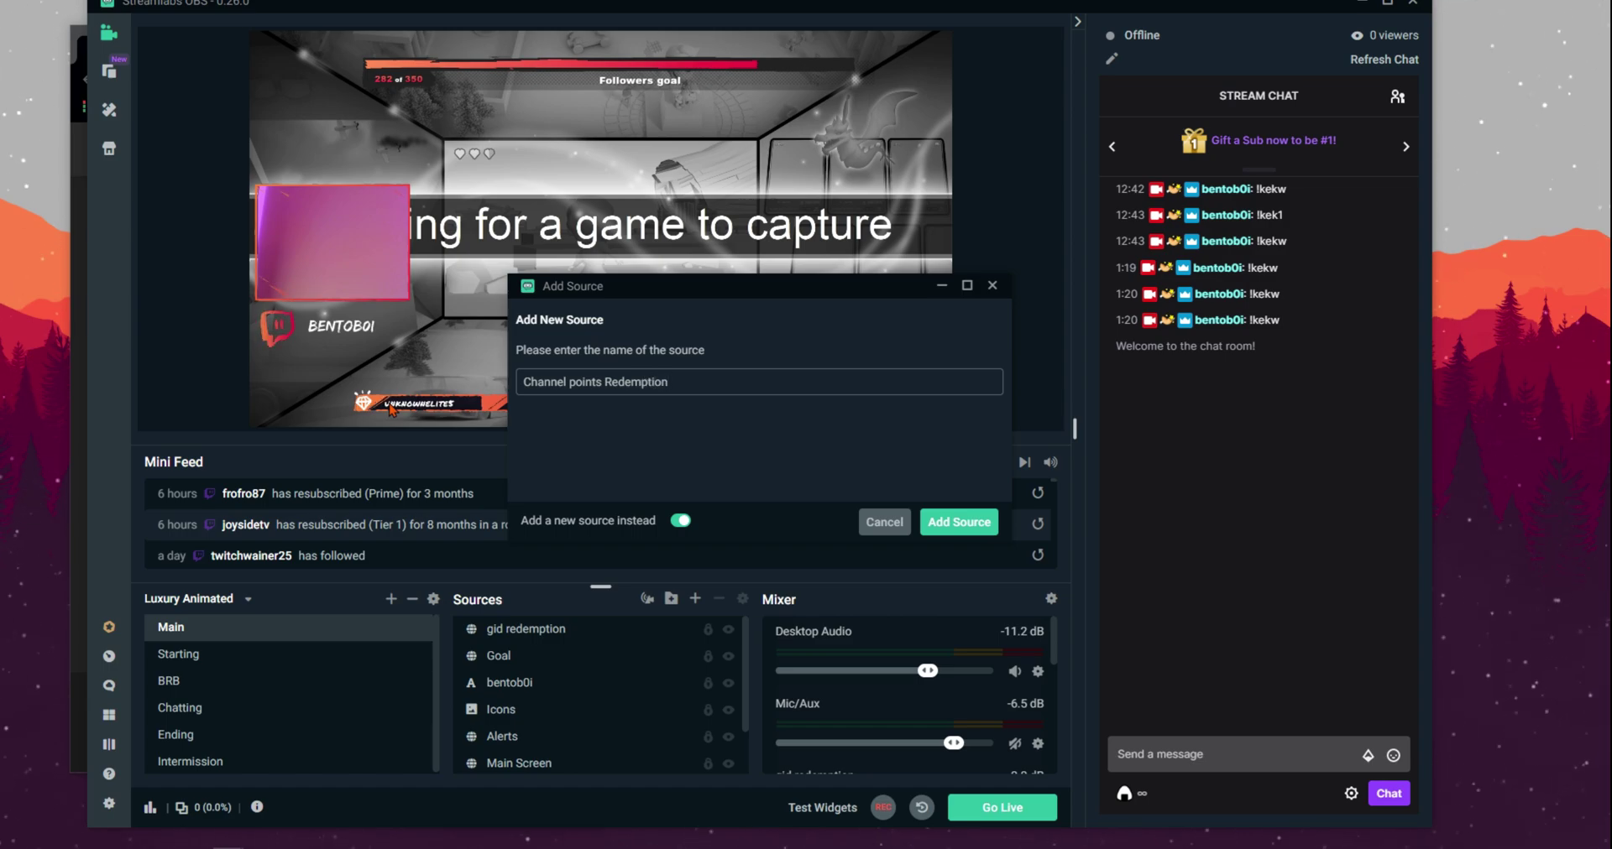
text(tion)
click(992, 536)
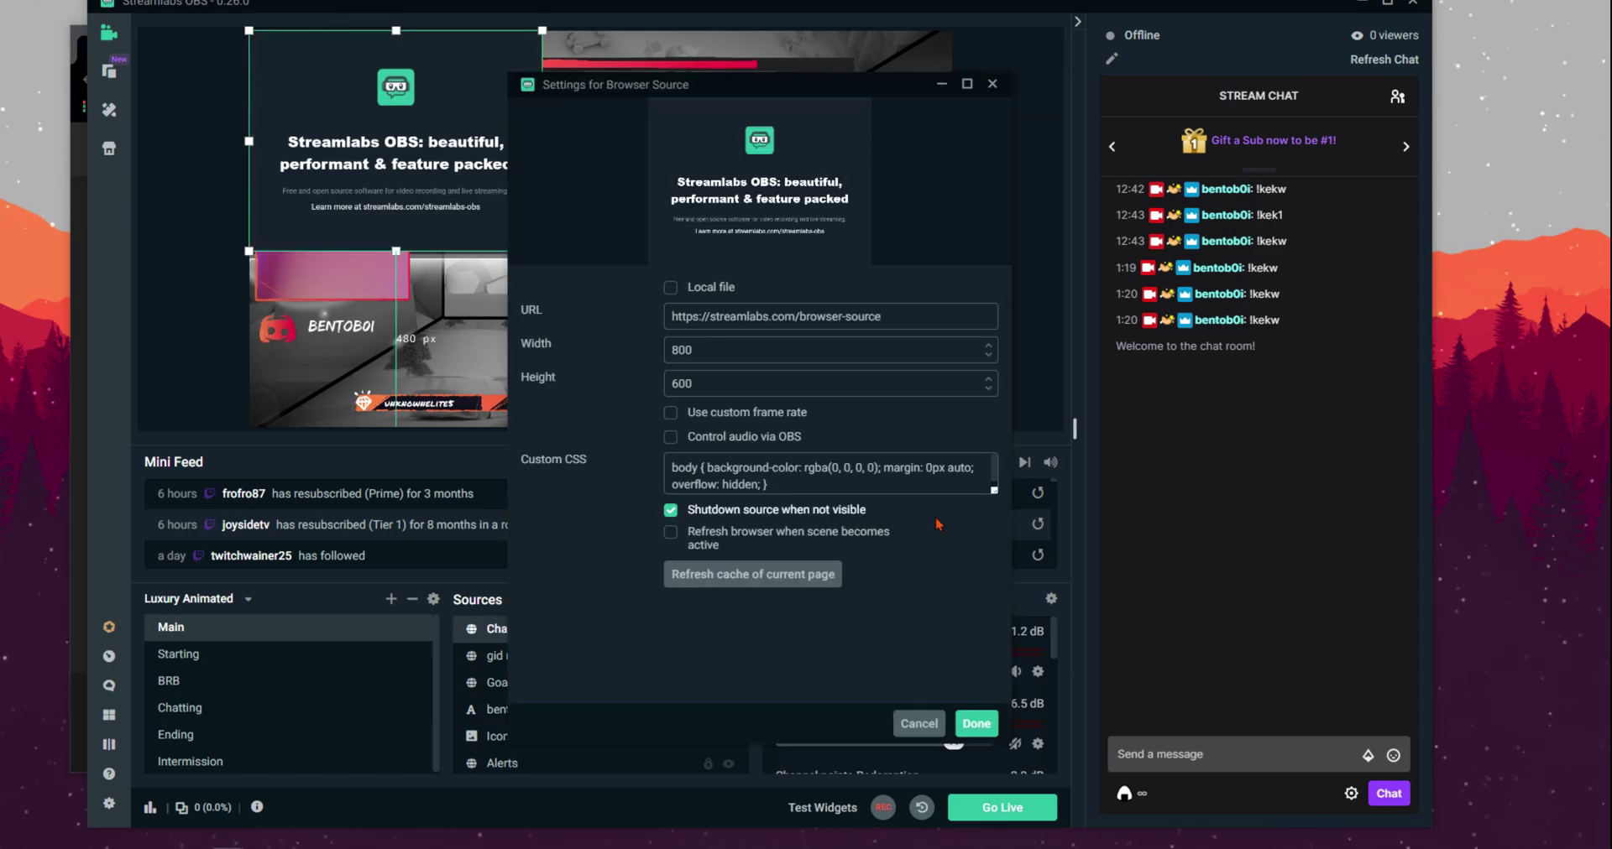
Paste the private Triggerfyre overlay link as the source's URL and set its size to 1920 by 1080
key(ctrl+a)
key(ctrl+v)
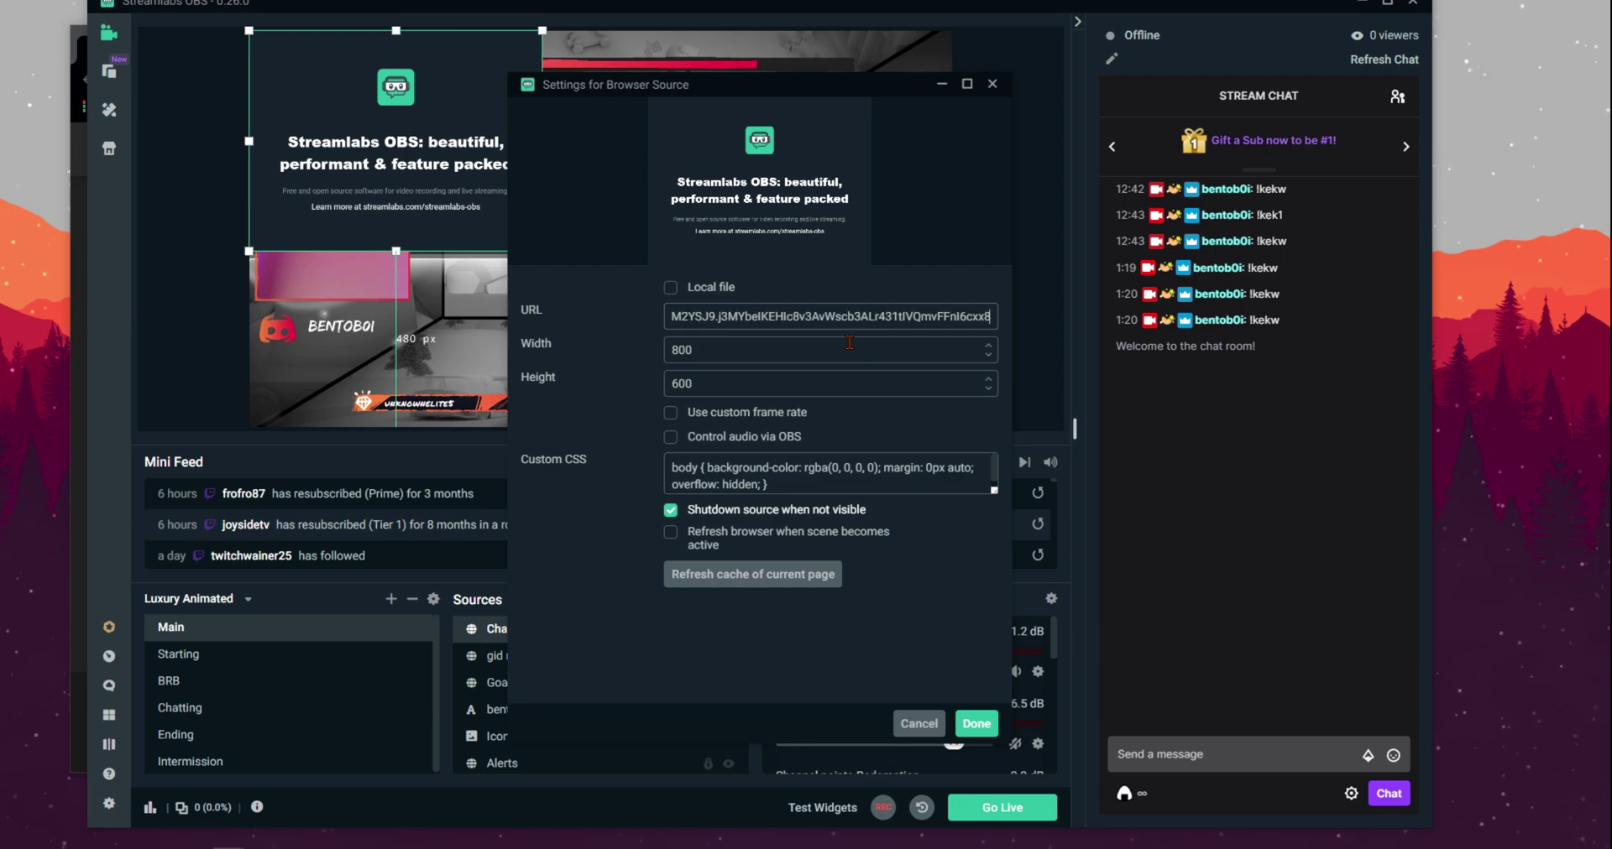
key(Tab)
text(11920)
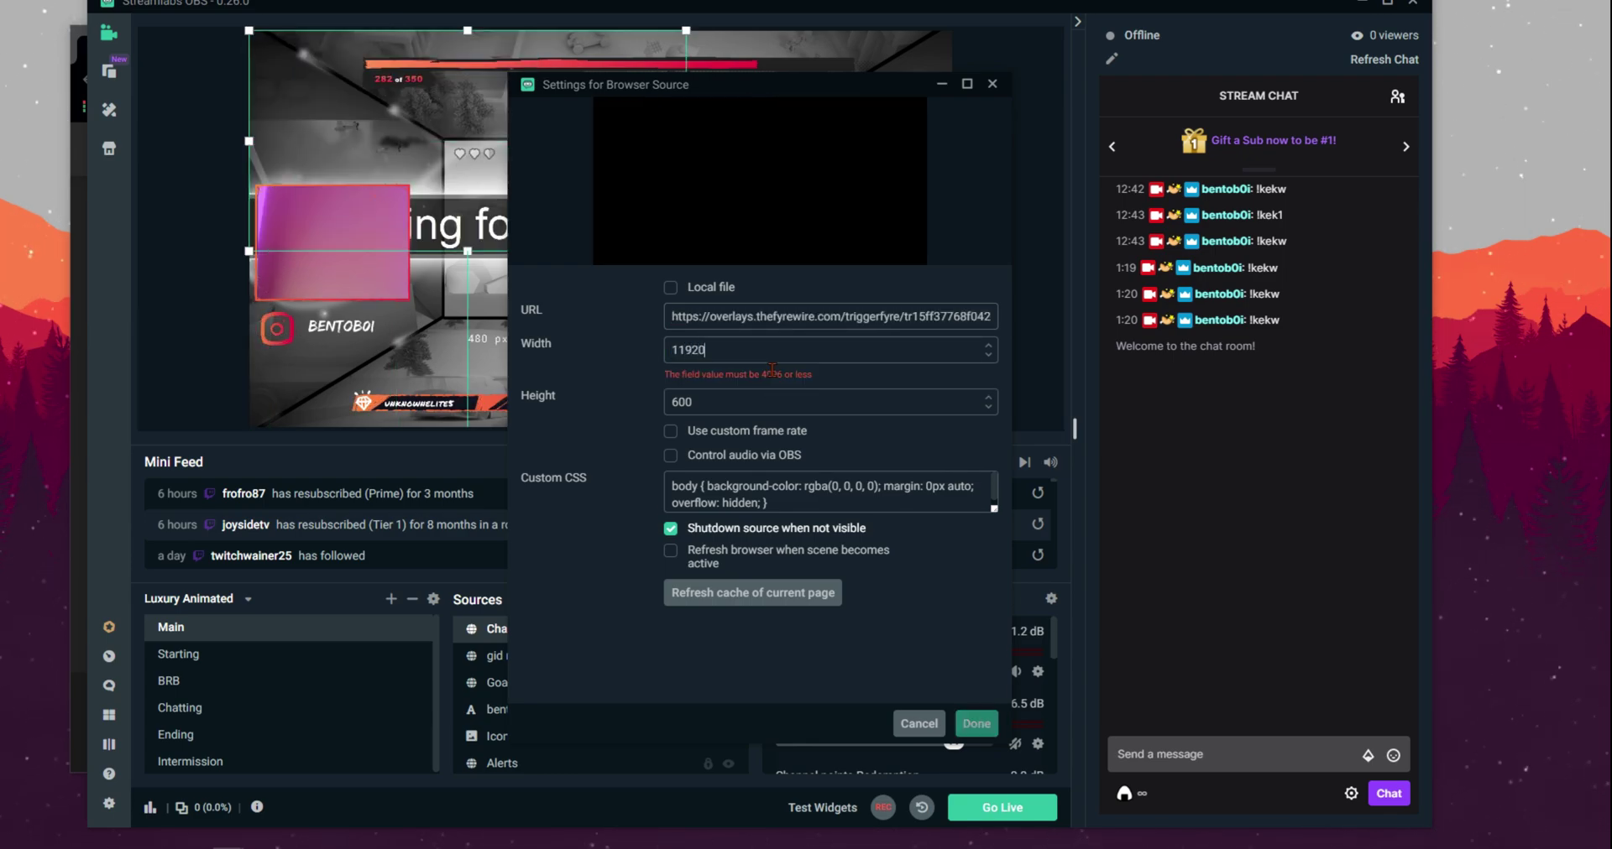
key(BackSpace)
key(BackSpace)
key(BackSpace)
key(BackSpace)
text(920)
key(Tab)
text(1080)
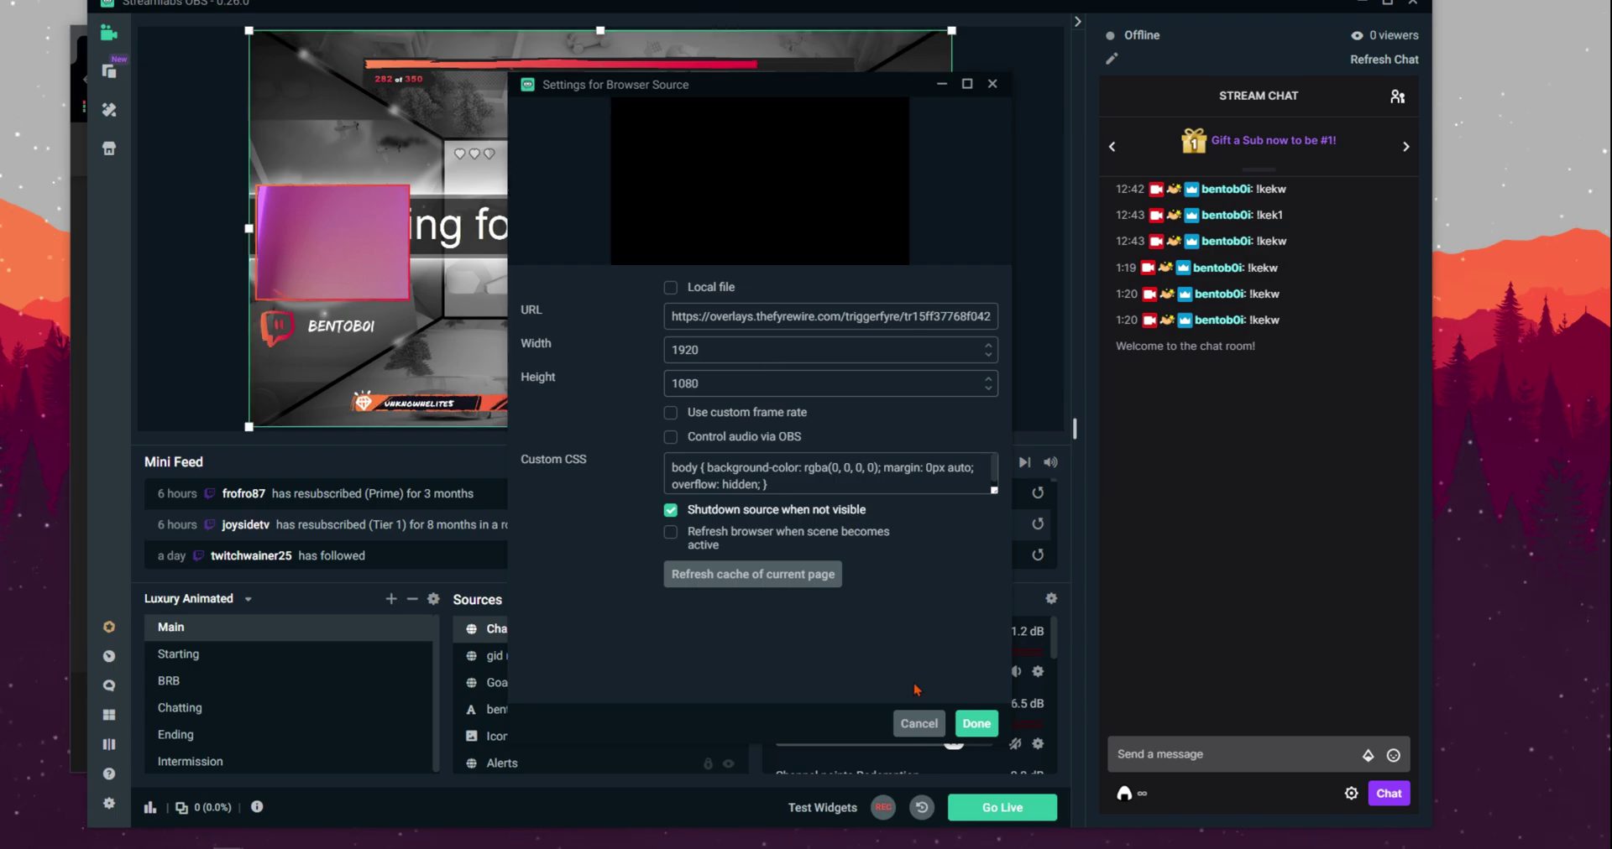
click(979, 722)
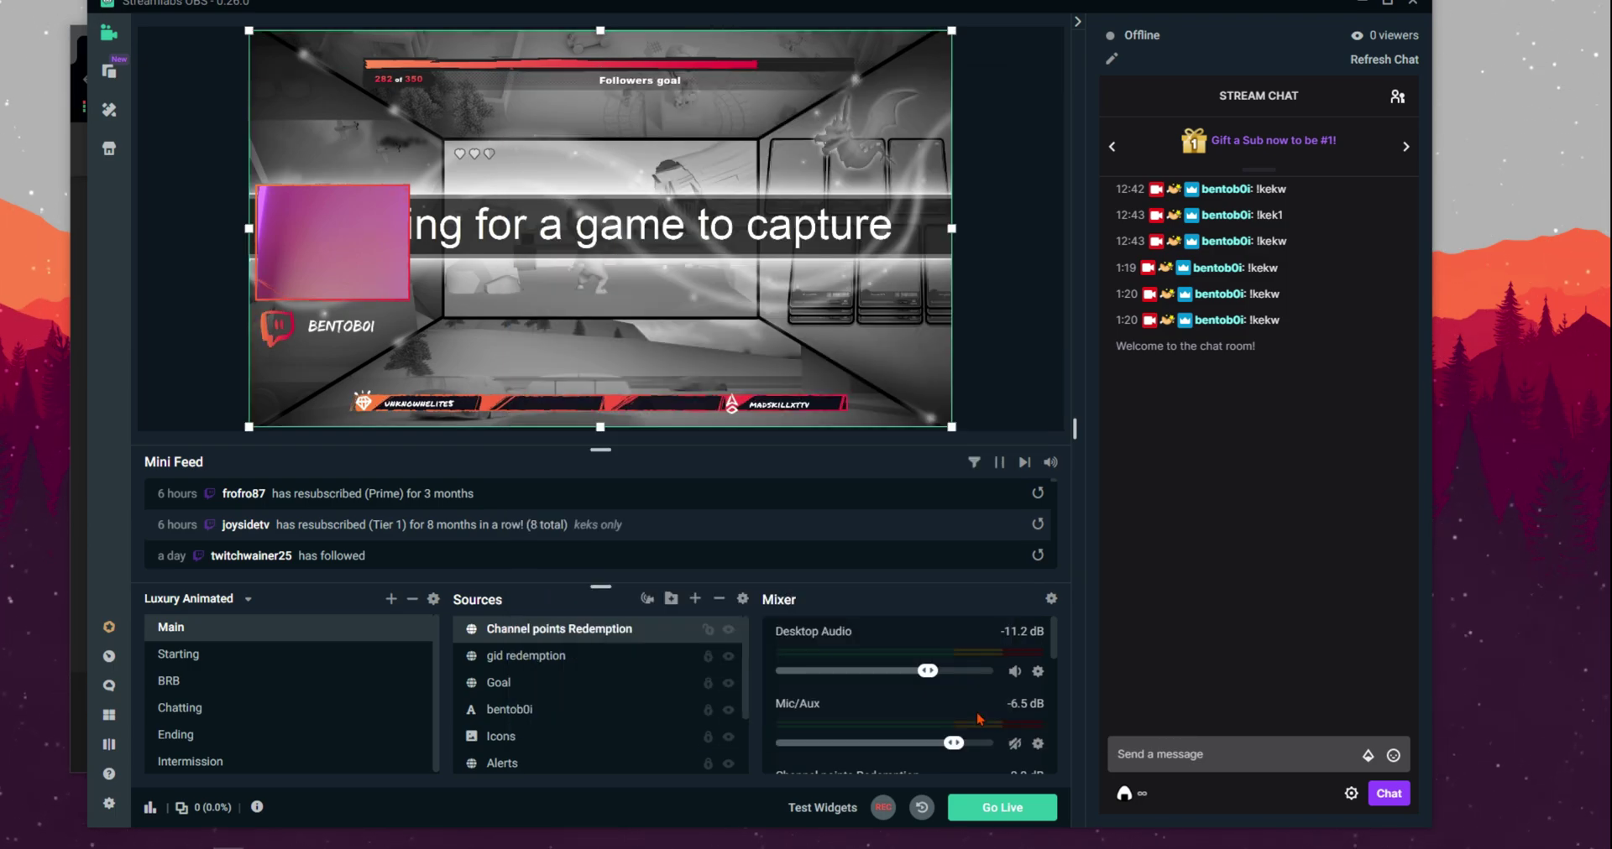
Hide the gid redemption source and redeem the kekw reward from the stream chat to test the overlay
click(728, 657)
click(1243, 766)
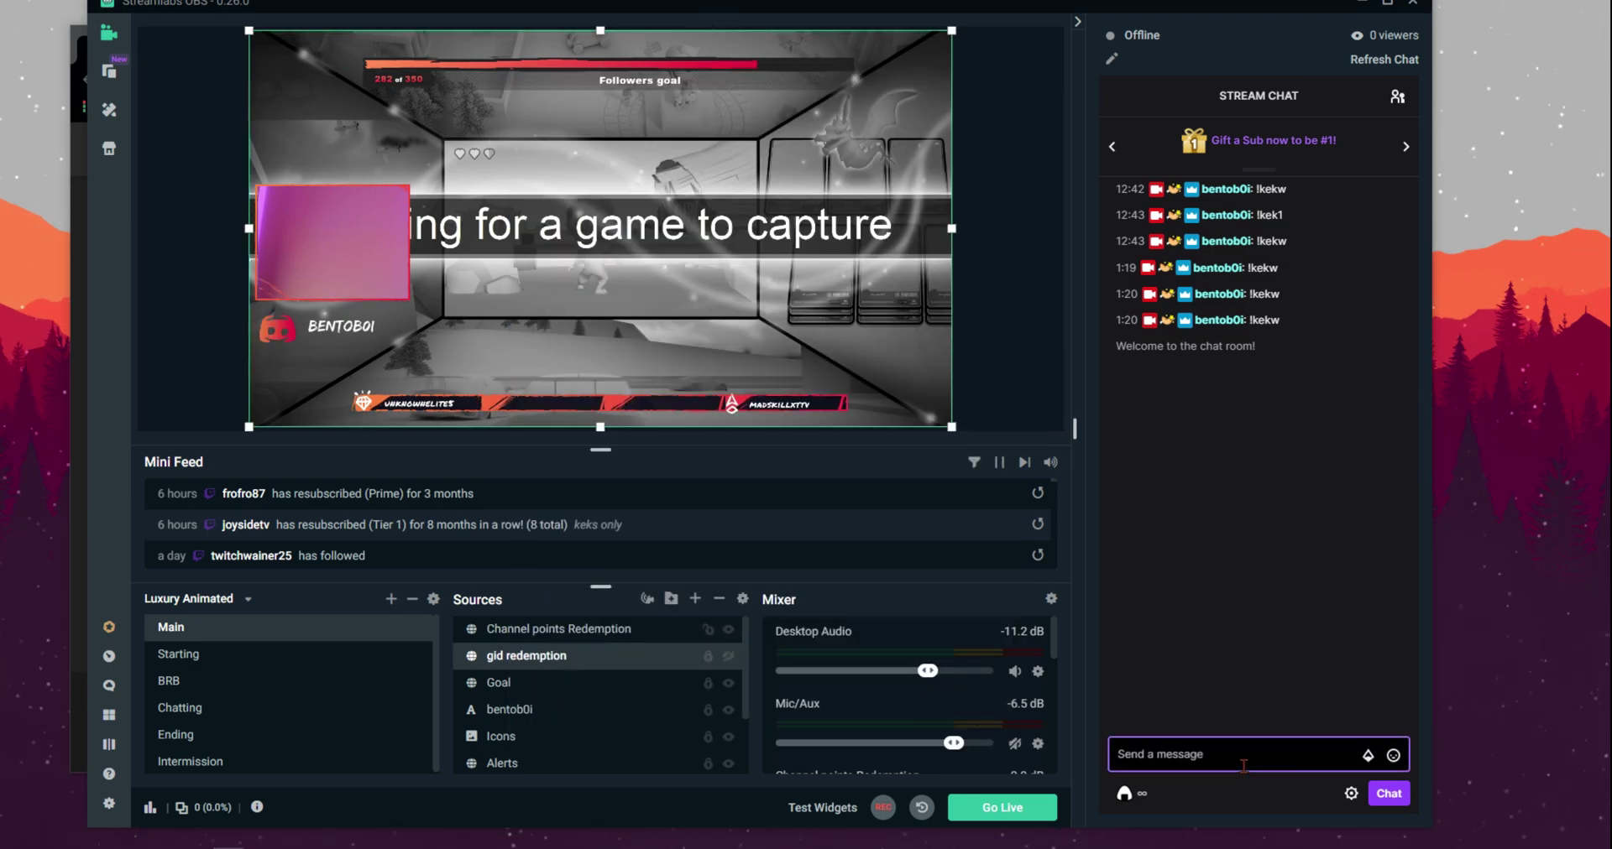
click(1129, 794)
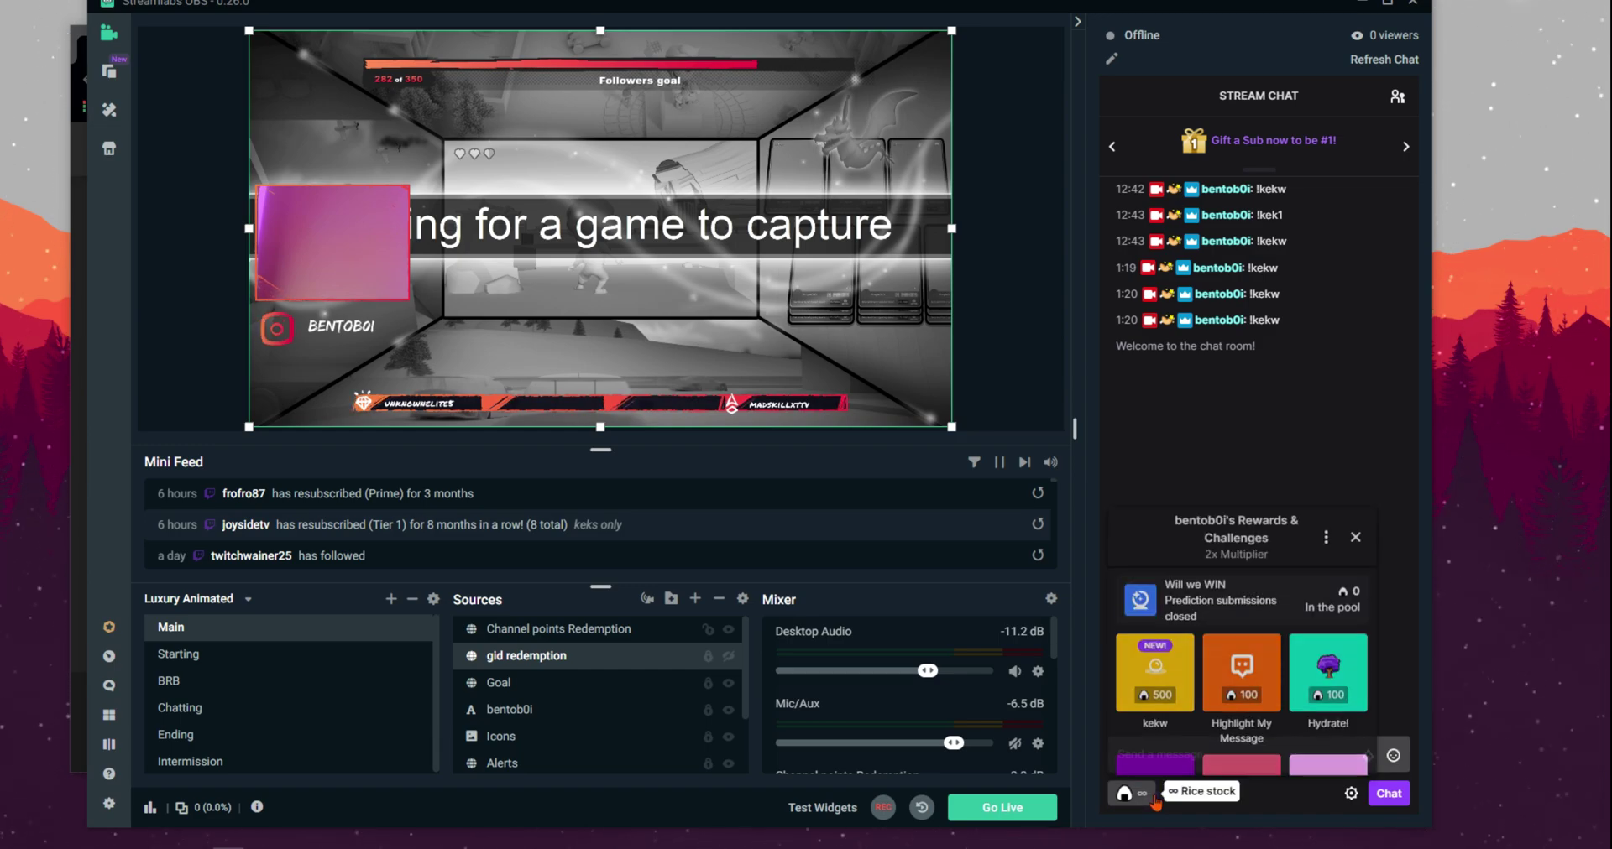
click(1177, 696)
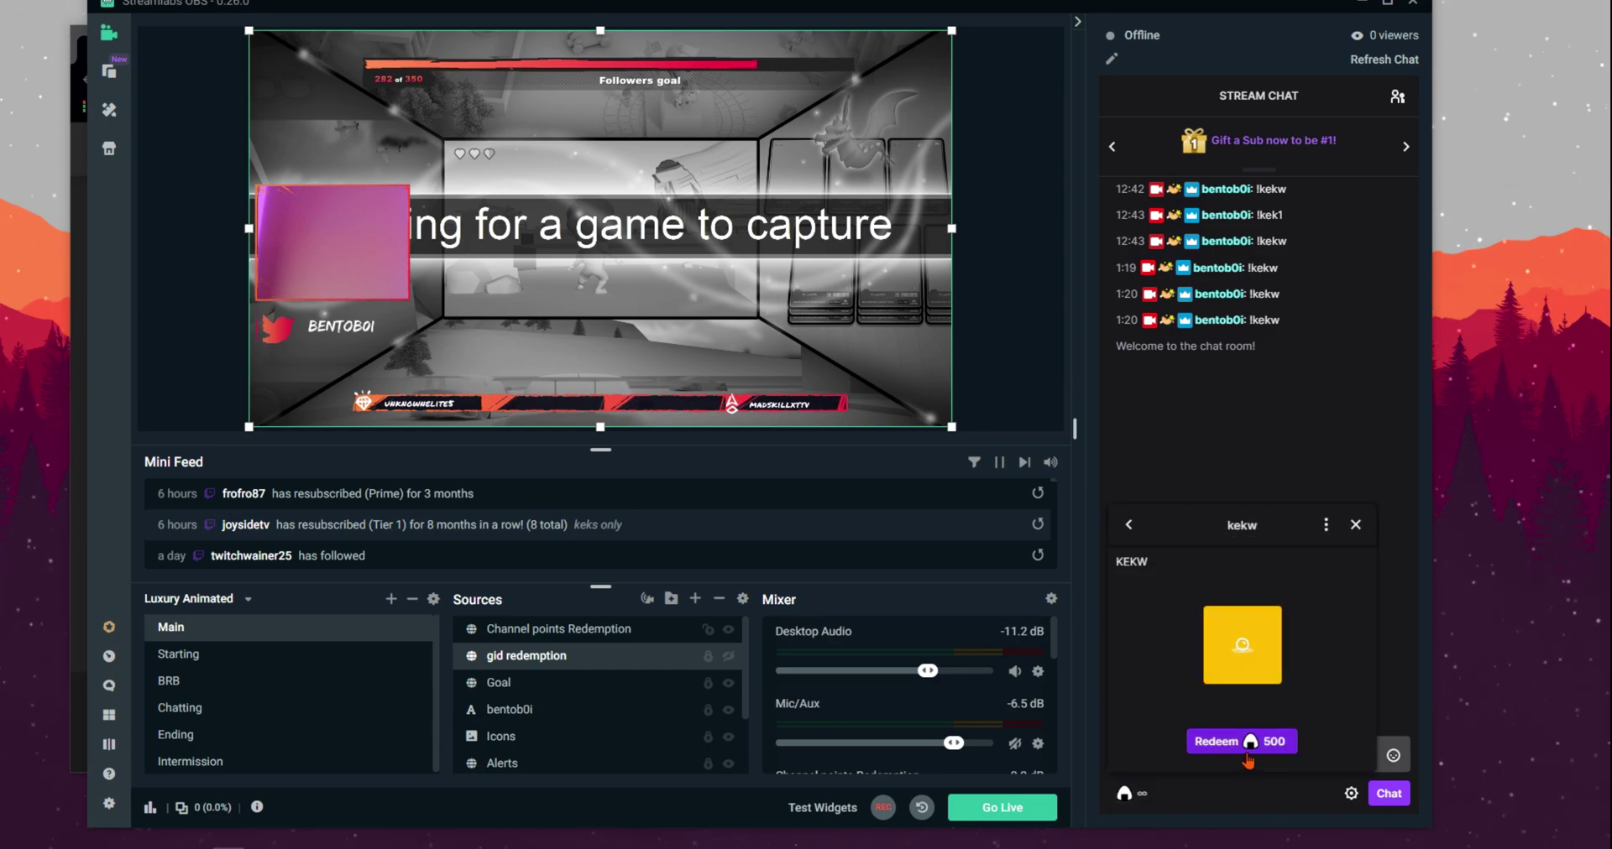
click(1247, 752)
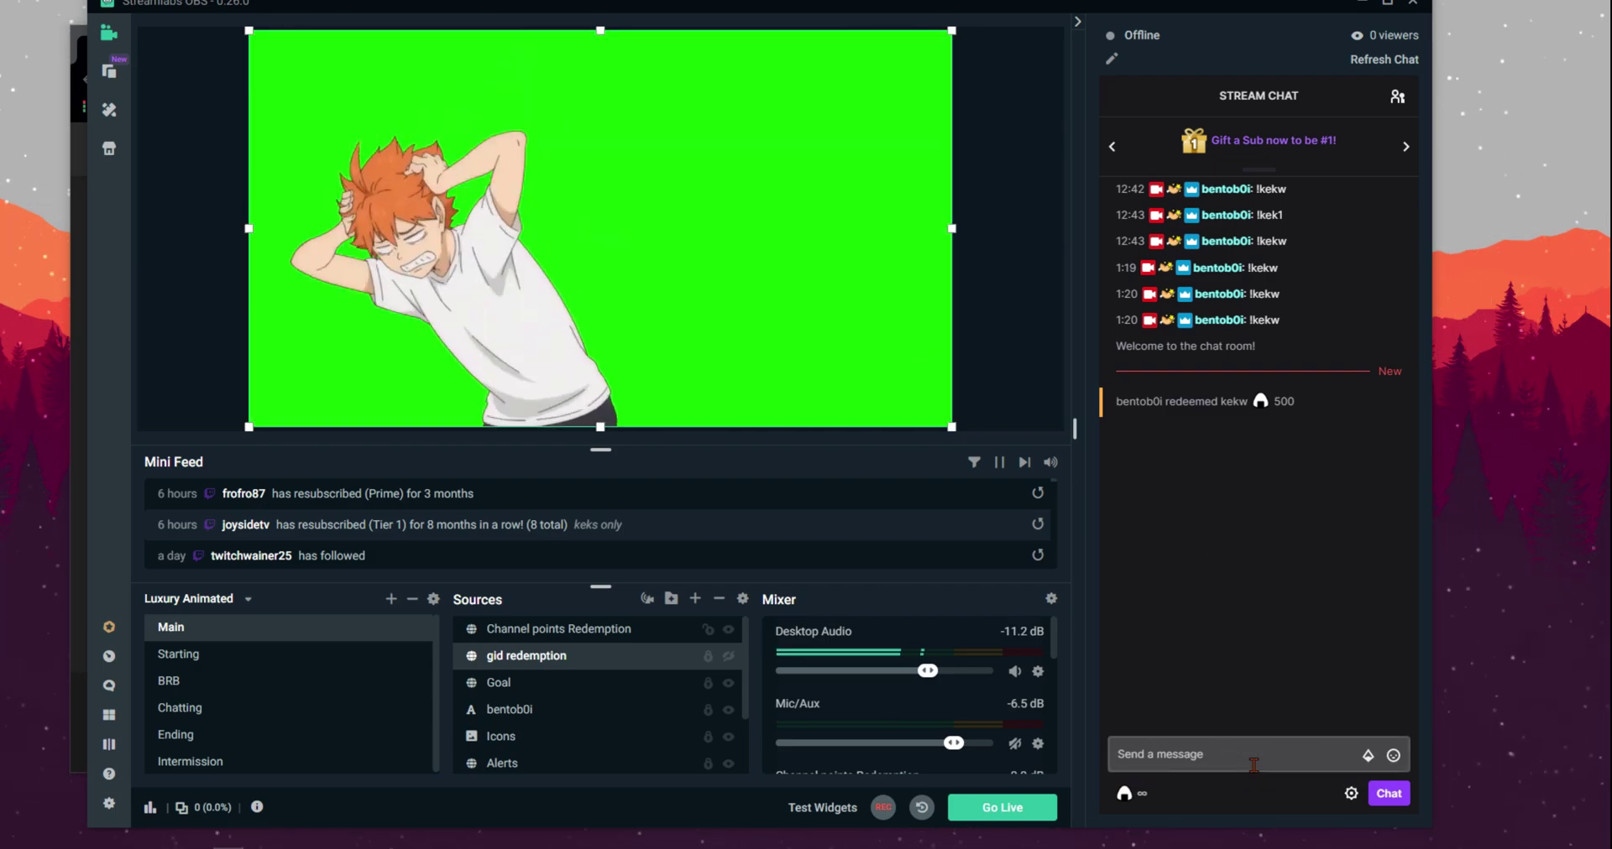
Add a Chroma Key filter to the Channel points Redemption source, keeping its default settings
right_click(619, 636)
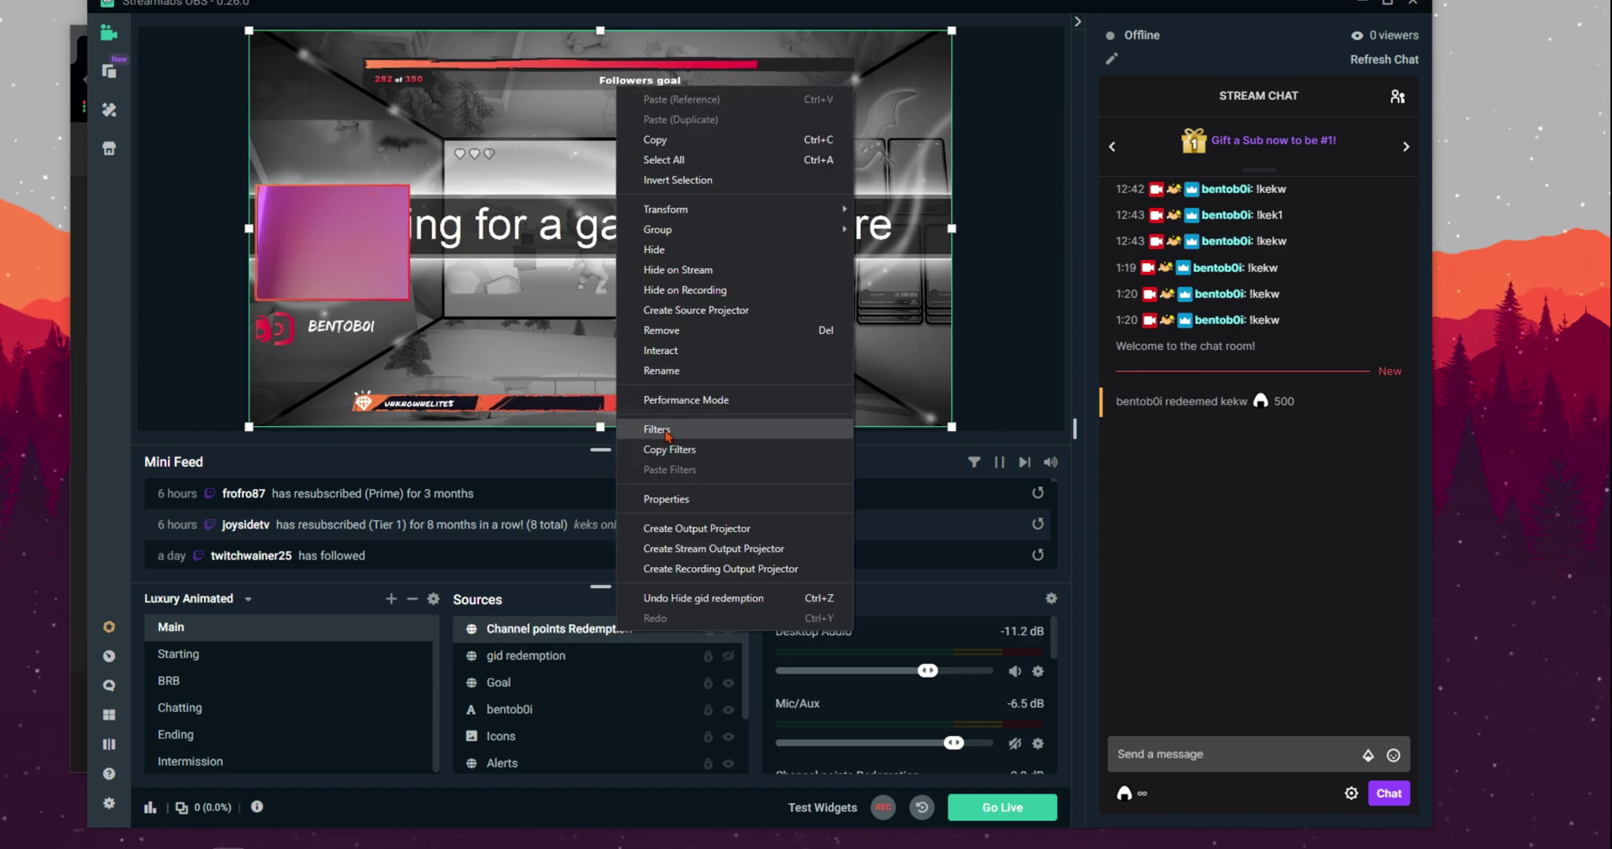
click(663, 430)
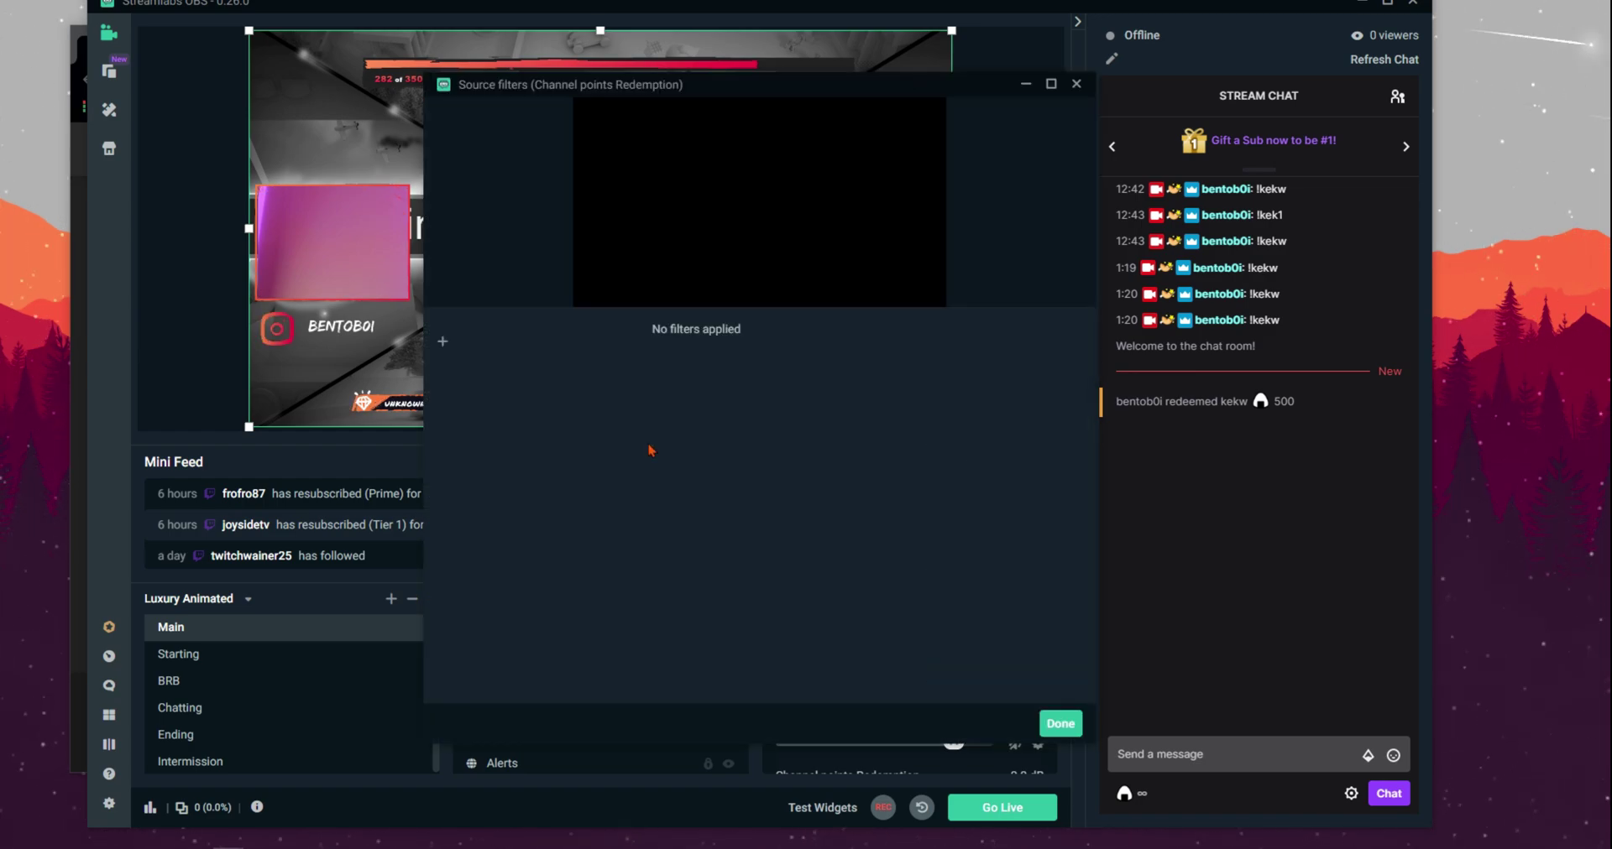
click(442, 342)
click(587, 270)
scroll(620, 432, down, 2)
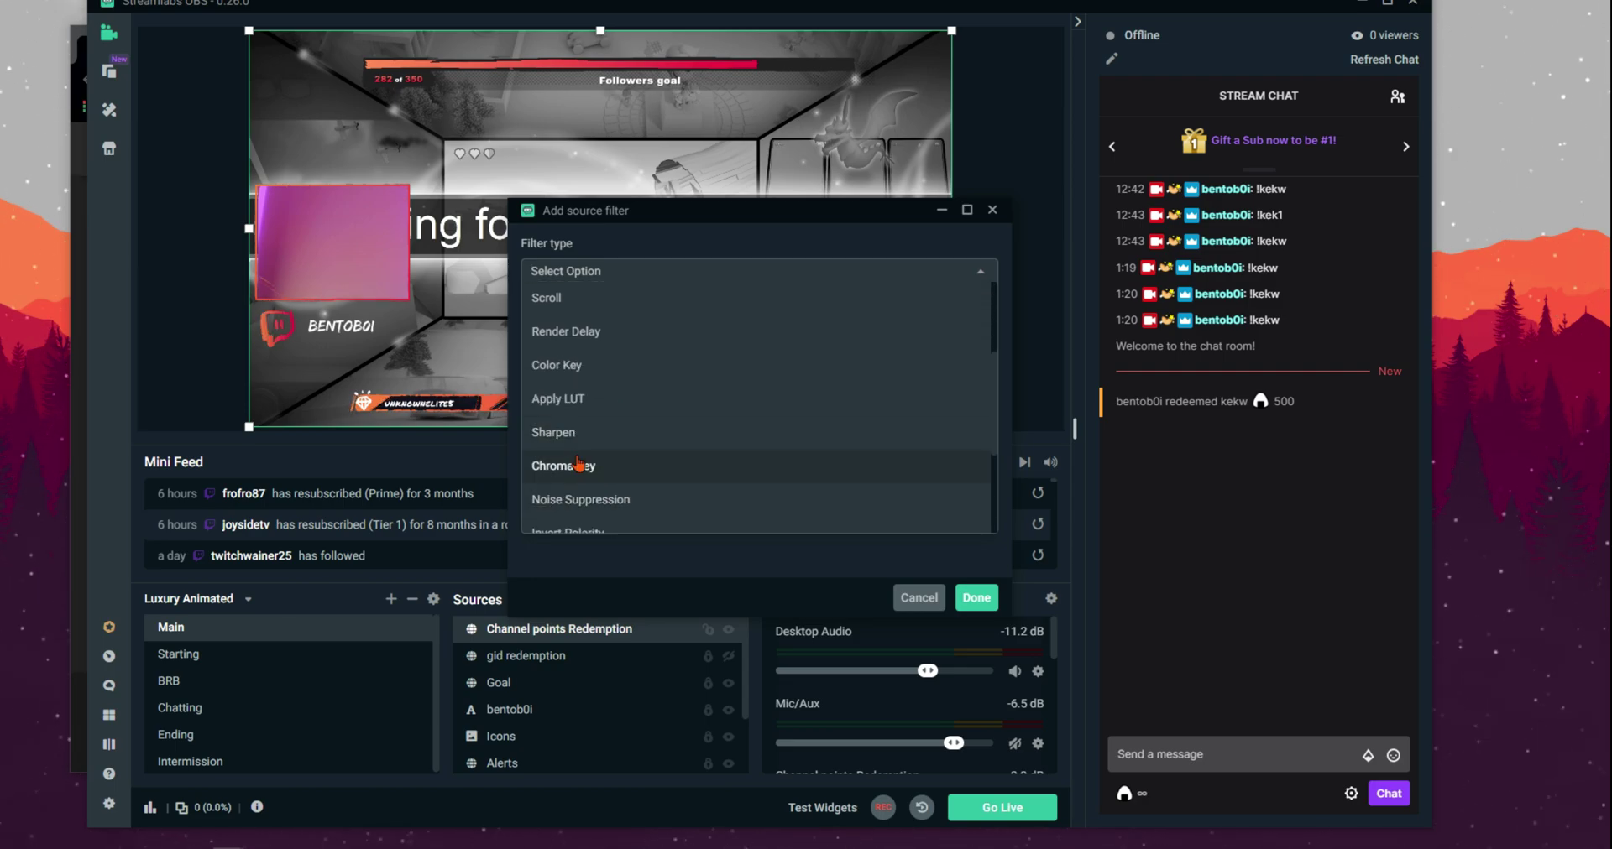
click(637, 472)
click(977, 597)
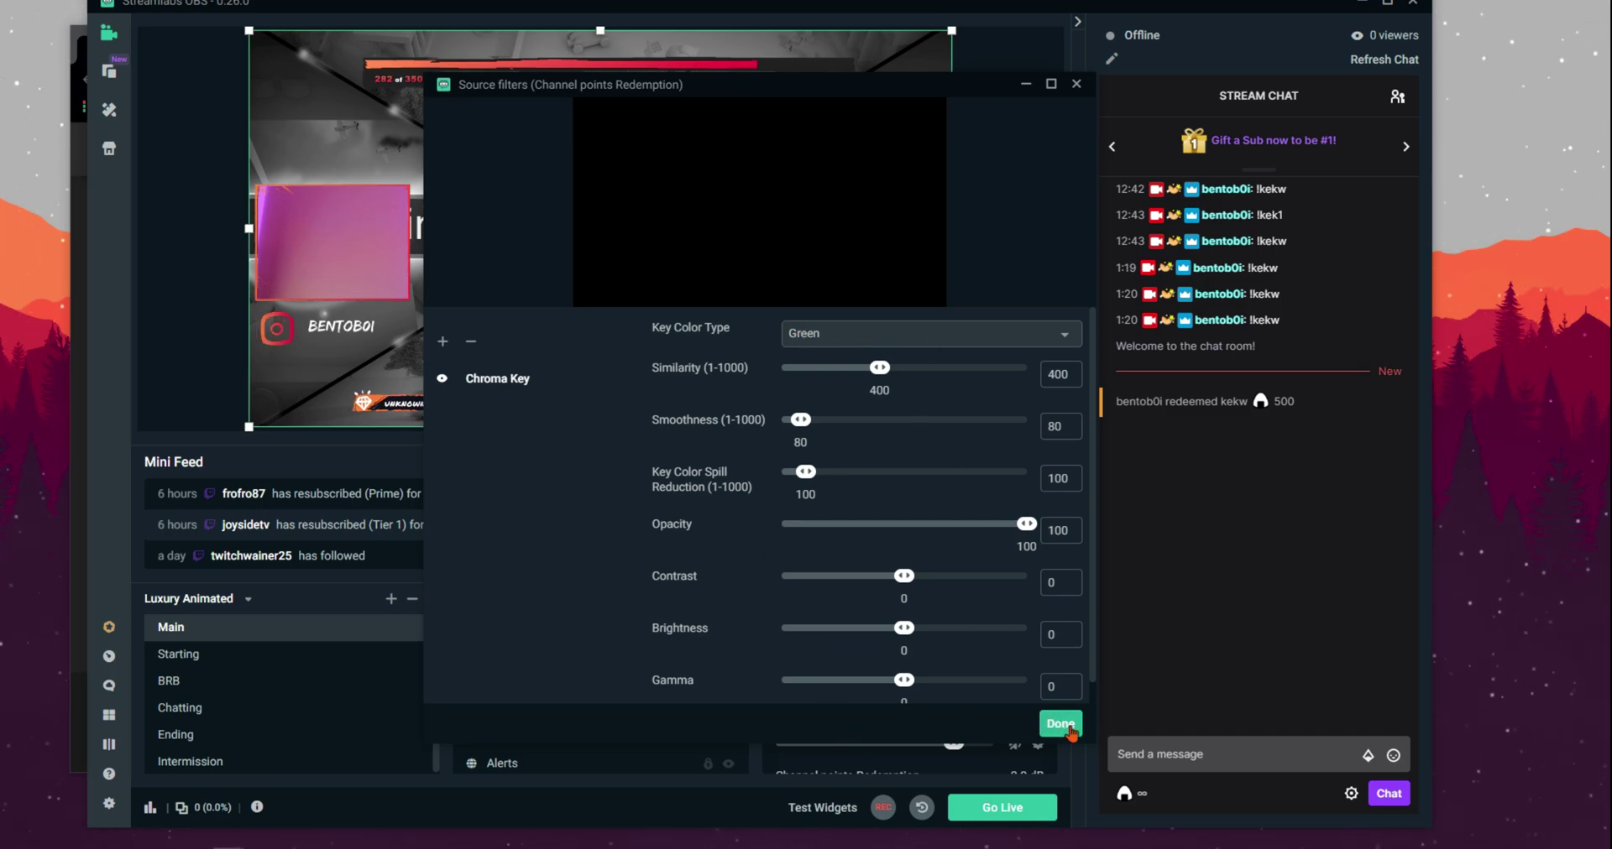
click(1070, 731)
Open the kekw reward again from the stream chat's rewards list and check whether it can be redeemed
click(1121, 754)
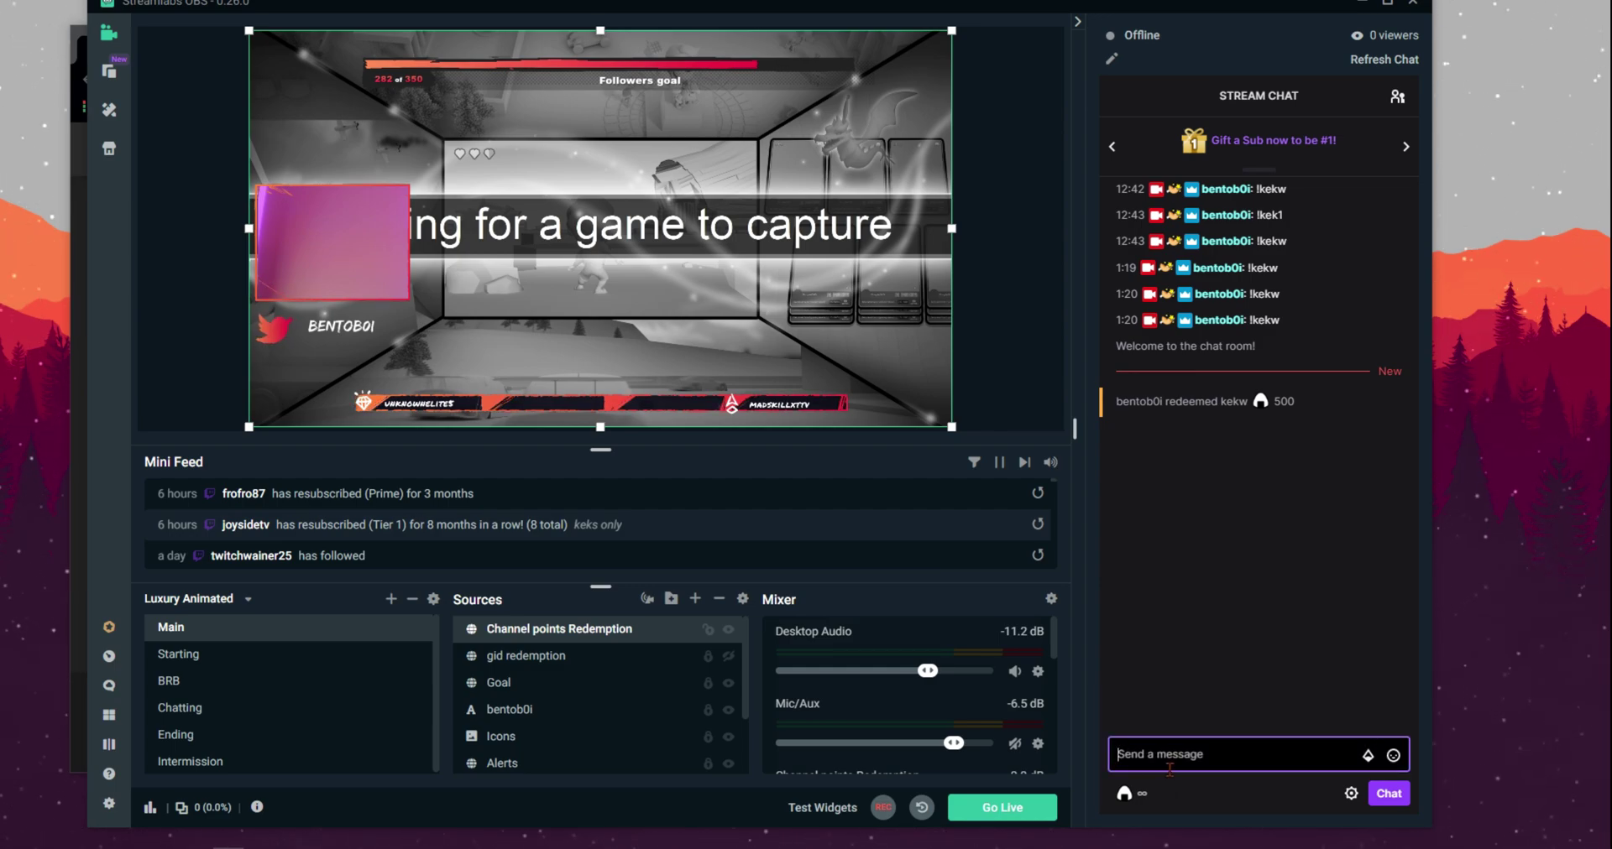
click(1124, 794)
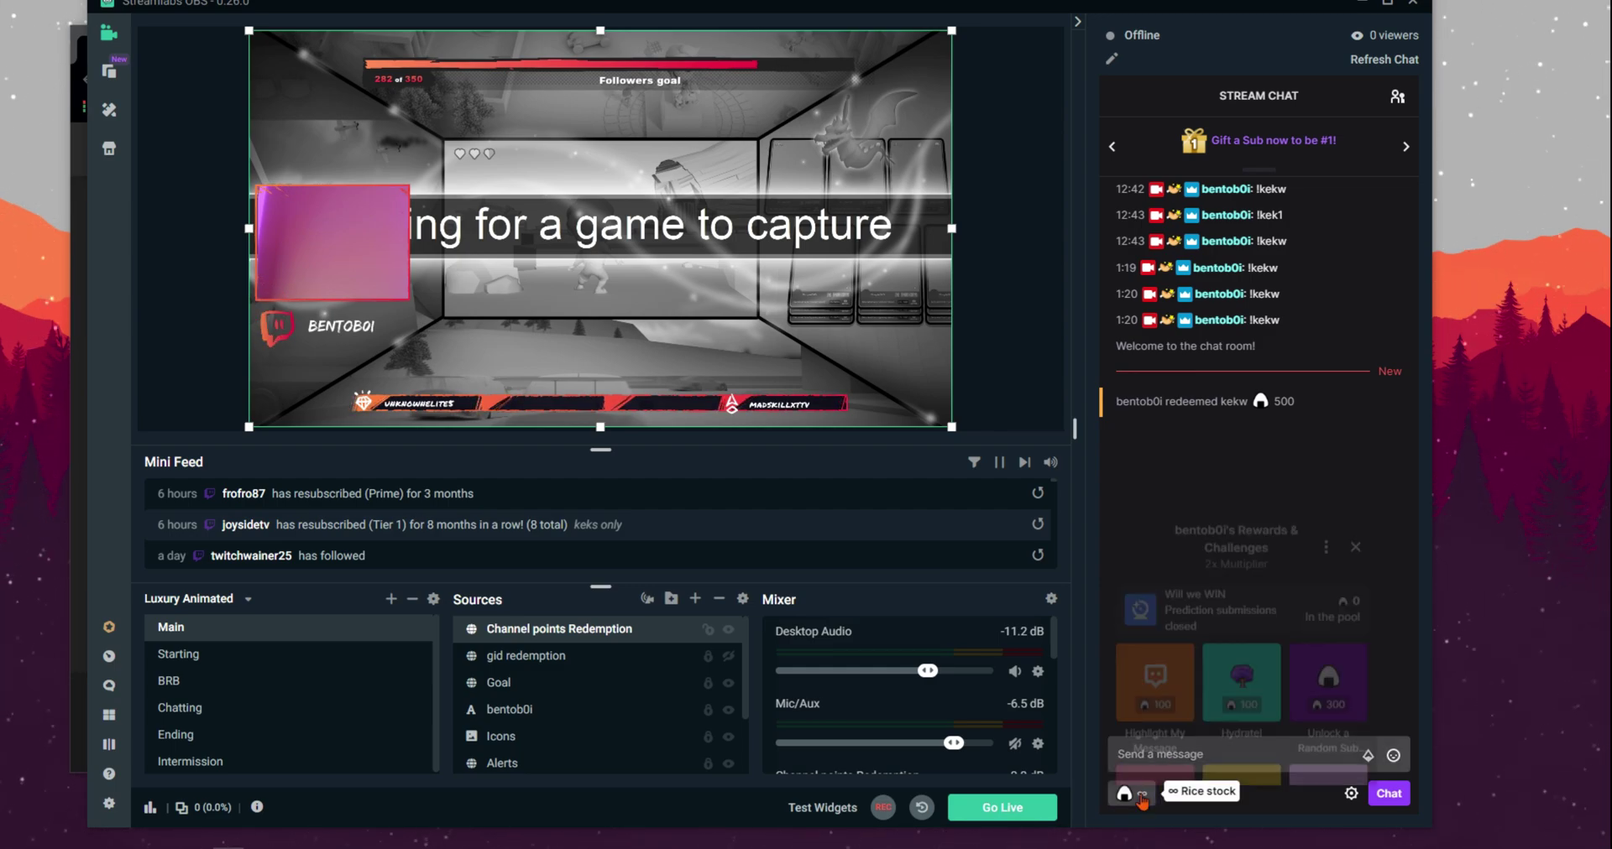
scroll(1182, 688, down, 3)
scroll(1225, 672, down, 3)
click(1275, 646)
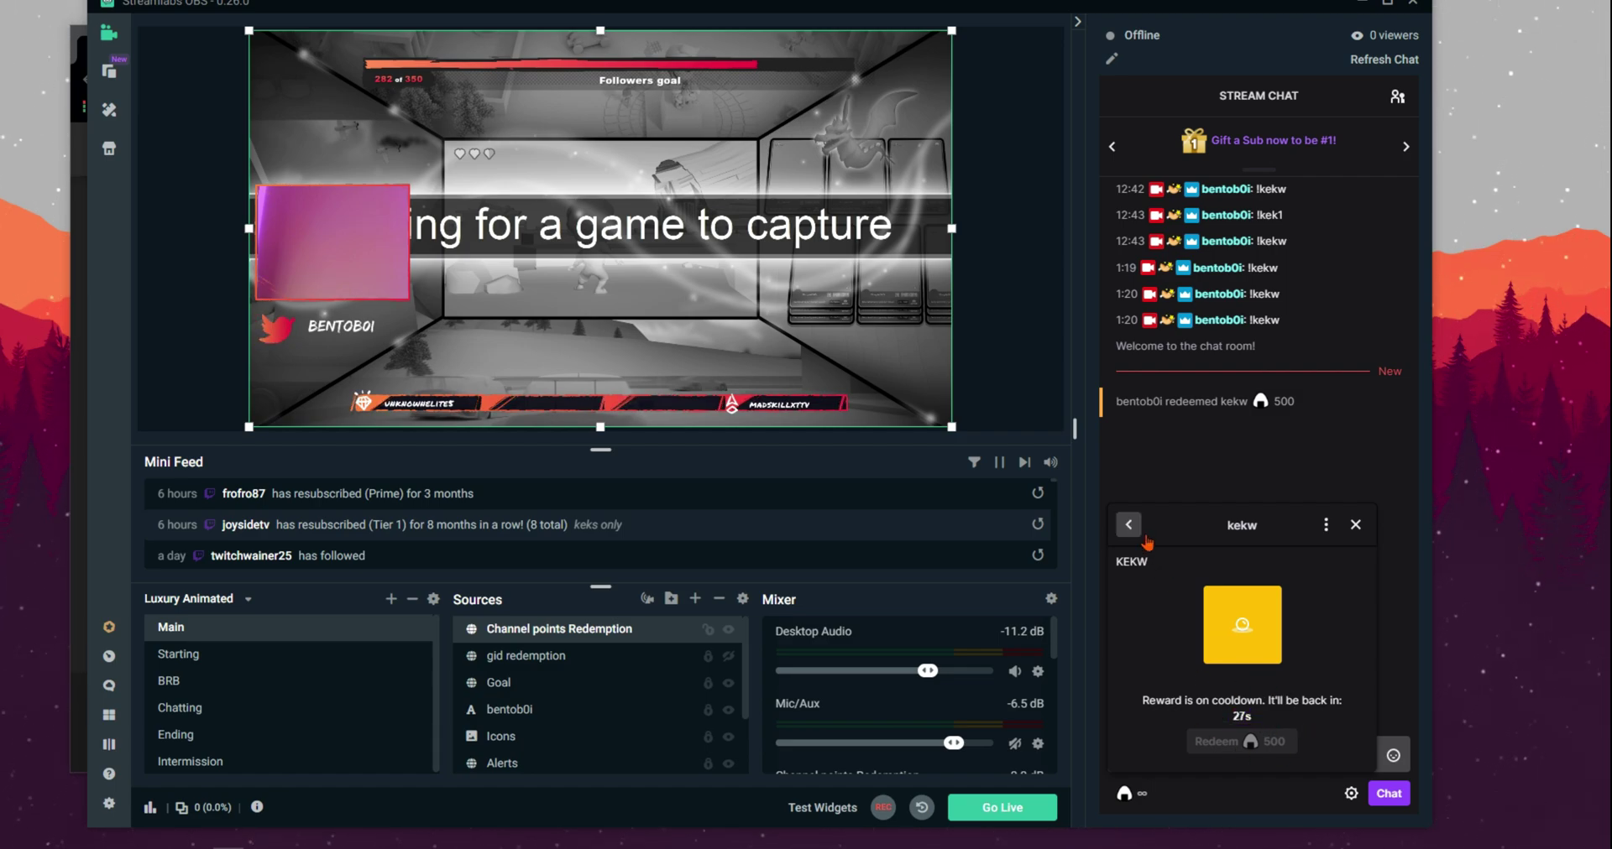
Close the reward details and send the command !kekw in the stream chat to test the trigger
click(1355, 525)
text(!kekw)
key(Return)
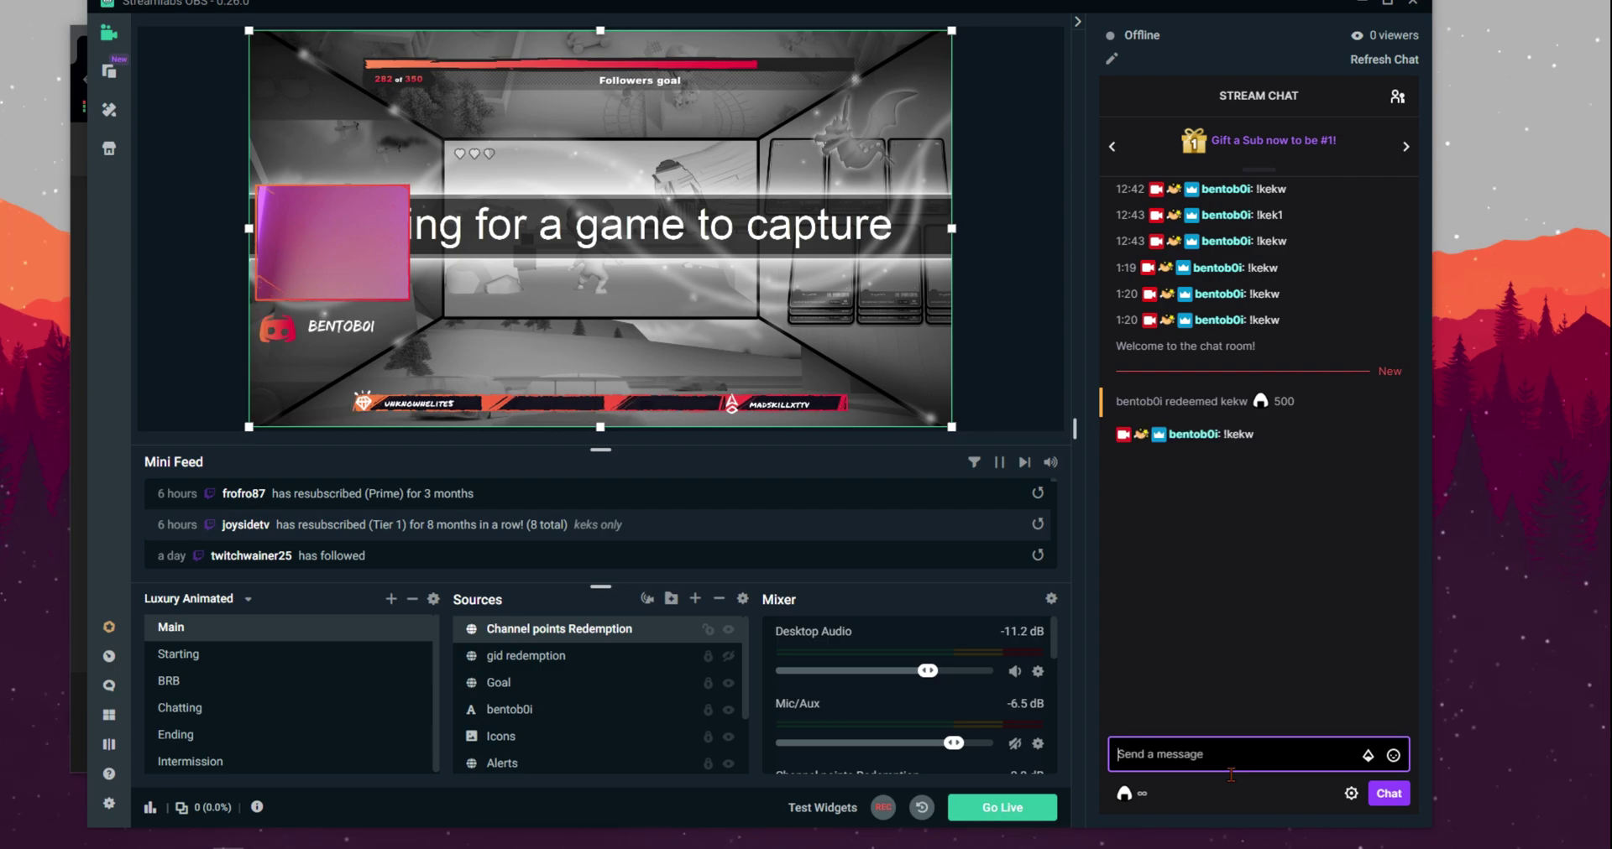